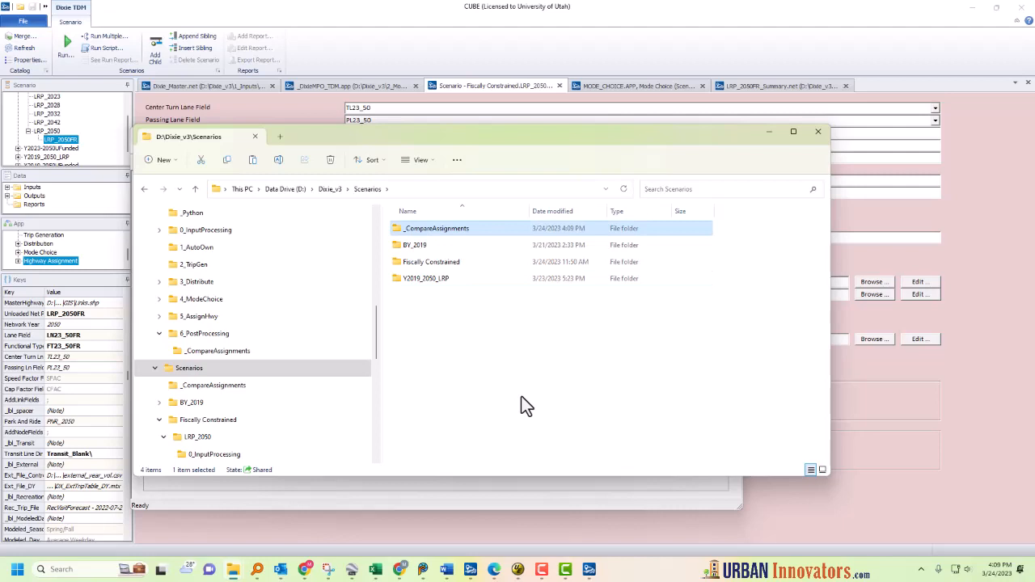
Step: Copy BY_2019_Summary.net from the BY_2019 5_AssignHwy folder into the Scenarios _CompareAssignments folder
left_click(427, 316)
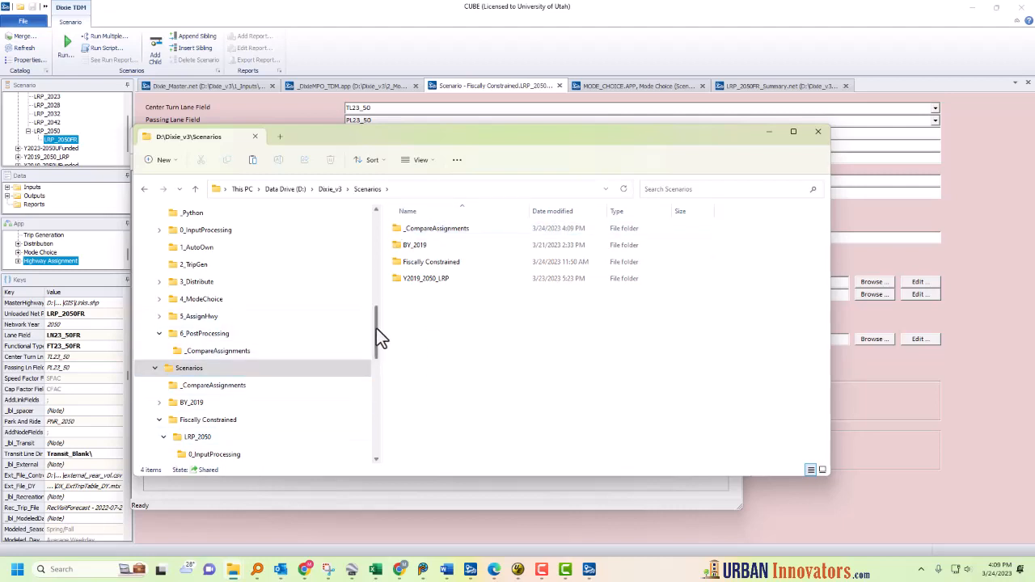
left_click_drag(376, 329, 372, 347)
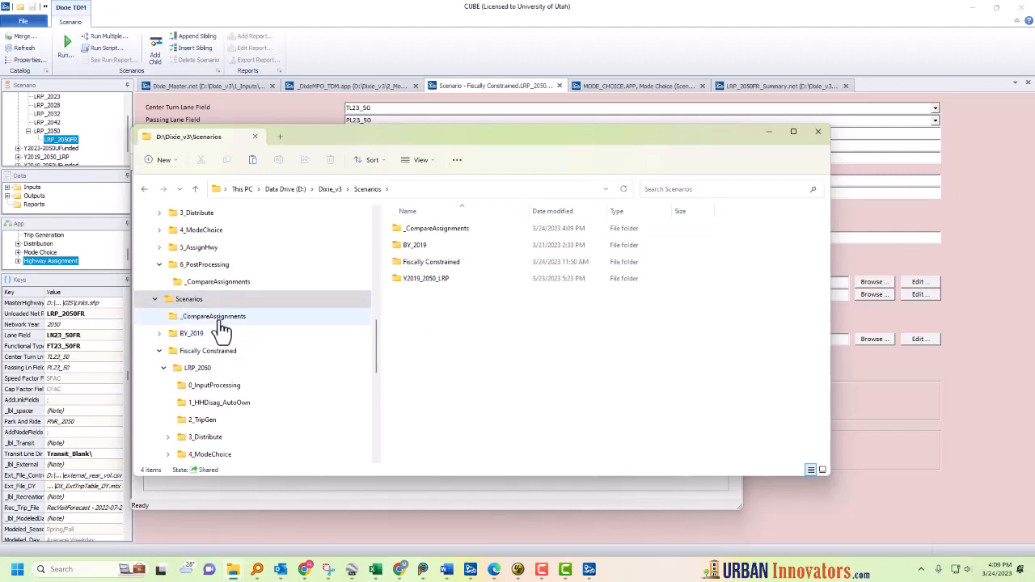
left_click(159, 333)
left_click(201, 370)
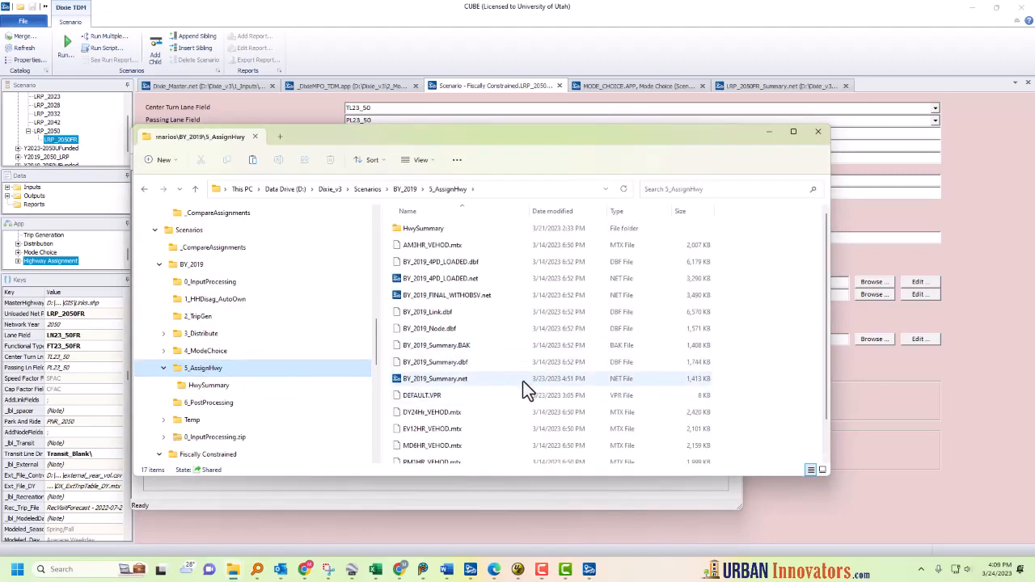
left_click(447, 380)
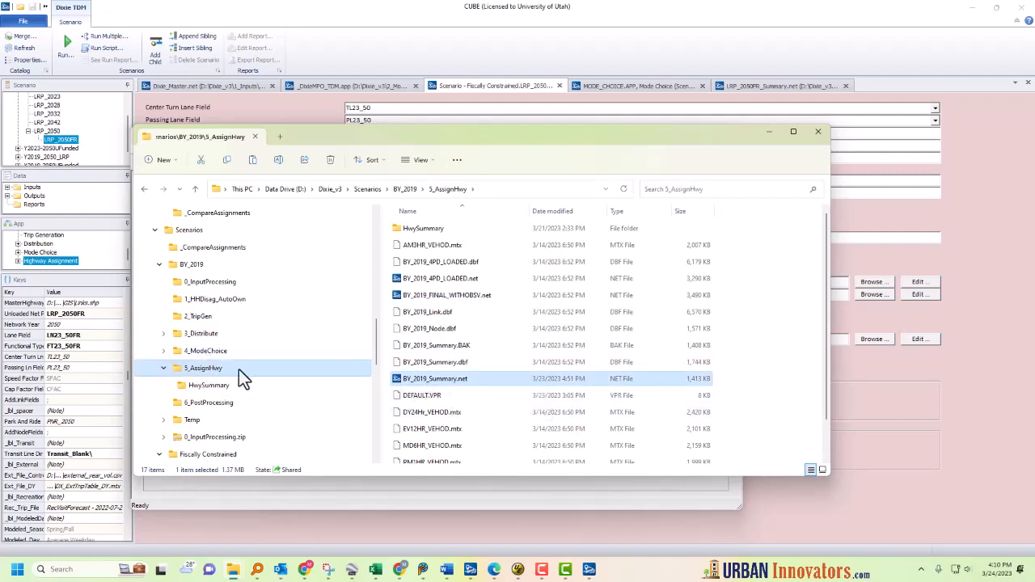
left_click(212, 246)
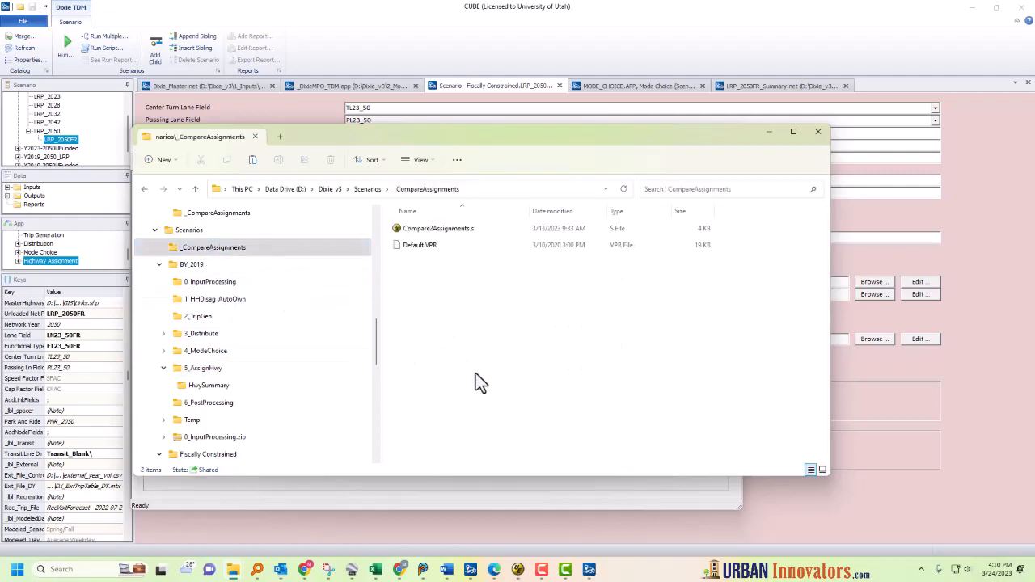
key("ctrl+v")
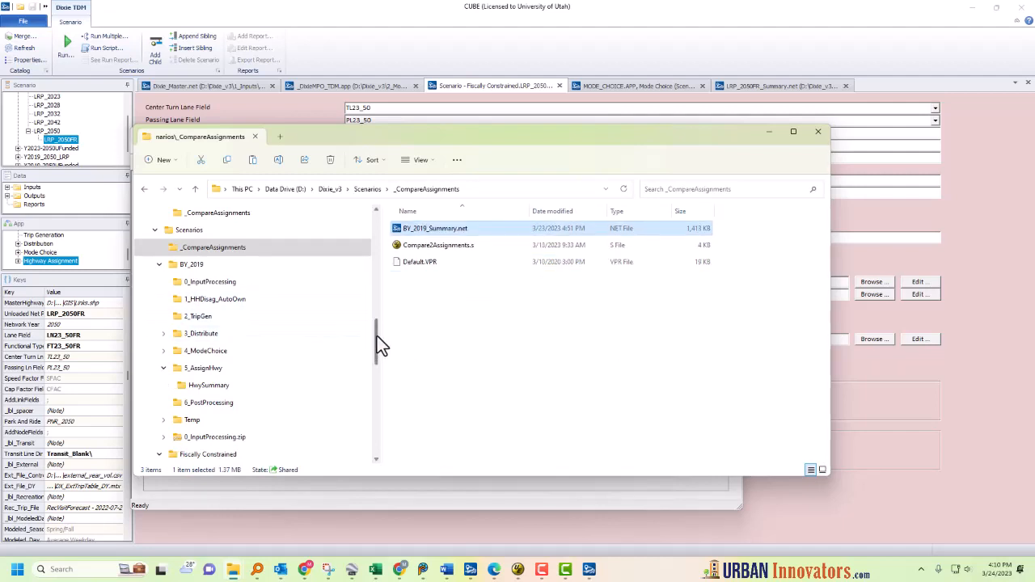
Step: Copy LRP_2050_Summary.net from the Fiscally Constrained LRP_2050 5_AssignHwy folder into _CompareAssignments
left_click_drag(376, 336, 375, 354)
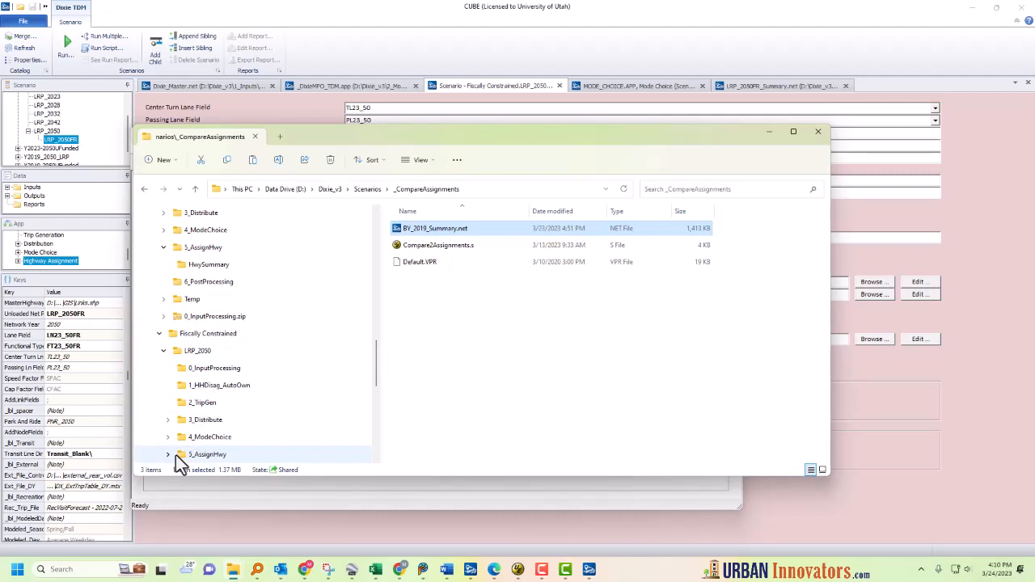
left_click(203, 455)
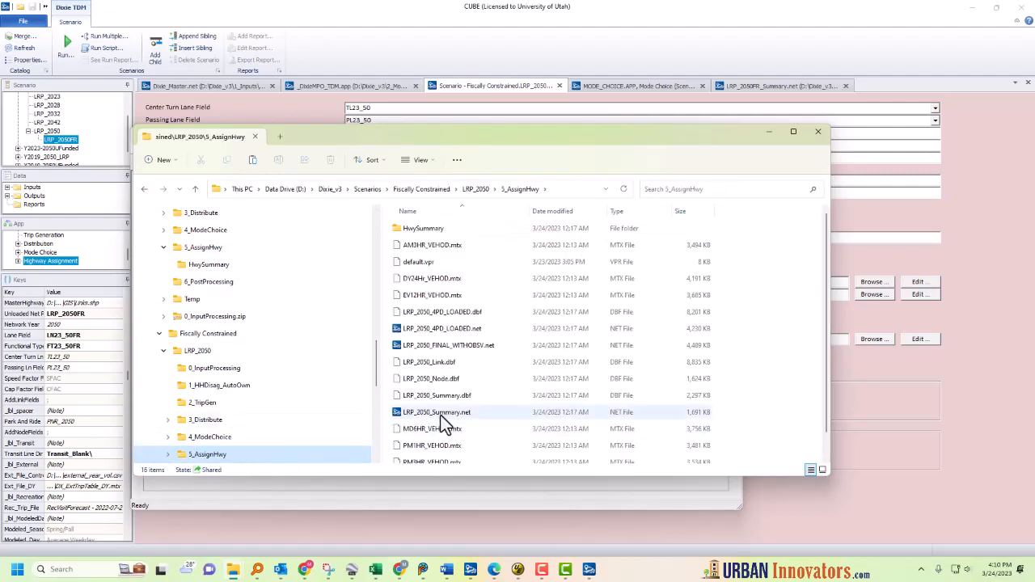
scroll(497, 394, "down", 2)
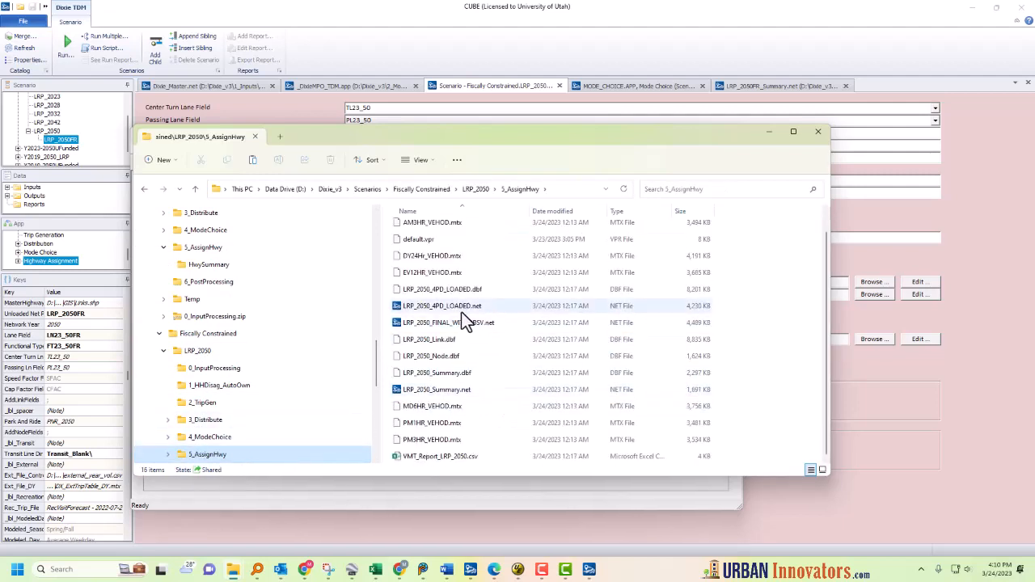
left_click(452, 391)
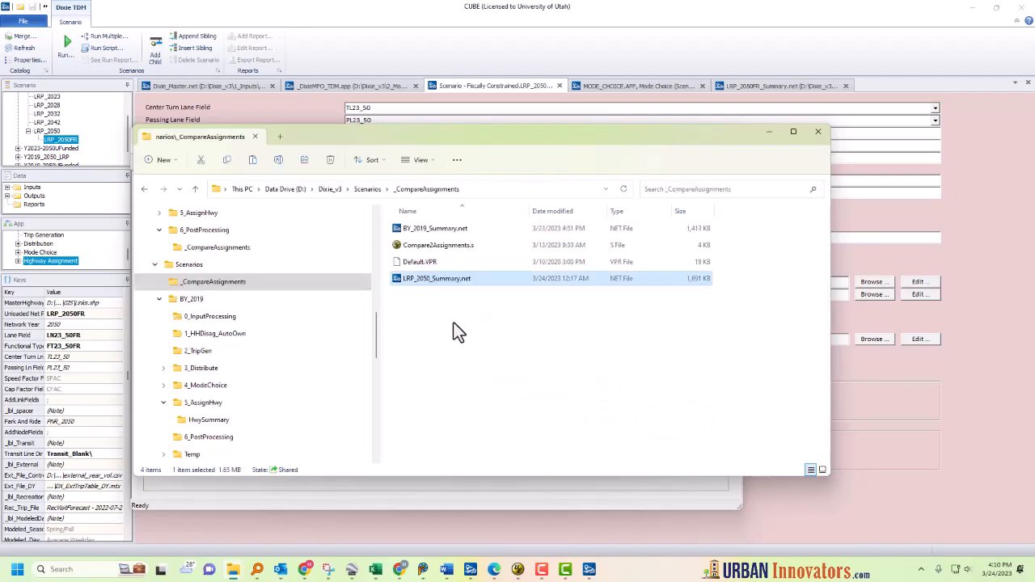
Step: Open Compare2Assignments.s in Notepad and set CompareNet1Name to 'LRP2050_Summary.net' and CompareNet2Name to 'BY_2019_Summary.net'
right_click(431, 246)
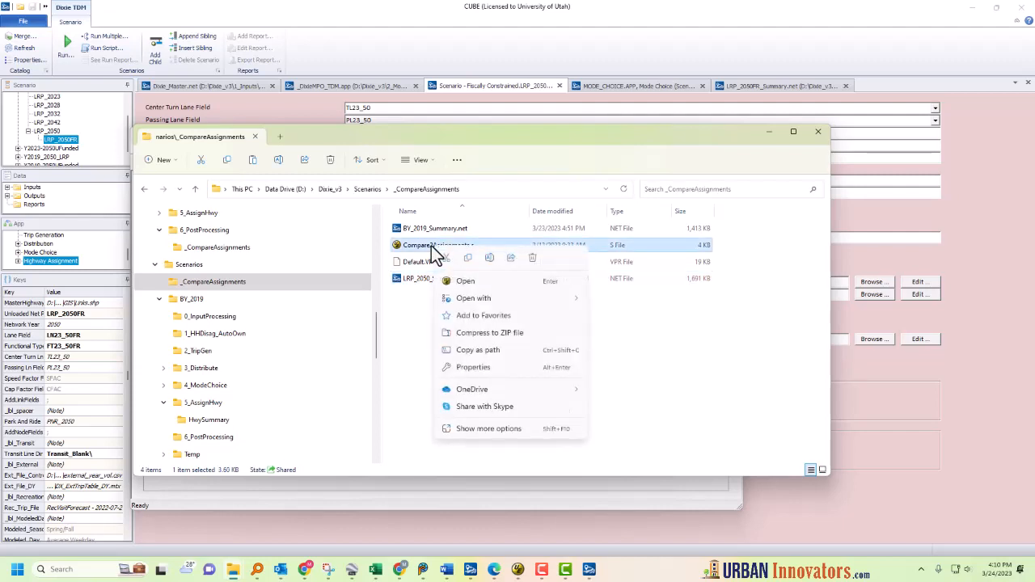
left_click(465, 284)
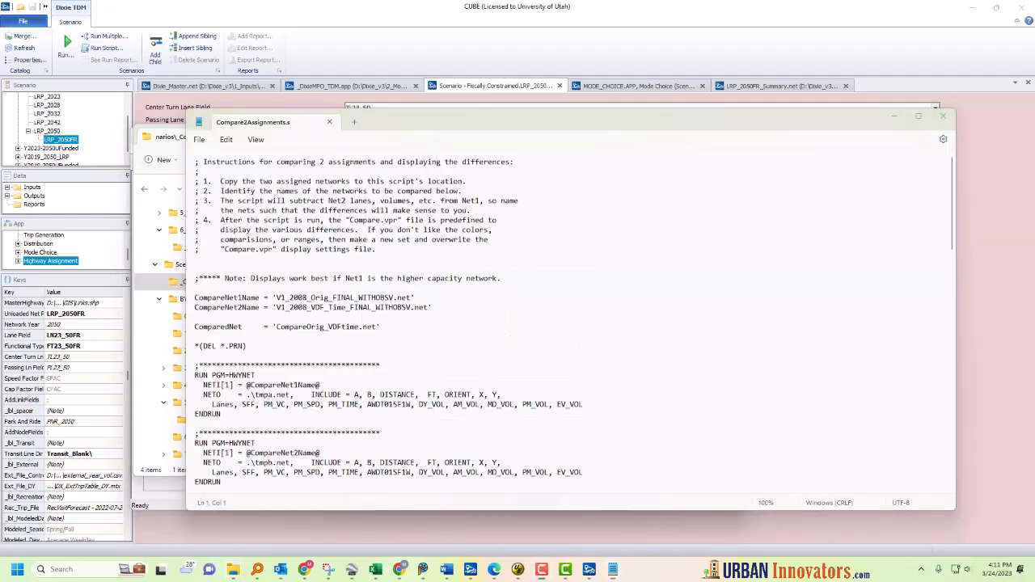
left_click(452, 299)
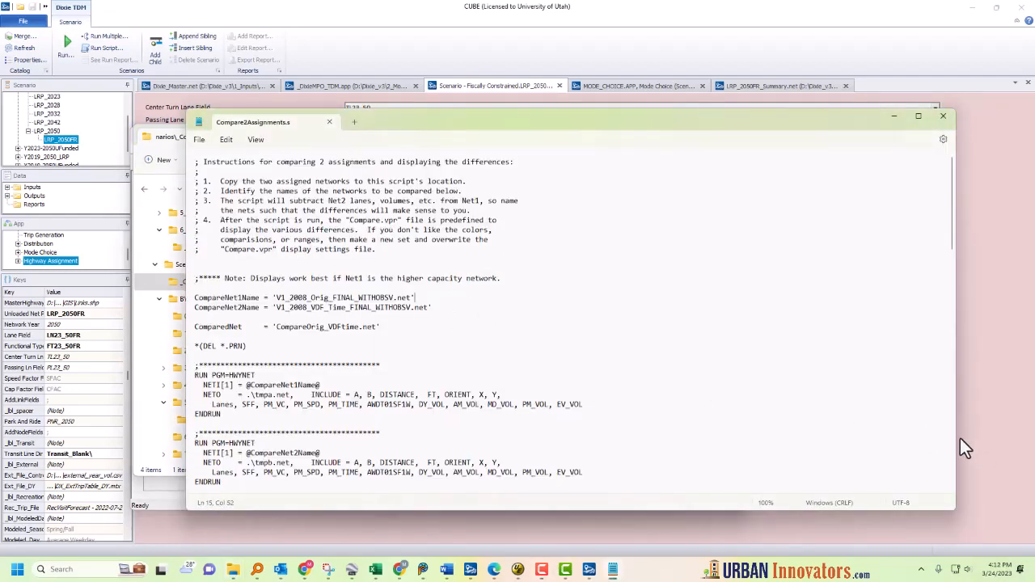
mouse_move(955, 436)
left_mouse_down()
mouse_move(927, 438)
mouse_move(958, 437)
left_mouse_up()
left_click(450, 335)
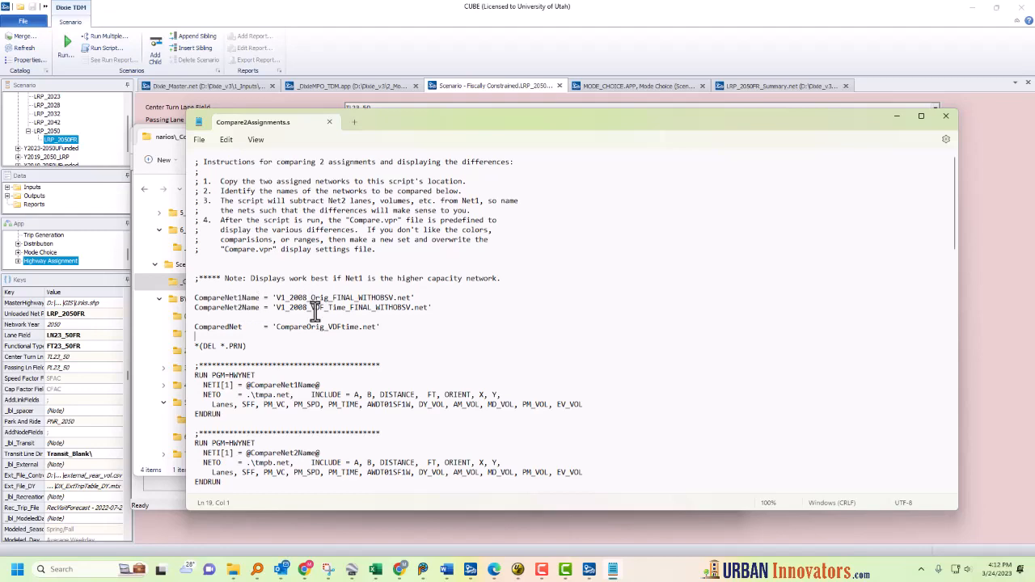
left_click_drag(497, 123, 629, 273)
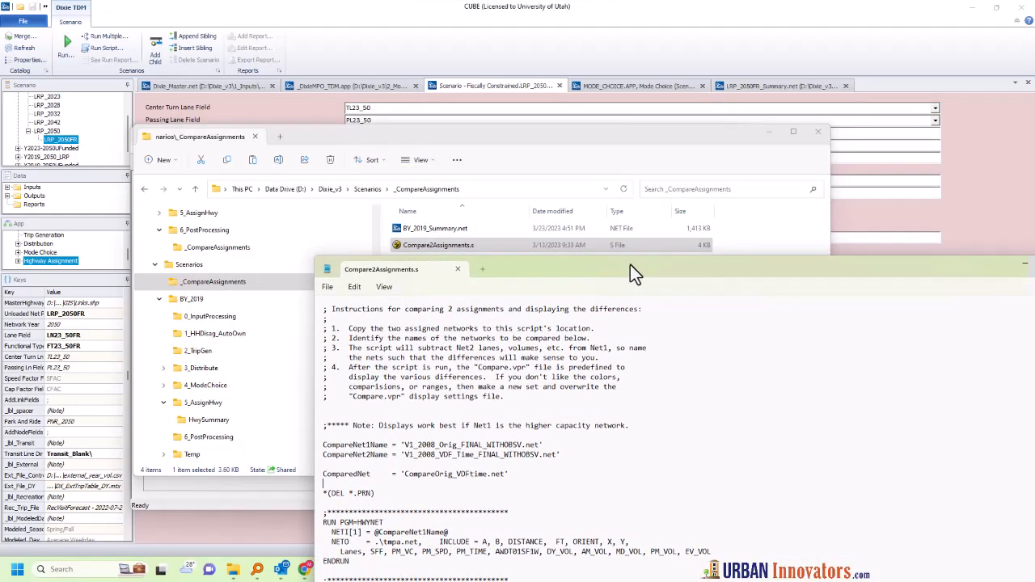
left_click(443, 230)
Step: Set the ComparedNet output name to 'Compare_19v50.net' in the script
left_click(485, 477)
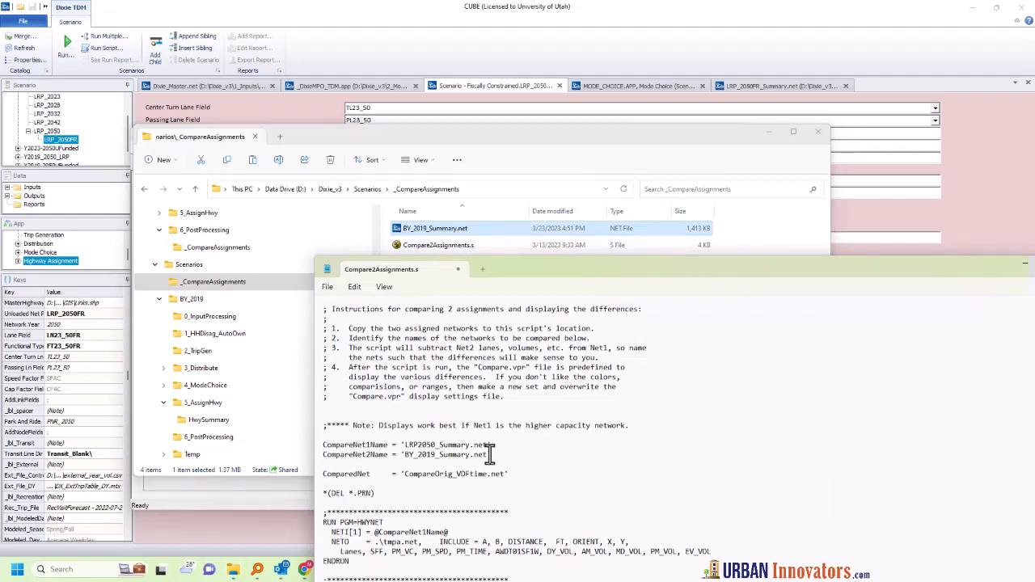
key("BackSpace")
key("BackSpace")
key("BackSpace")
key("BackSpace")
key("BackSpace")
key("BackSpace")
key("BackSpace")
key("BackSpace")
key("BackSpace")
key("BackSpace")
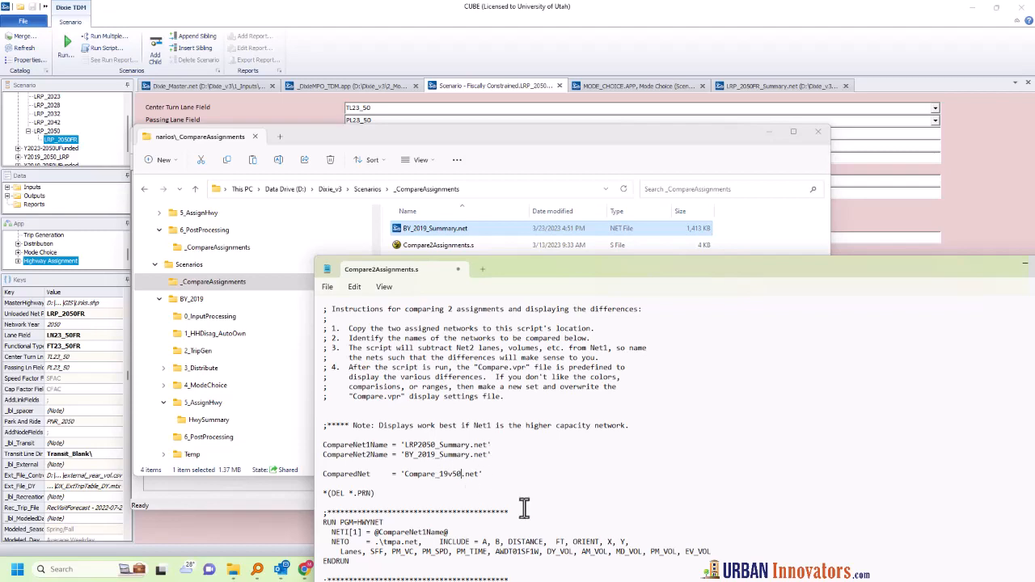
Step: Scroll through the script's HWYNET link-merge section to review the compared lane, speed, time and volume fields
scroll(534, 519, "down", 5)
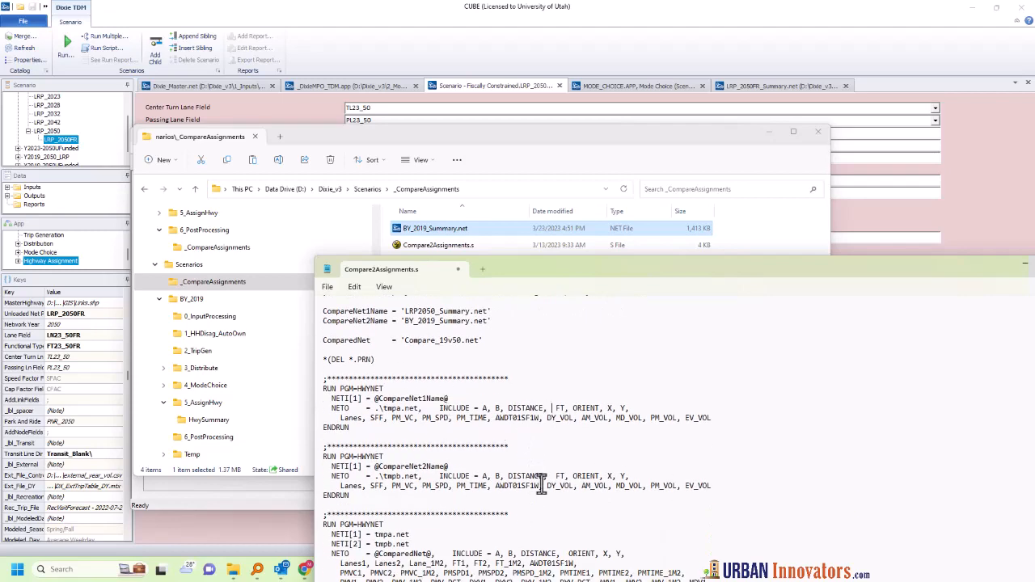
scroll(540, 484, "down", 6)
scroll(472, 482, "down", 3)
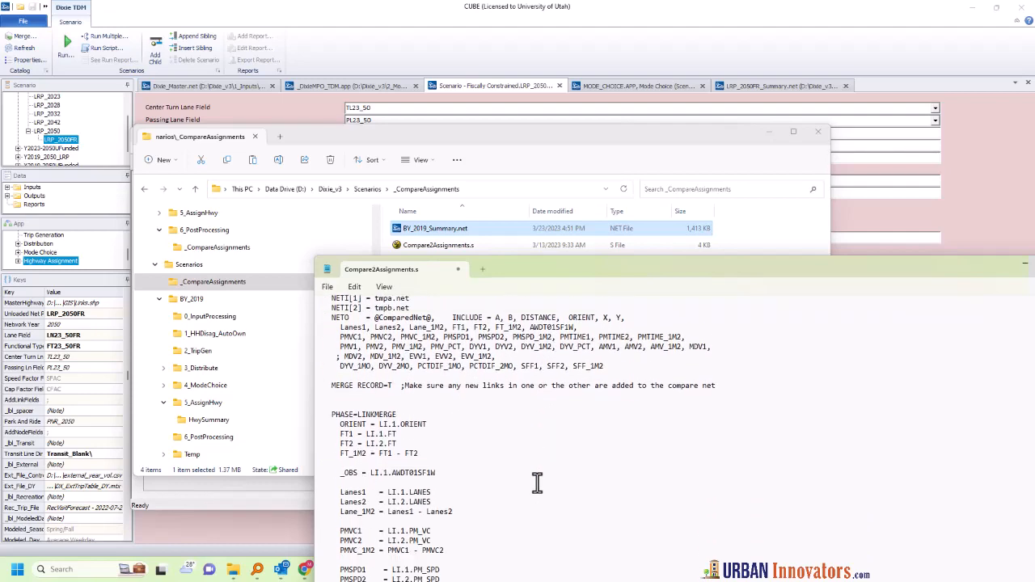
scroll(394, 434, "up", 1)
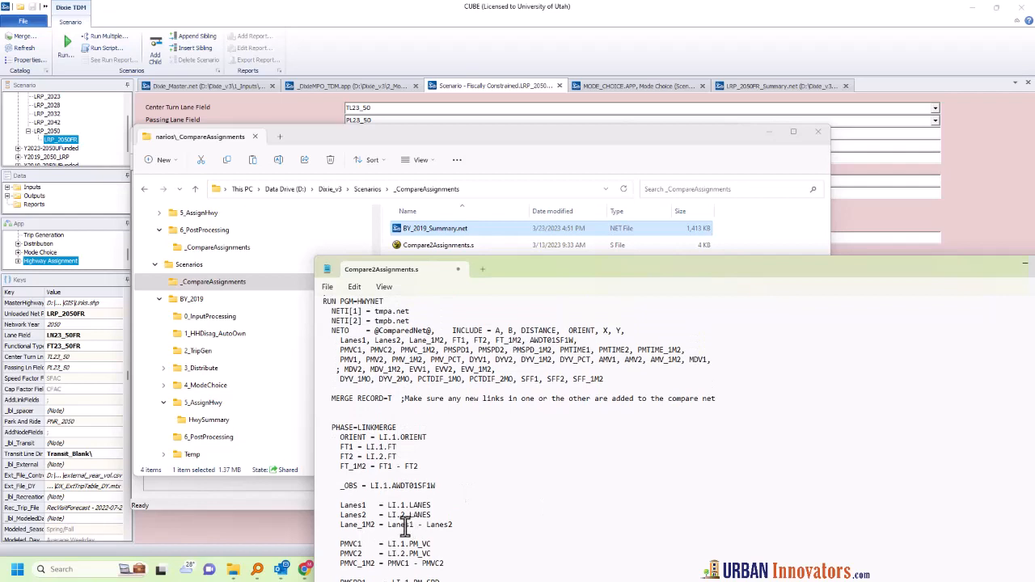
scroll(439, 528, "down", 2)
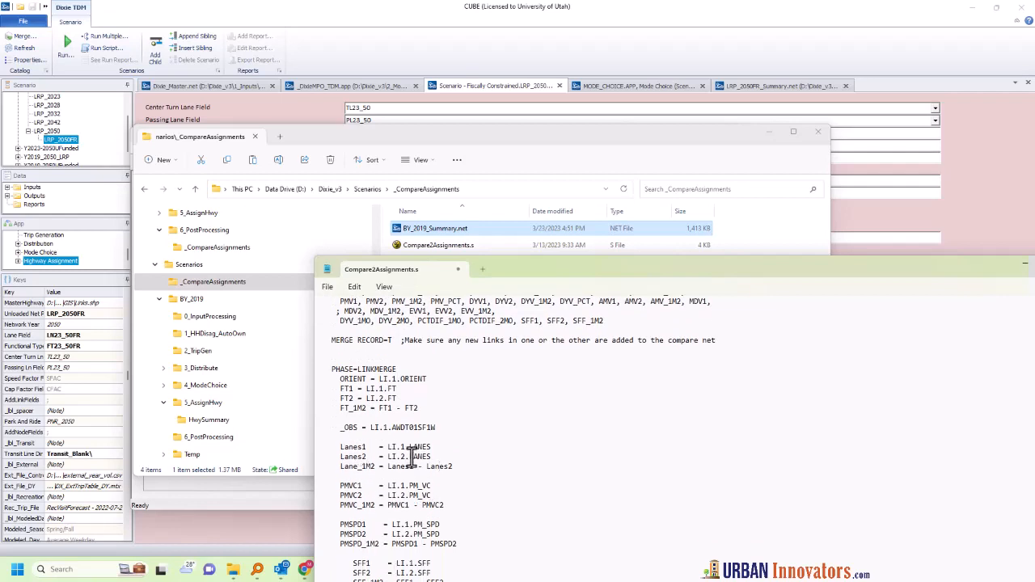
scroll(387, 477, "down", 4)
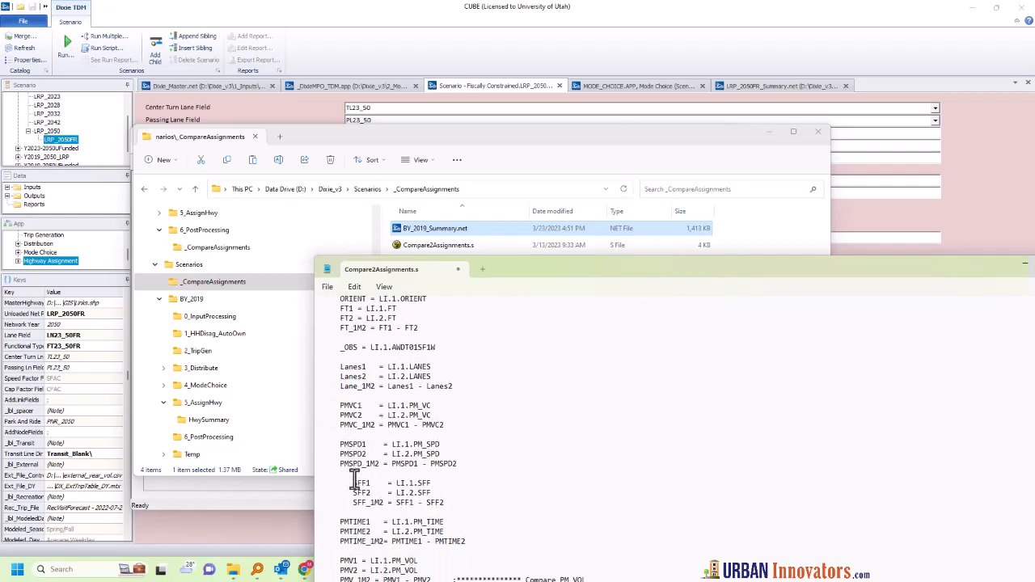
scroll(375, 472, "down", 5)
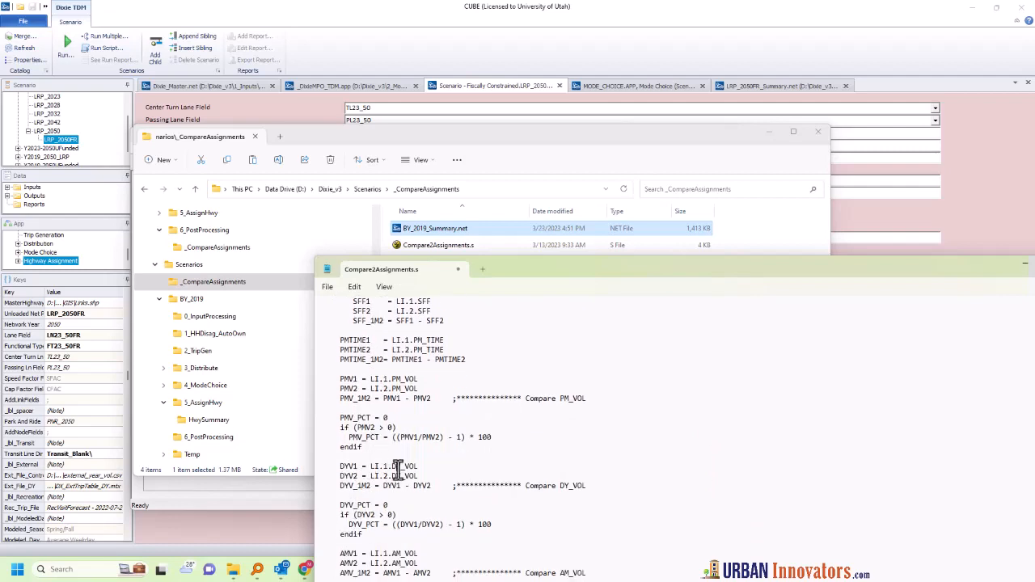
left_click(401, 479)
scroll(440, 502, "down", 2)
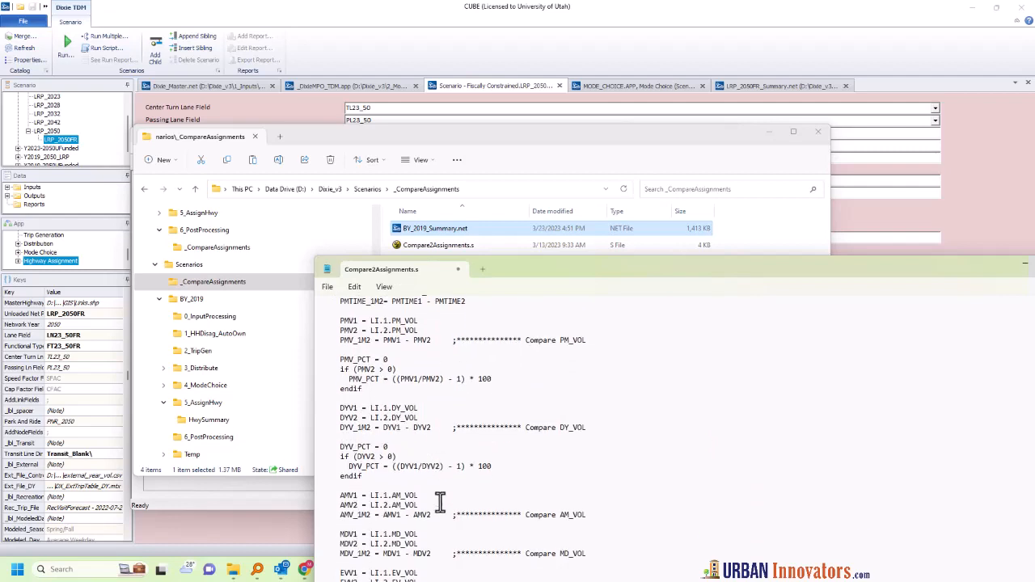
scroll(414, 457, "down", 3)
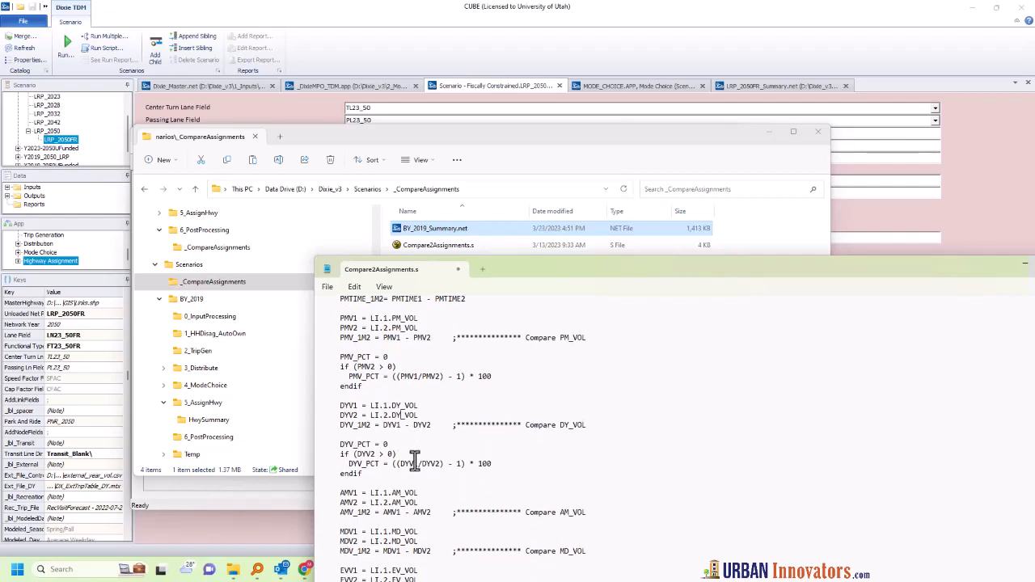
scroll(414, 460, "down", 1)
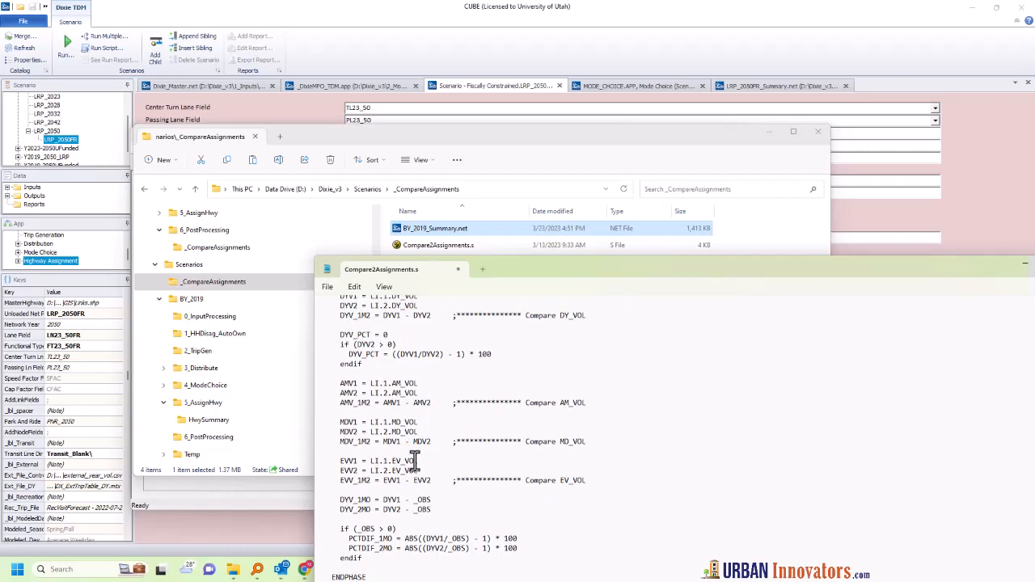
Step: Close the script editor, saving the changes to Compare2Assignments.s
left_click_drag(971, 265, 844, 258)
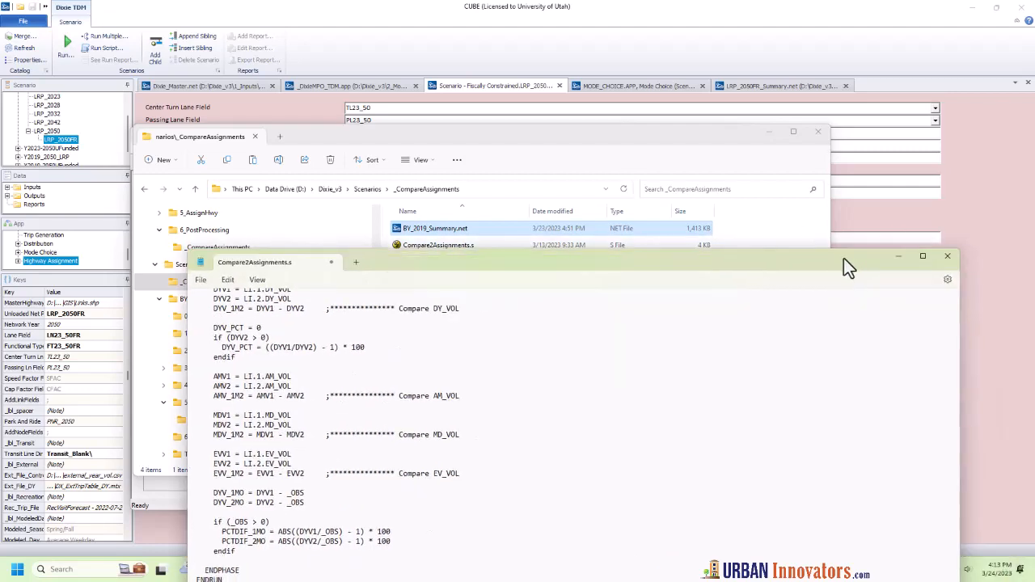
left_click(948, 260)
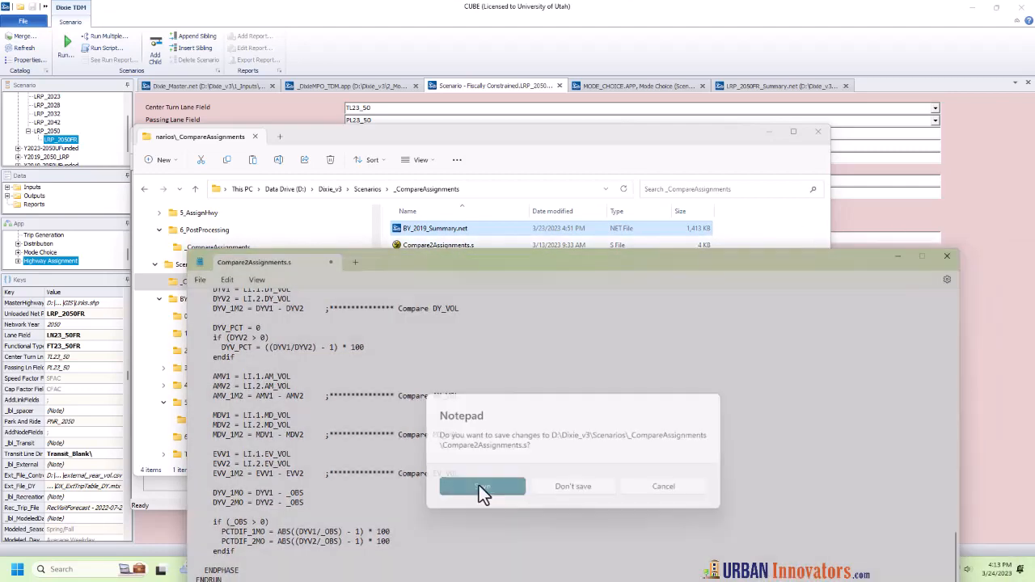
left_click(479, 486)
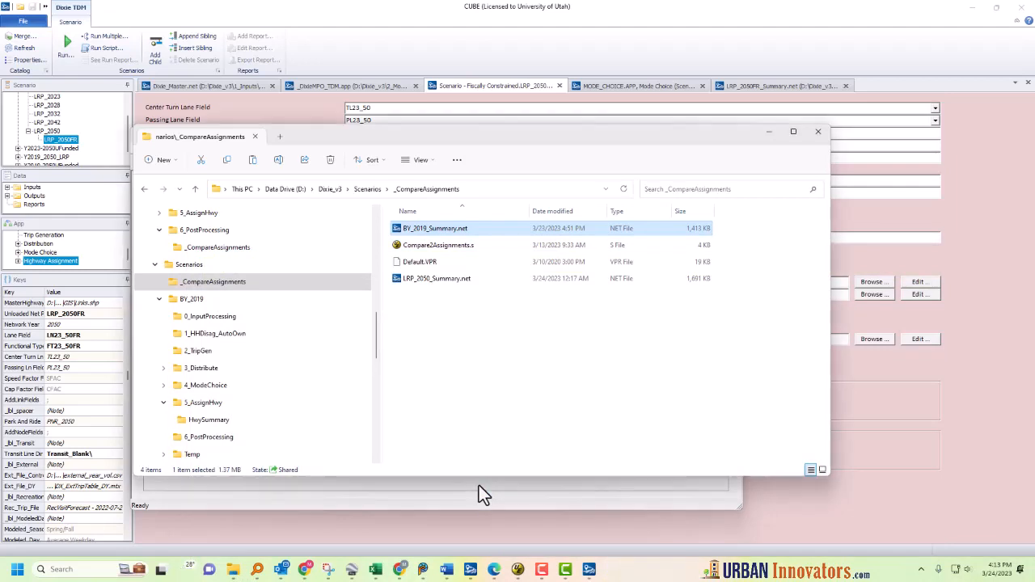
Step: Run Compare2Assignments.s with CUBE Voyager
right_click(459, 252)
mouse_move(495, 306)
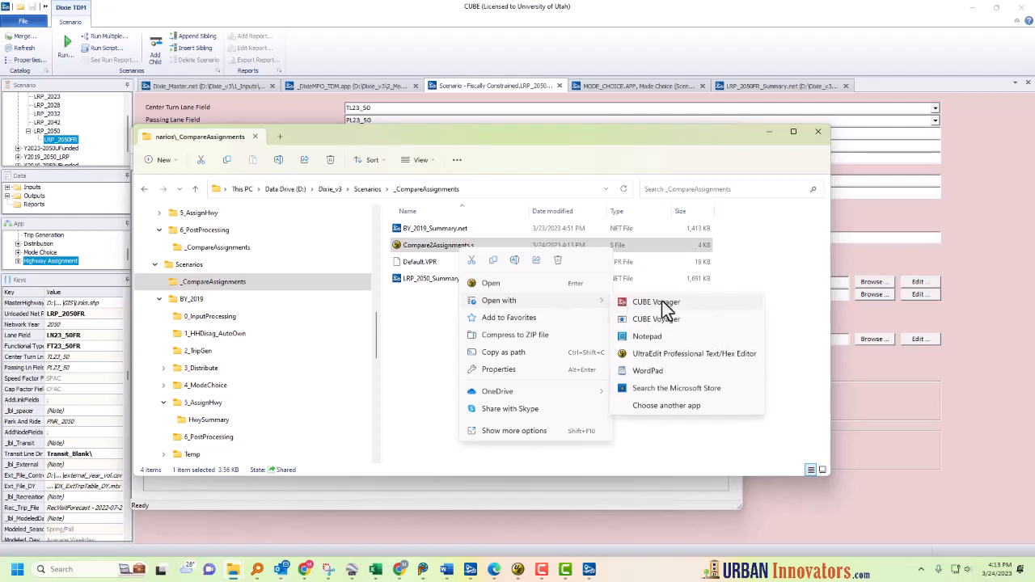
left_click(659, 303)
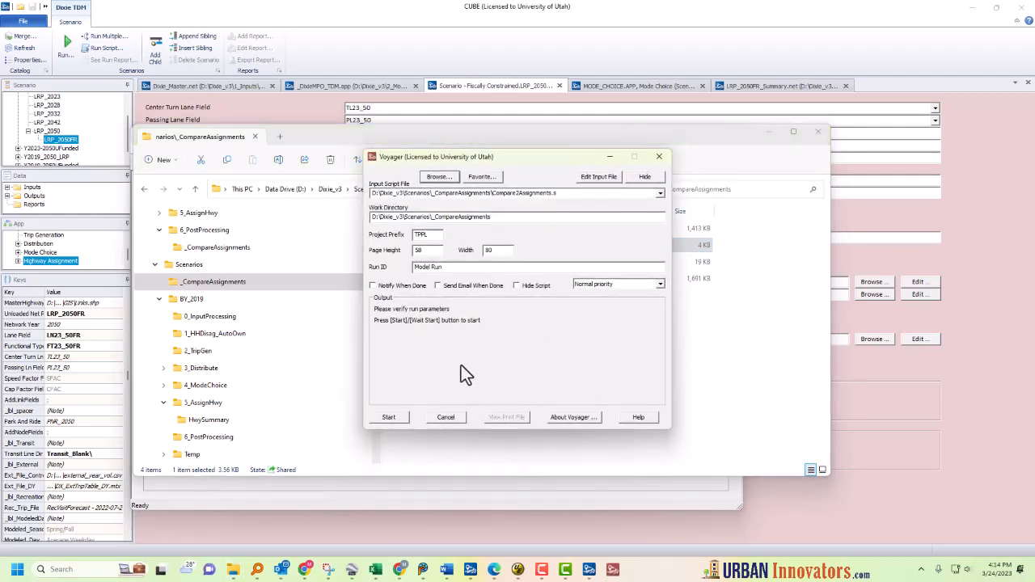
left_click(402, 421)
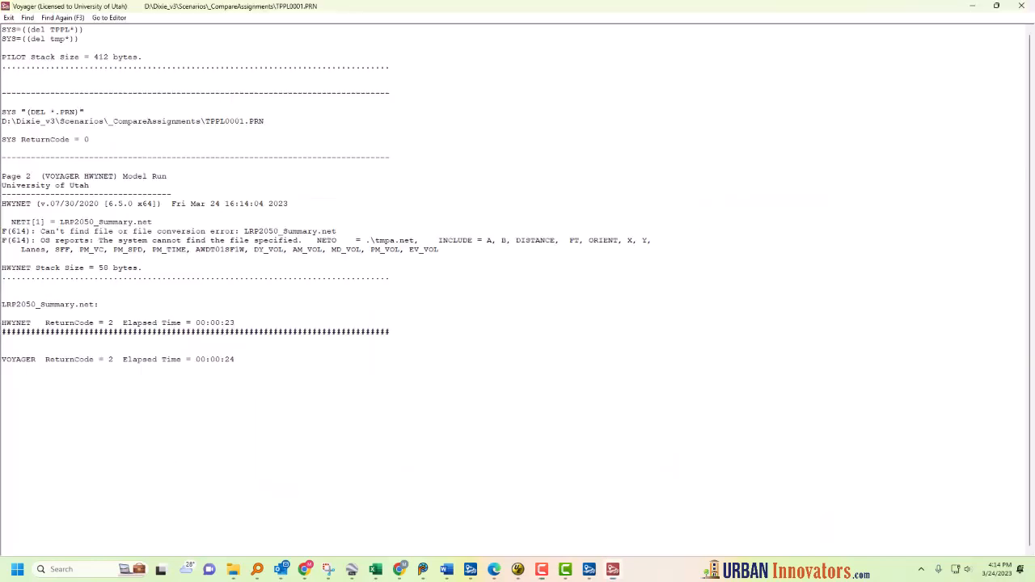
Step: Inspect the network file names in the error lines of the Voyager run report
left_click_drag(98, 223, 55, 225)
double_click(104, 223)
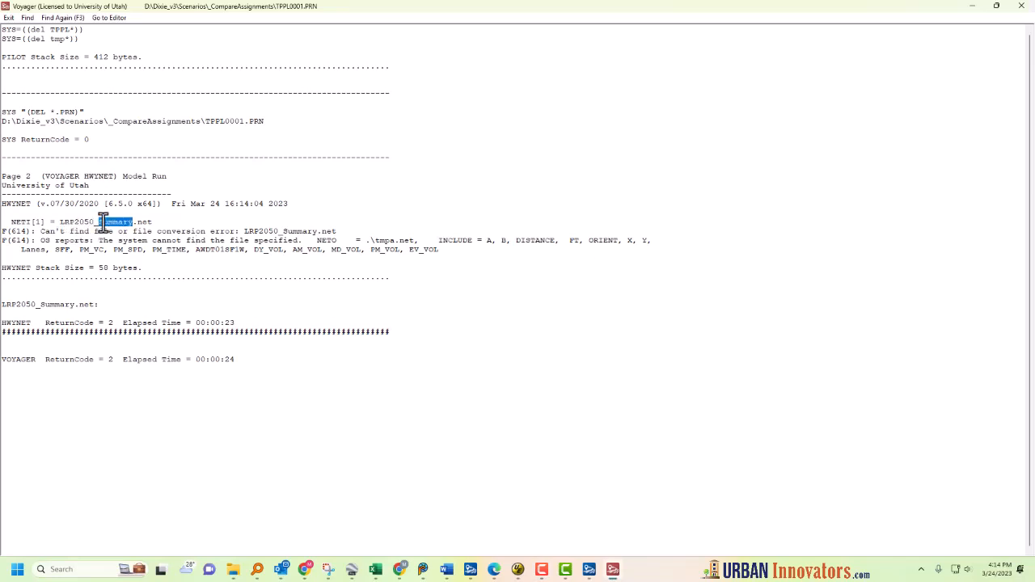
left_click(61, 236)
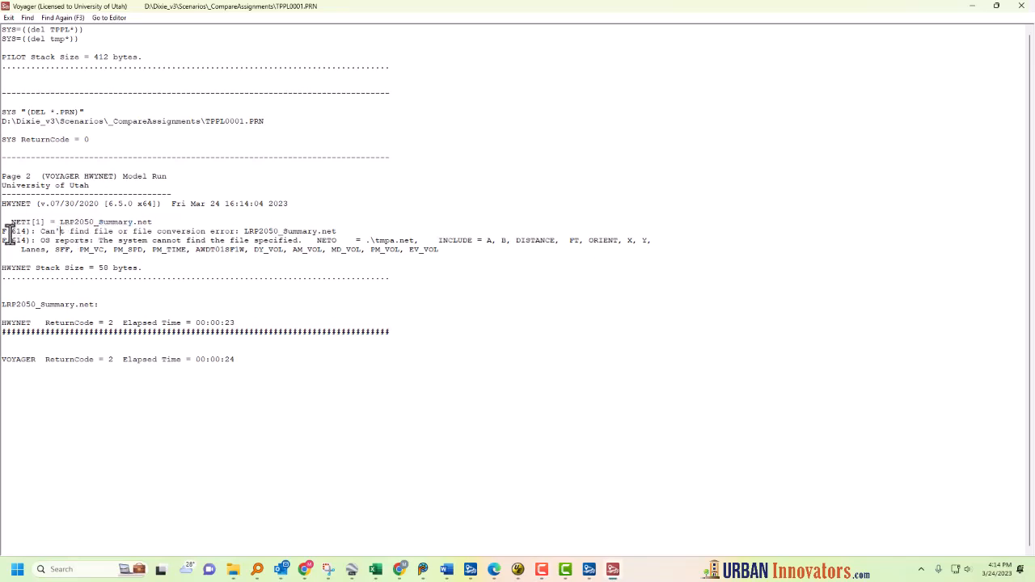
left_click_drag(4, 235, 12, 232)
Step: Close the run report and rename the compared output network in the script to Compare_50v19.net
left_click(1023, 14)
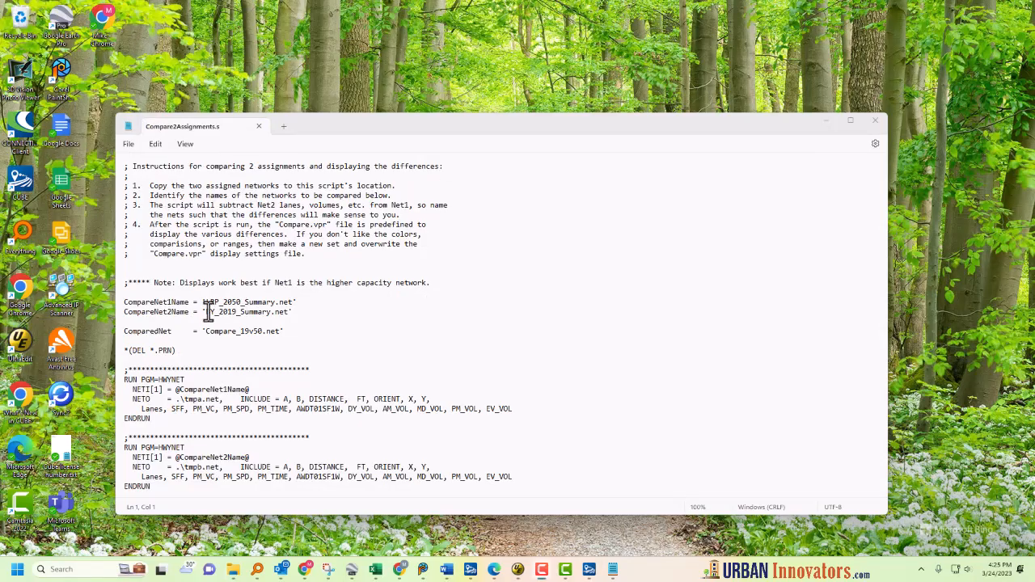
left_click_drag(209, 312, 238, 312)
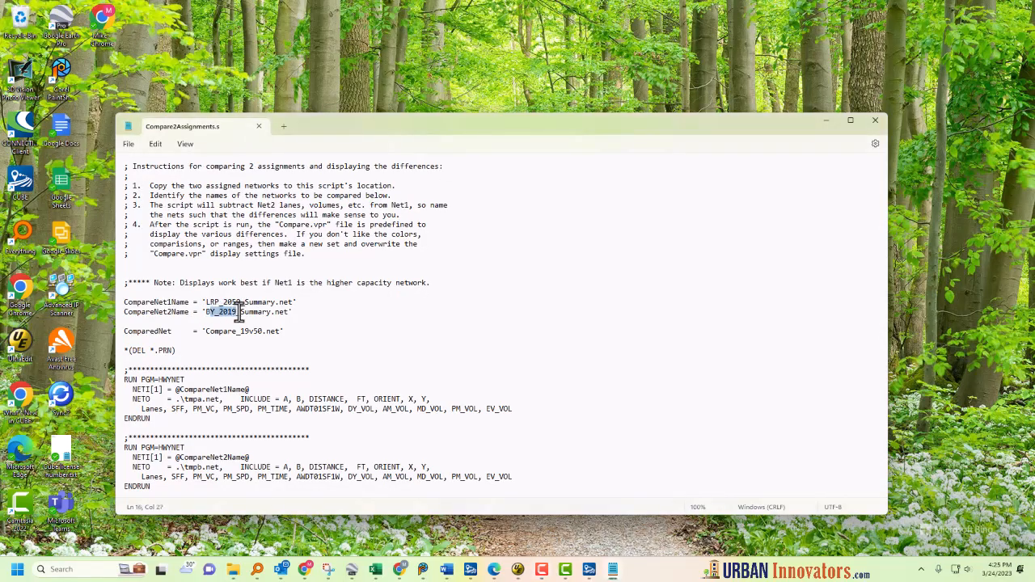
left_click(258, 312)
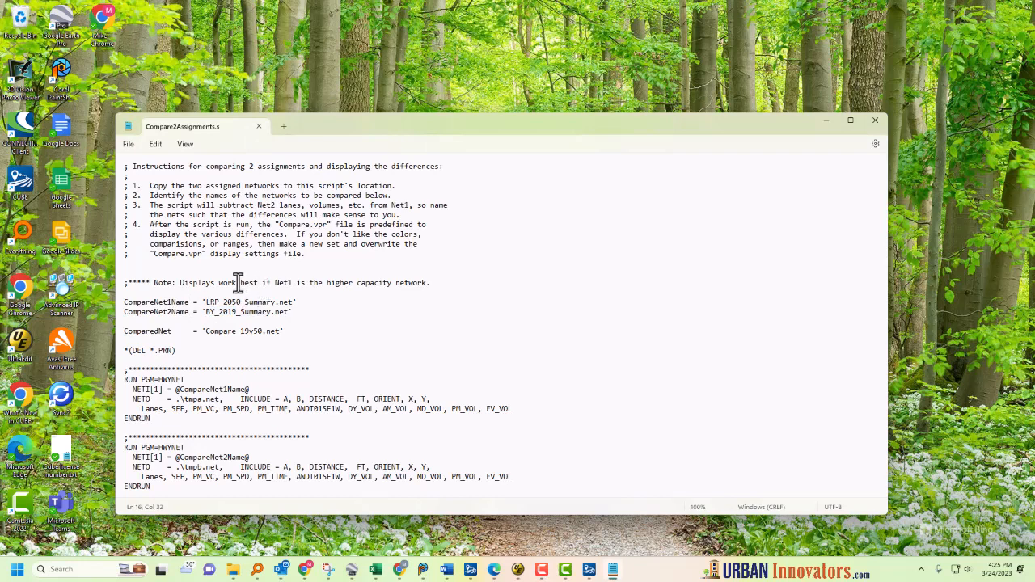
left_click(428, 282)
left_click(253, 331)
key("BackSpace")
key("BackSpace")
Step: Review the CompareNet1Name and CompareNet2Name variables in the script
double_click(173, 301)
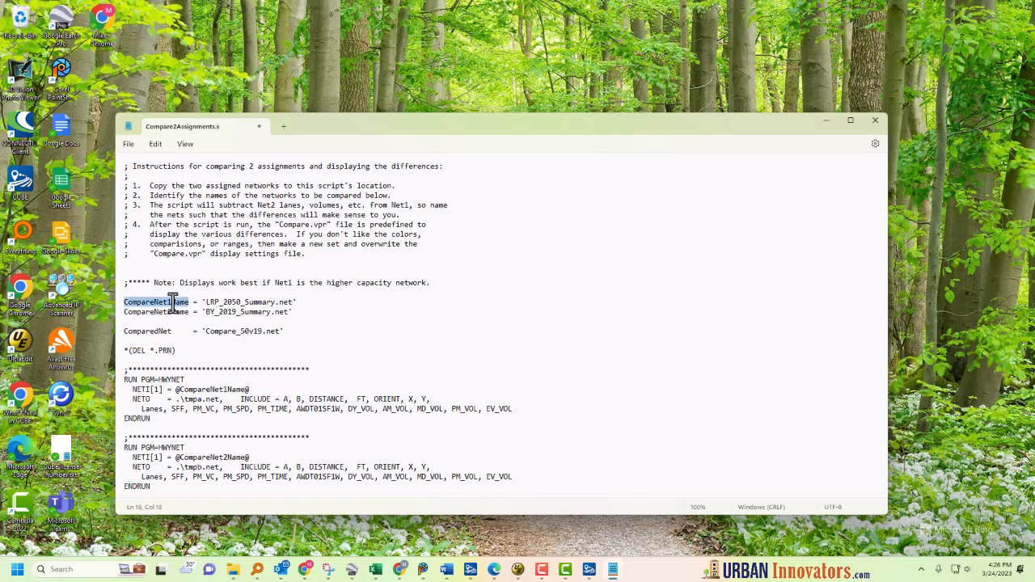
double_click(165, 311)
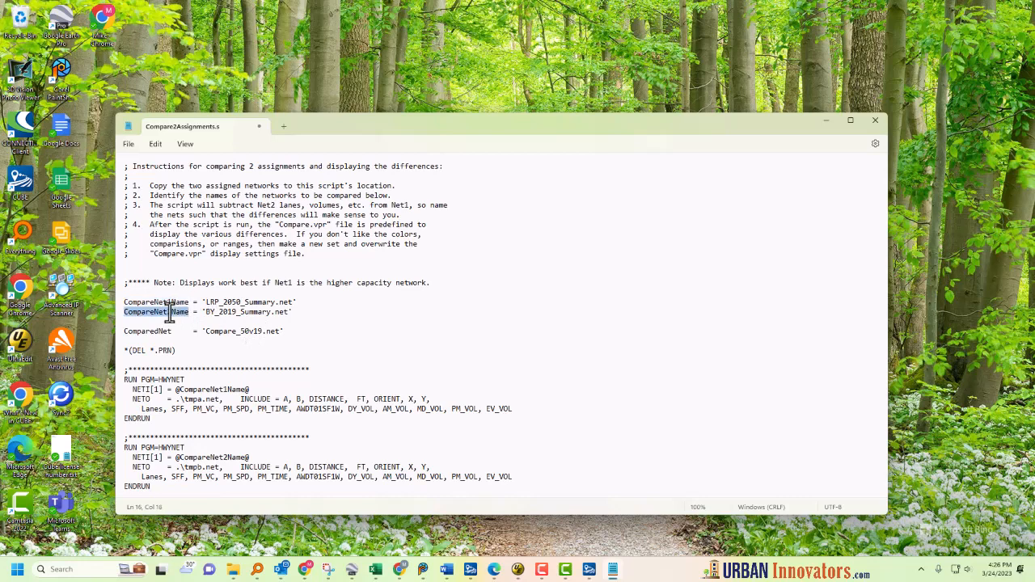
left_click(173, 331)
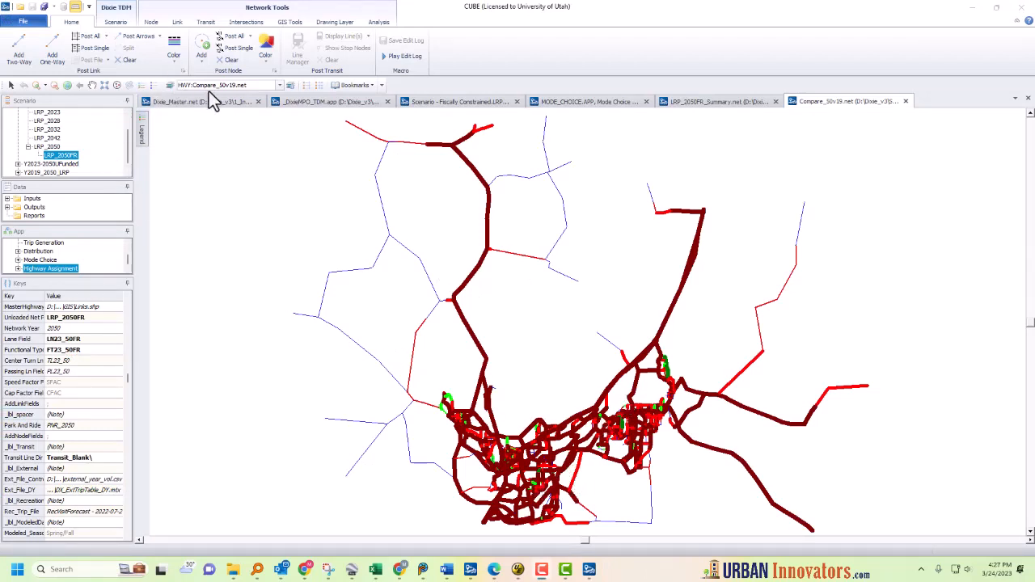
Step: Add a polyline background layer of the link shapefile to the Compare_50v19.net map
left_click(170, 85)
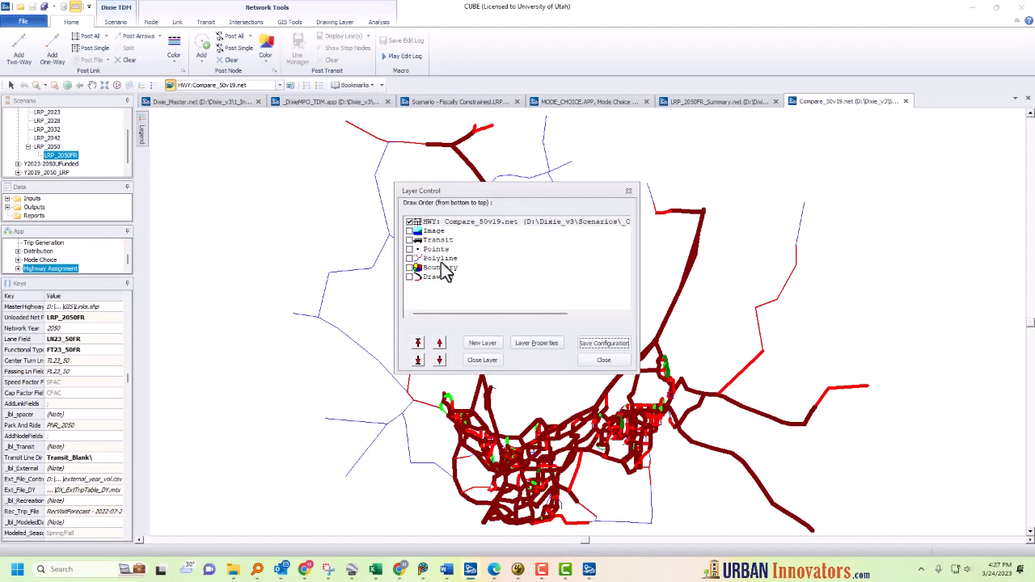
double_click(444, 263)
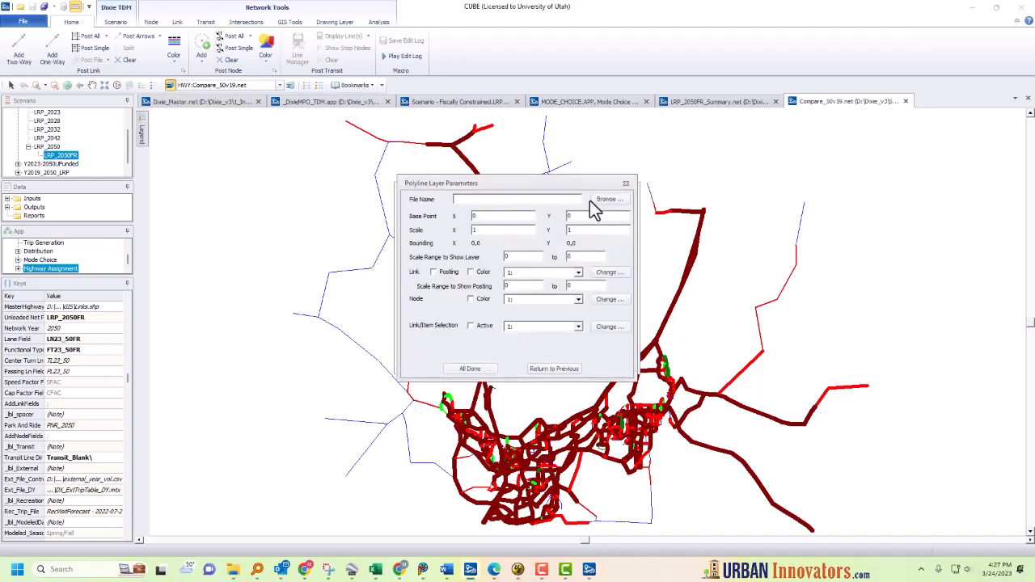
left_click(607, 200)
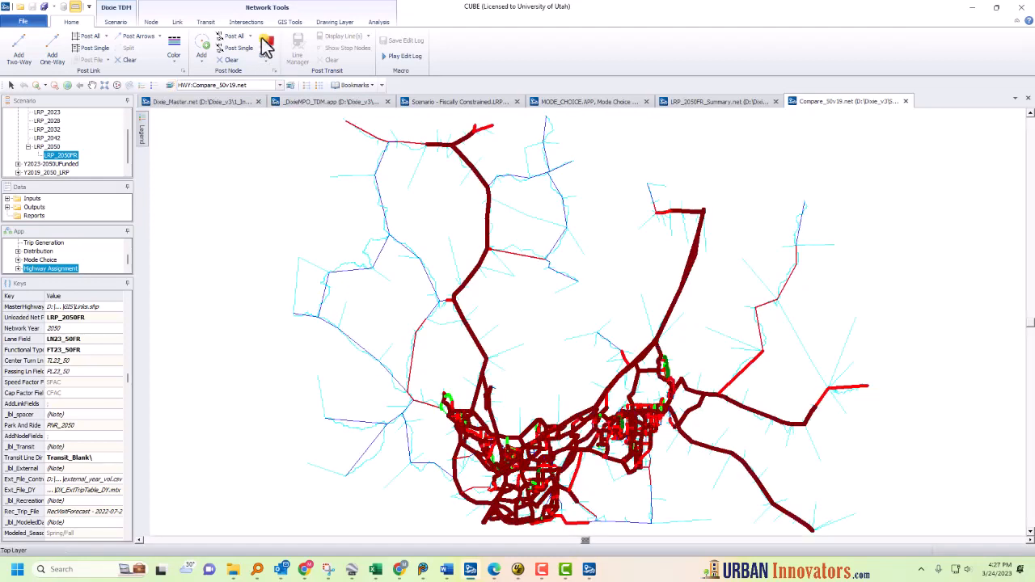
Step: Turn on True Shape Display for links using A and B node fields and node field N
left_click(302, 24)
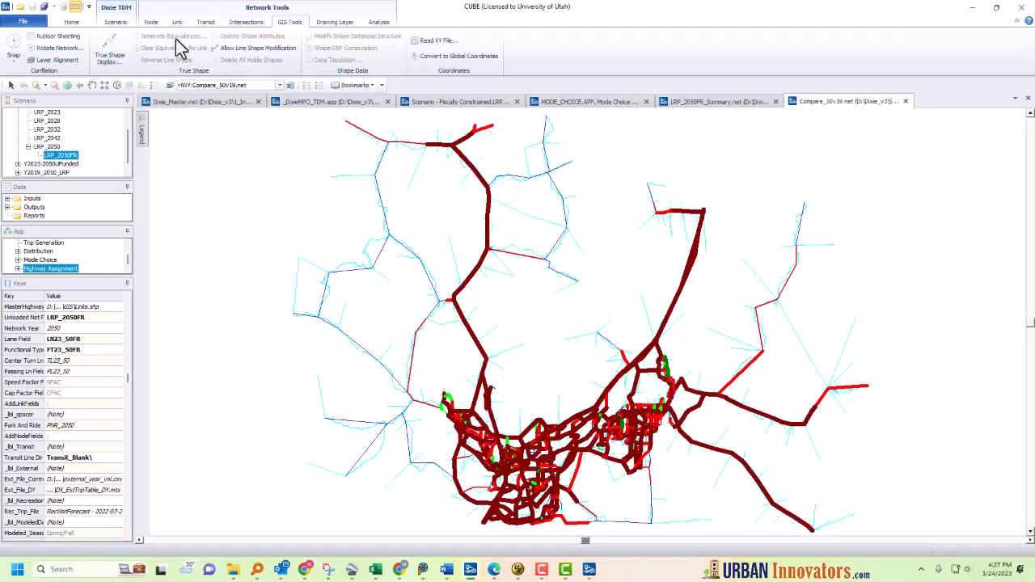
left_click(110, 49)
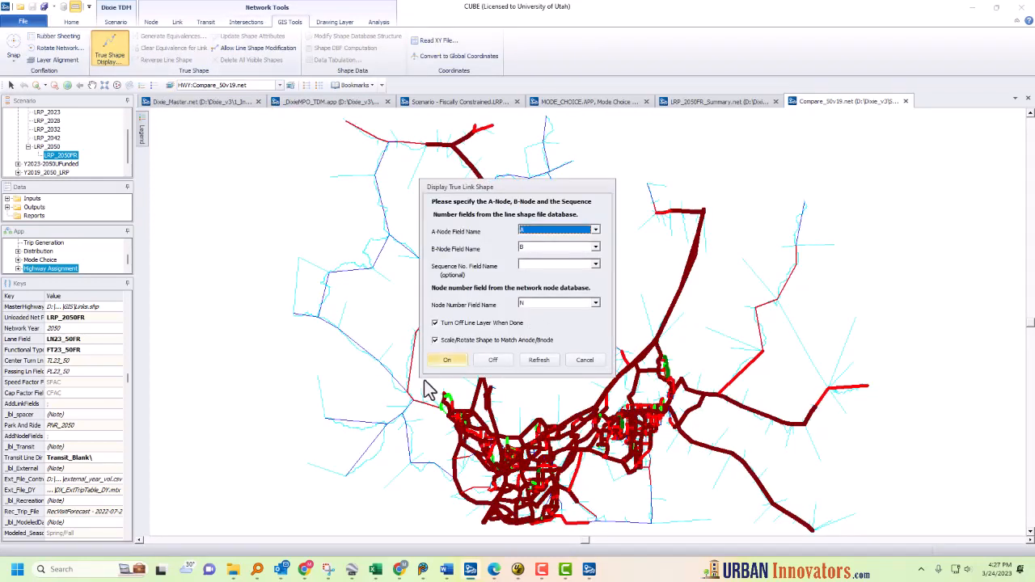
left_click(452, 363)
Step: Zoom into the downtown area and inspect a link's lane attributes for both networks
scroll(567, 373, "up", 3)
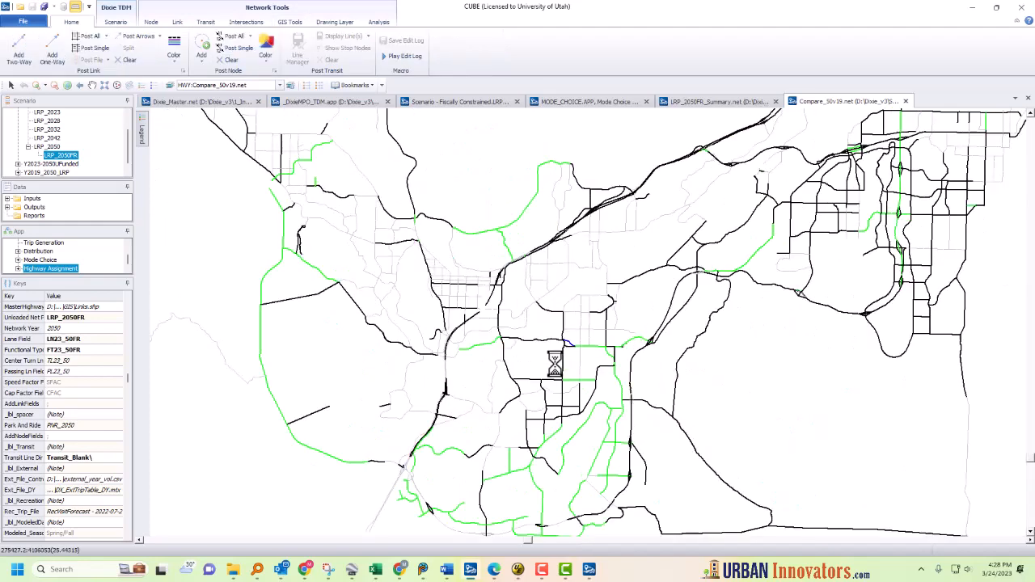
left_click_drag(473, 342, 590, 350)
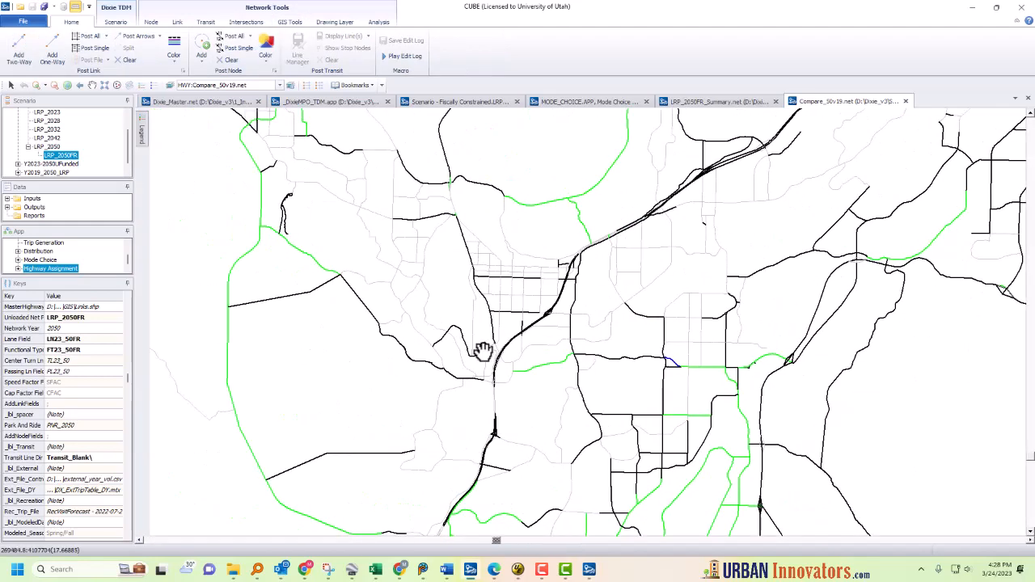
scroll(479, 348, "up", 2)
left_click_drag(433, 293, 484, 346)
scroll(483, 346, "up", 2)
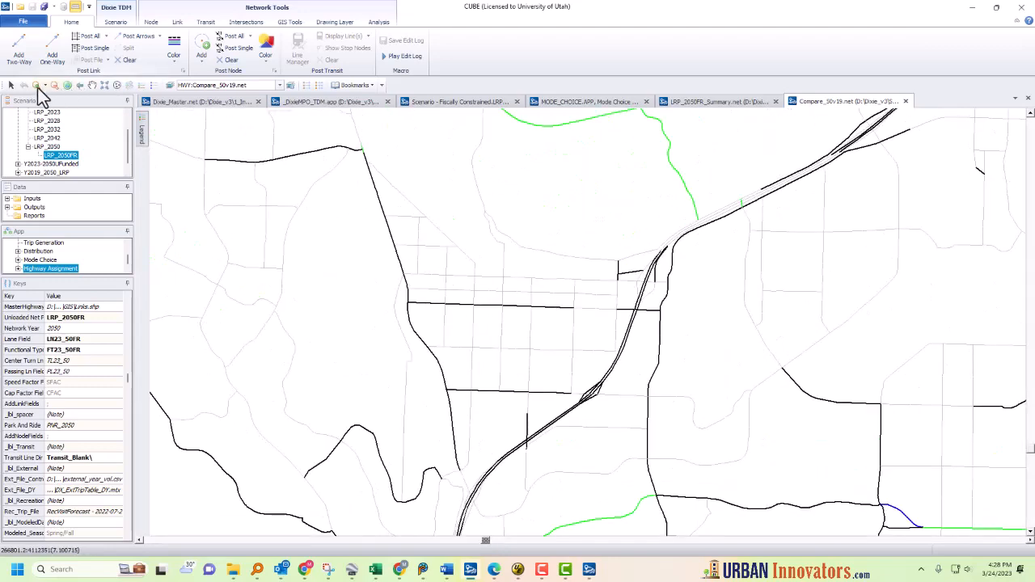
left_click(10, 85)
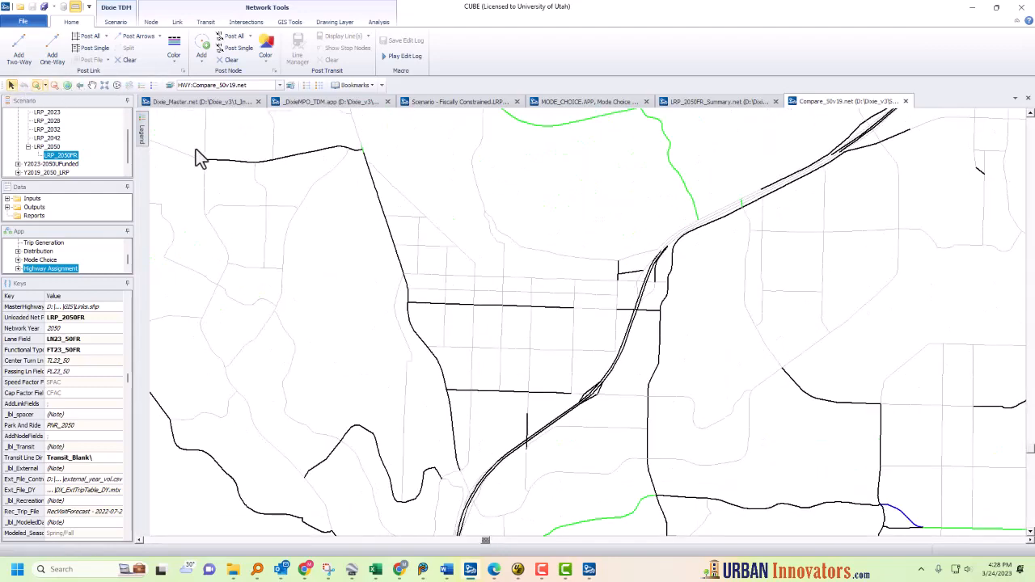
left_click(466, 305)
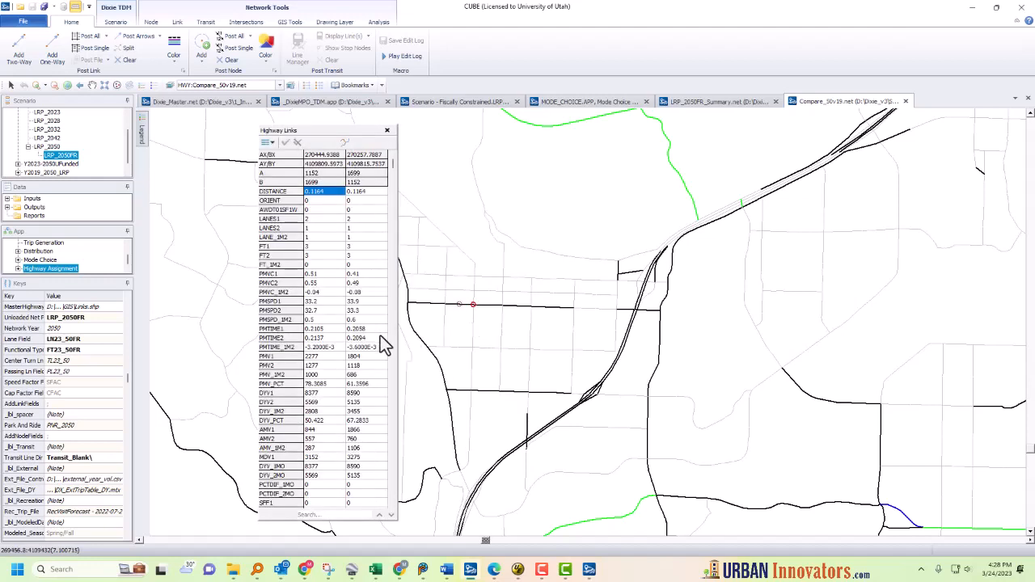
left_click(316, 220)
left_click(313, 229)
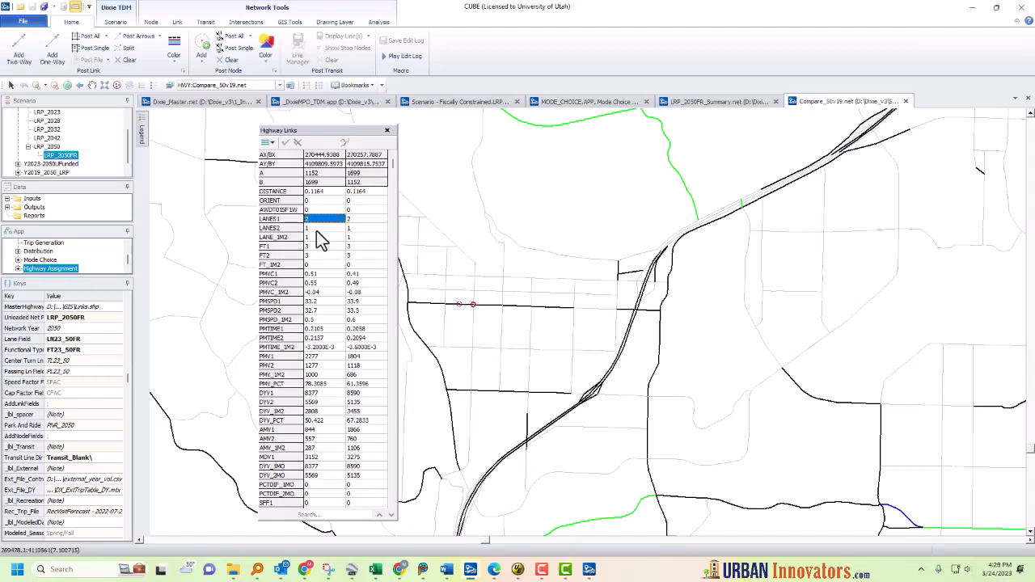
left_click(387, 130)
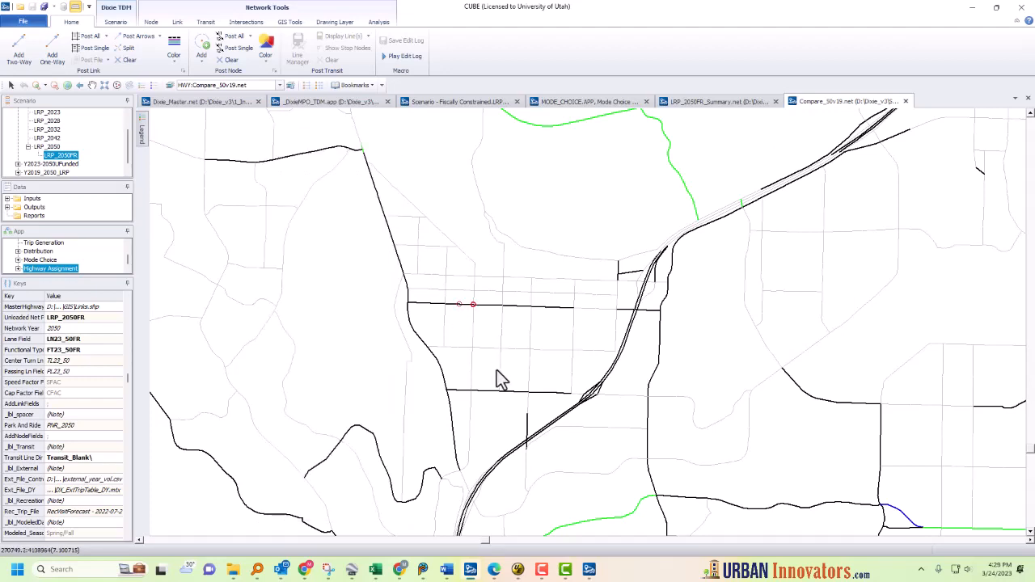
Step: Inspect the lane attributes of a link in the eastern part of the network
scroll(496, 373, "down", 2)
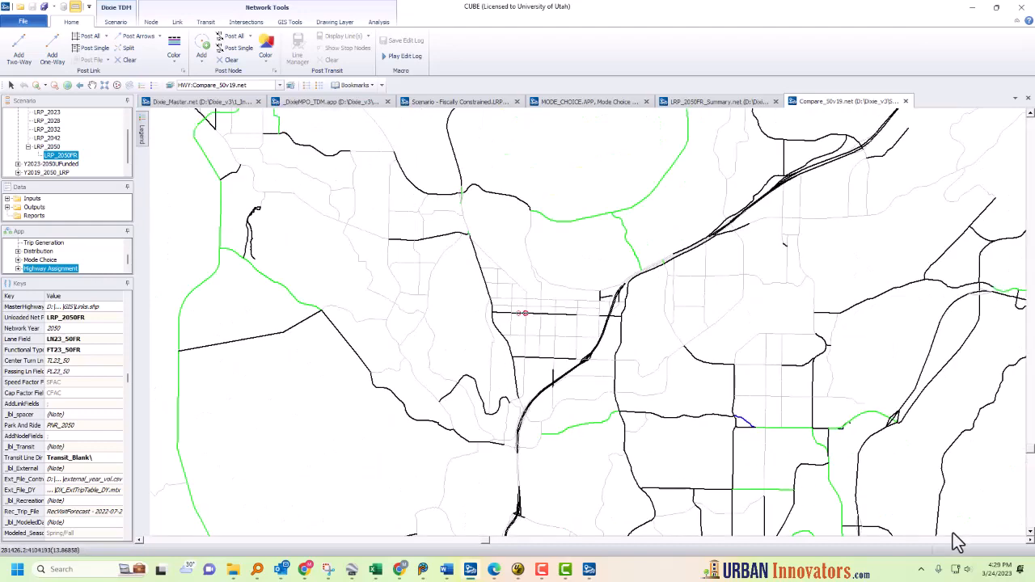
scroll(953, 533, "down", 1)
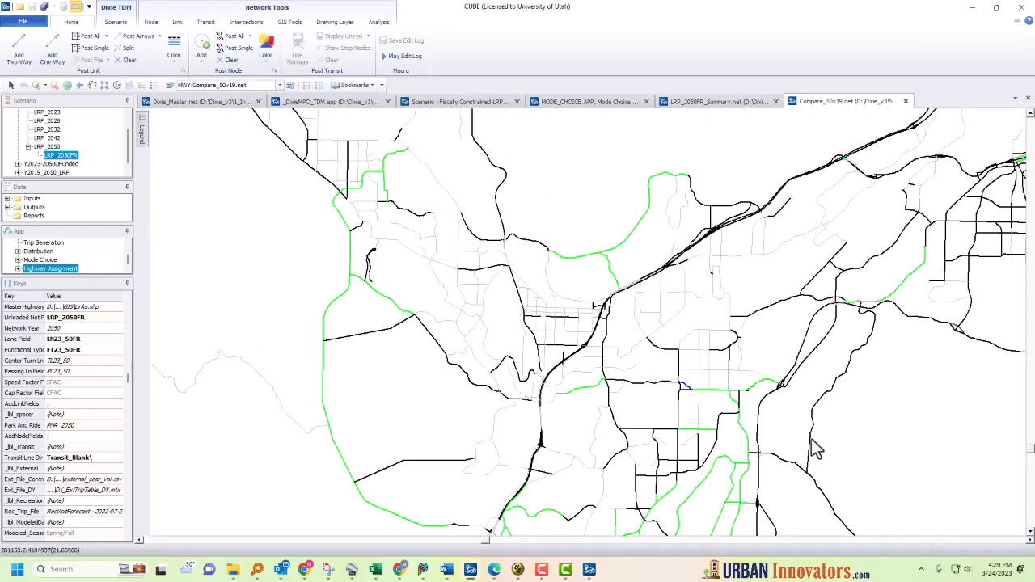
left_click(811, 442)
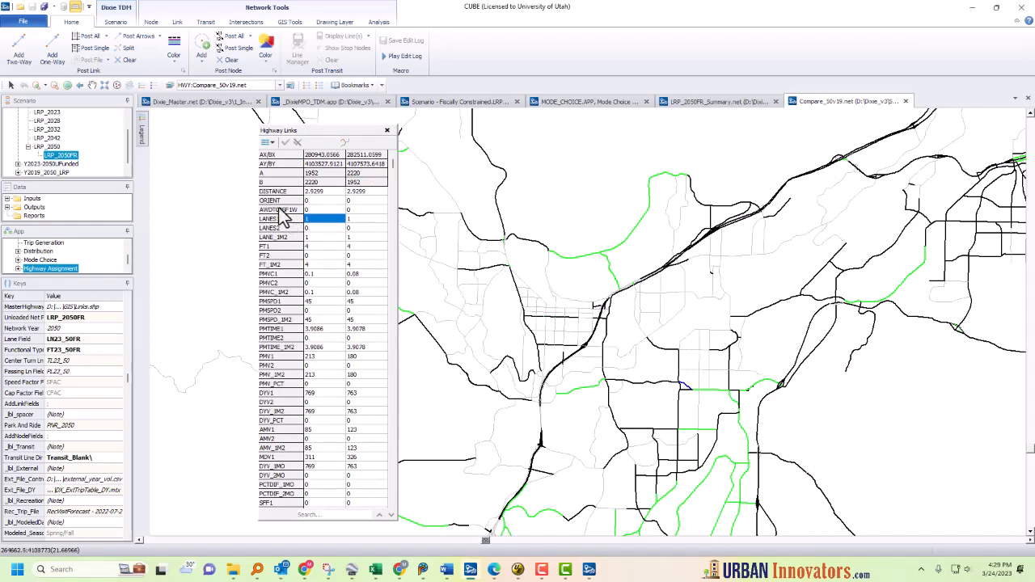
scroll(310, 236, "up", 2)
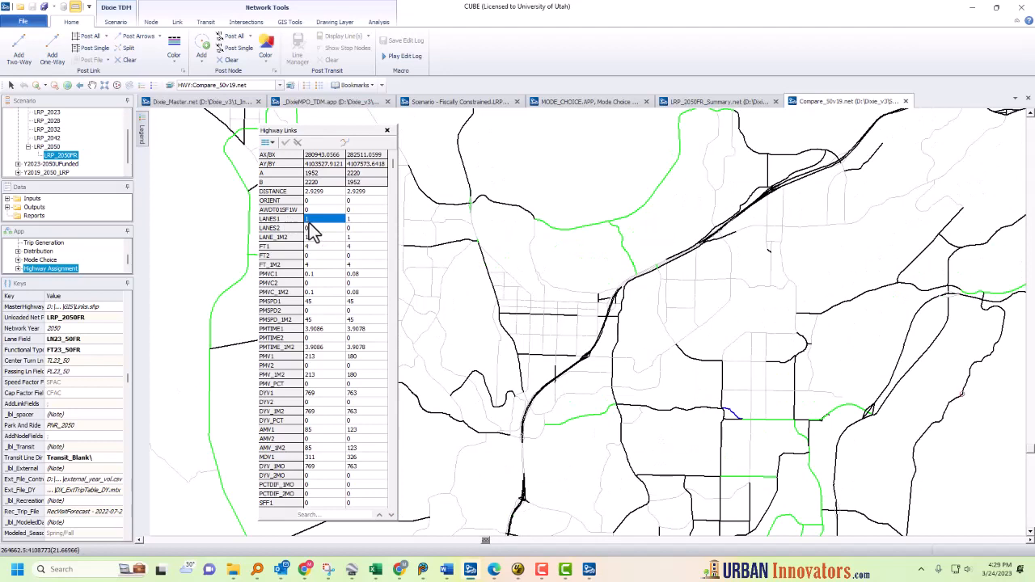
left_click(317, 229)
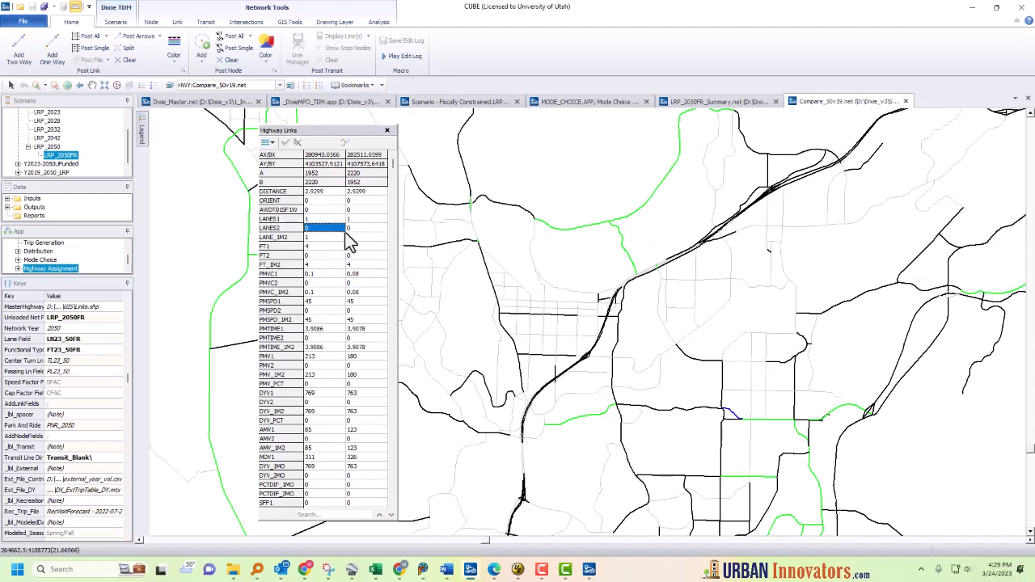
left_click(362, 230)
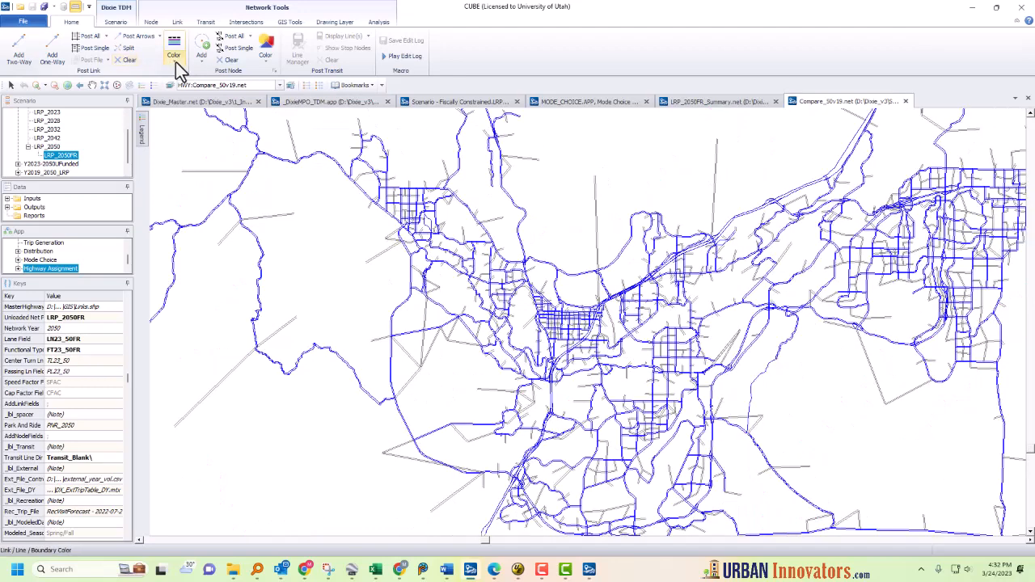
Step: Apply the 3:DYV_IM2 (AWDT volume difference) link color scheme and review its color criteria
left_click(174, 60)
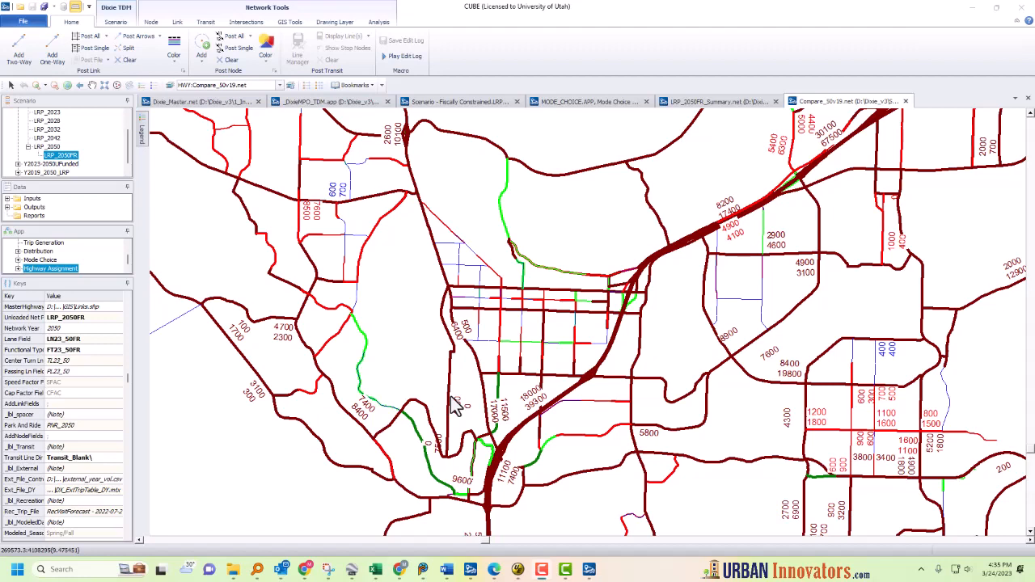
left_click(176, 61)
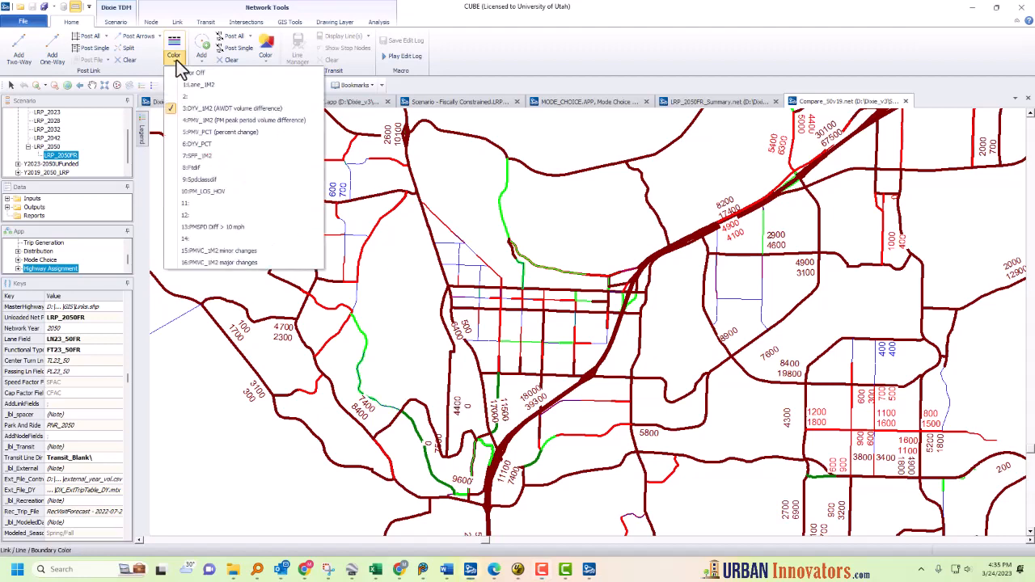
left_click(205, 112)
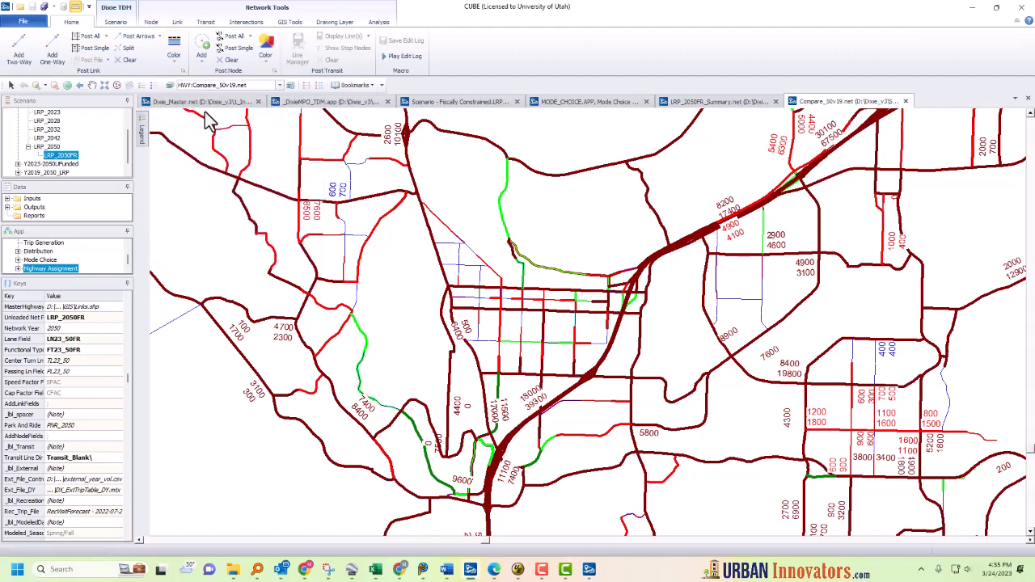
left_click(175, 46)
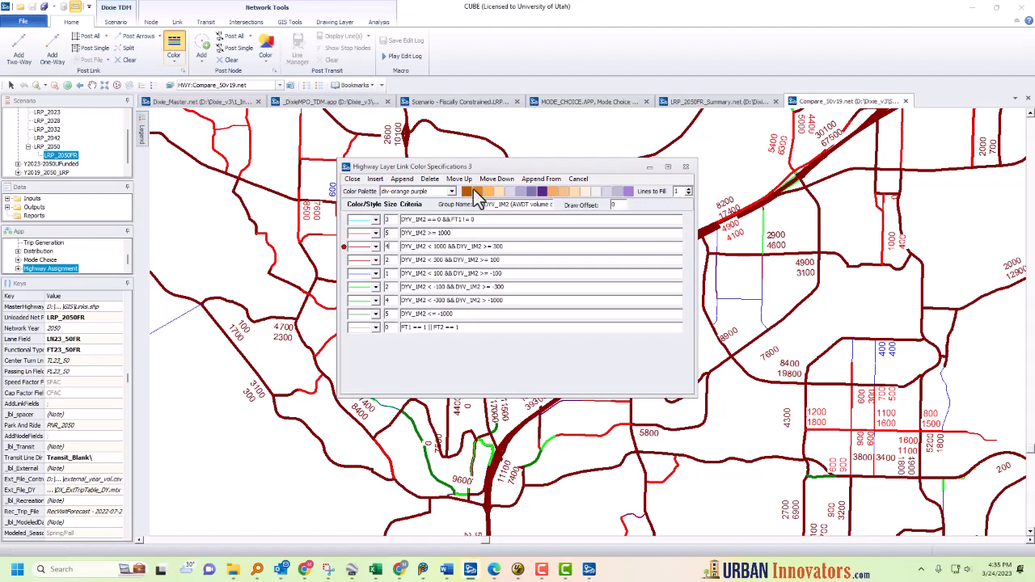
left_click(579, 179)
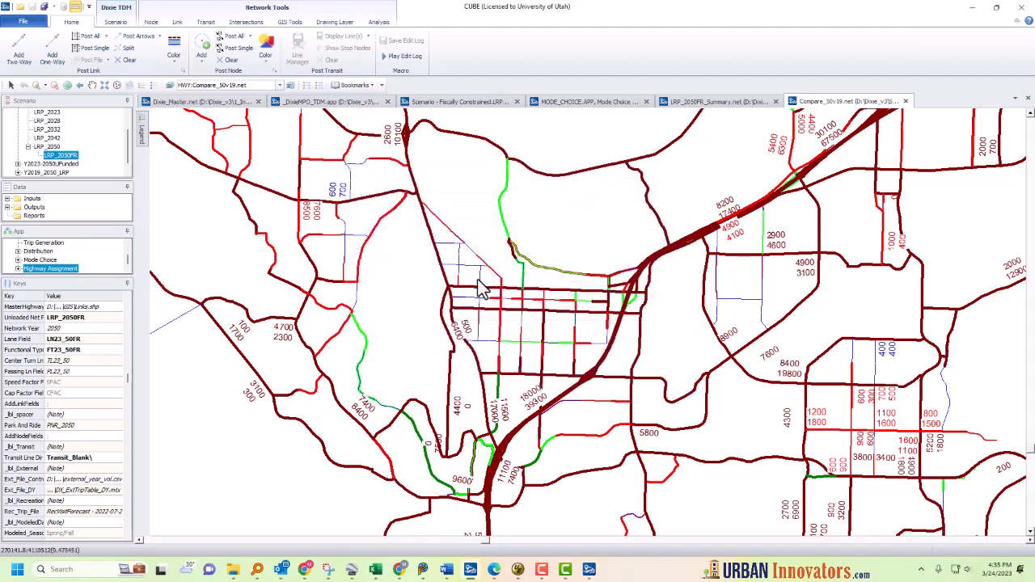
Step: Post link volumes with the 2:DY VOL diff > 1000 posting set and review its selection criteria
left_click(106, 36)
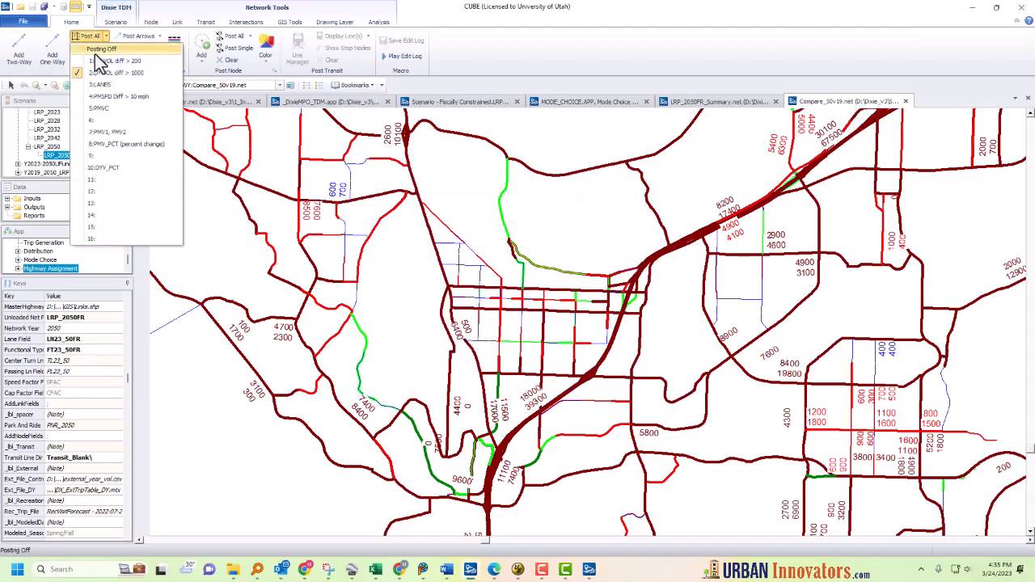
left_click(96, 72)
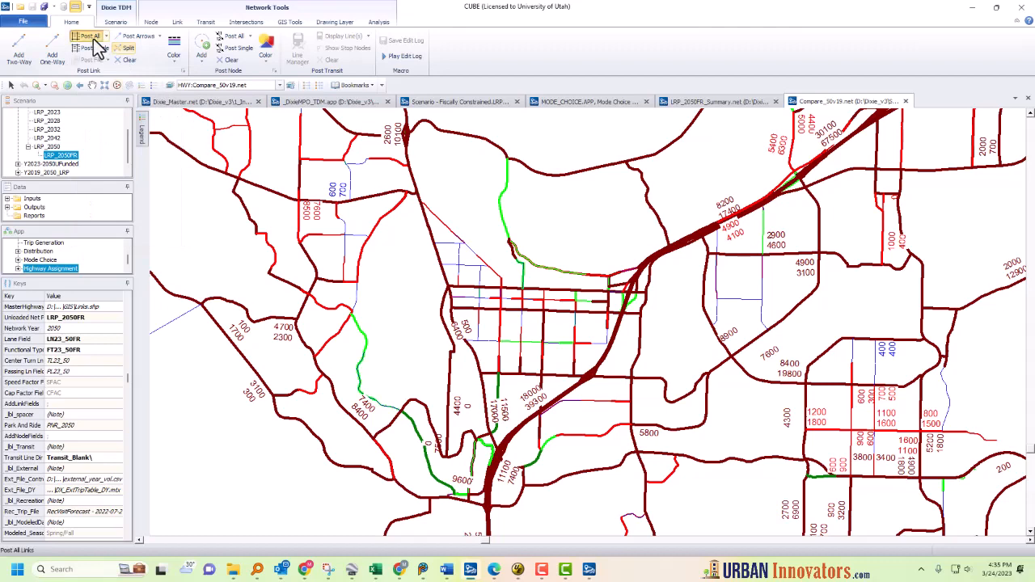
left_click(95, 40)
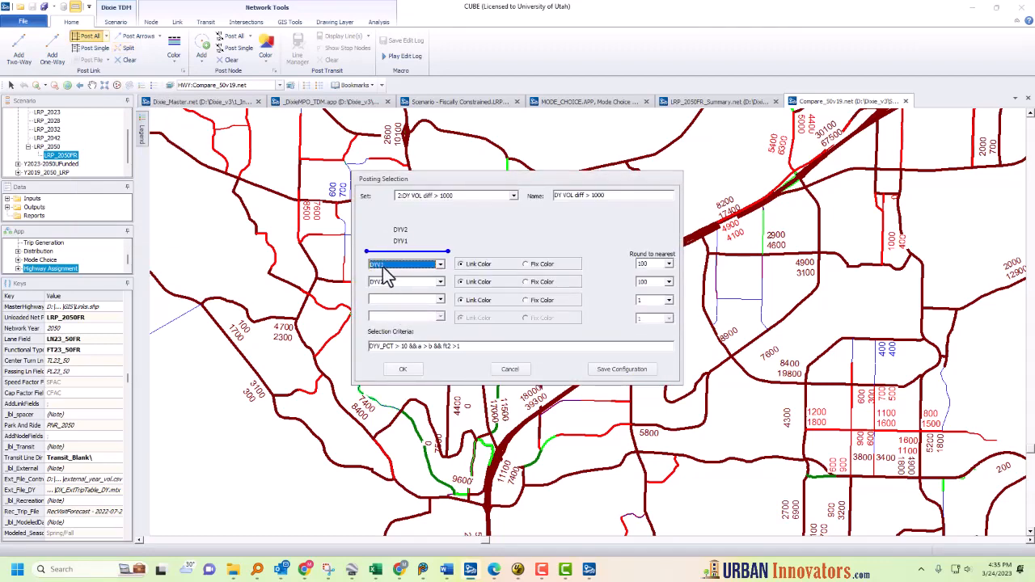
double_click(404, 346)
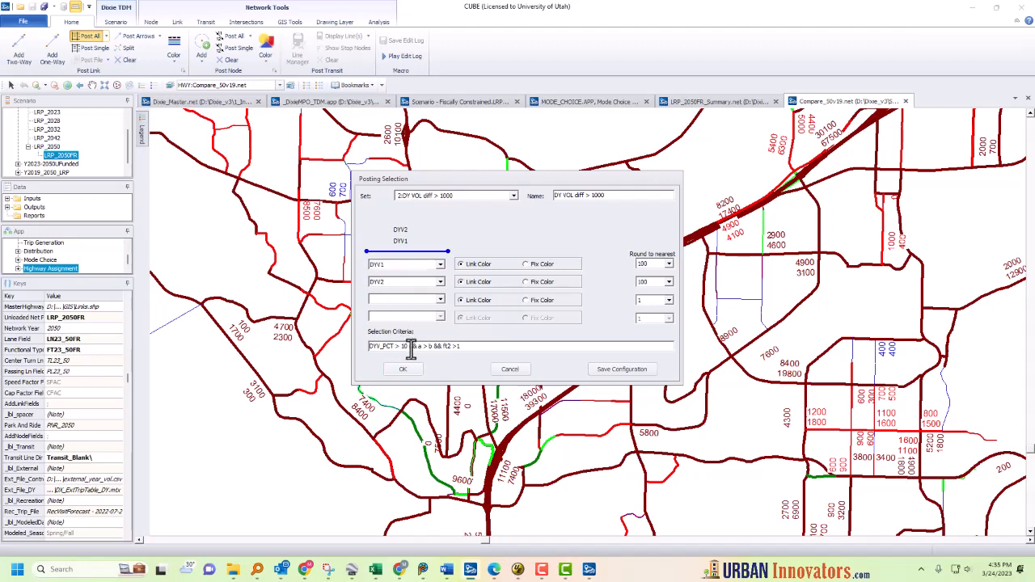
left_click(424, 348)
left_click(405, 370)
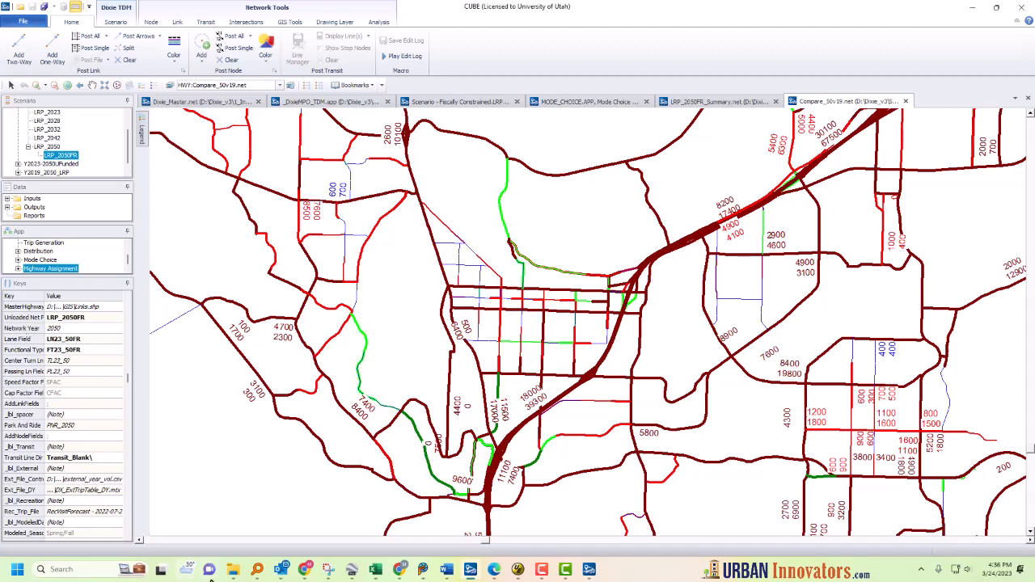
Step: Switch to UltraEdit and reload the changed Compare2Assignments.s script
left_click(518, 570)
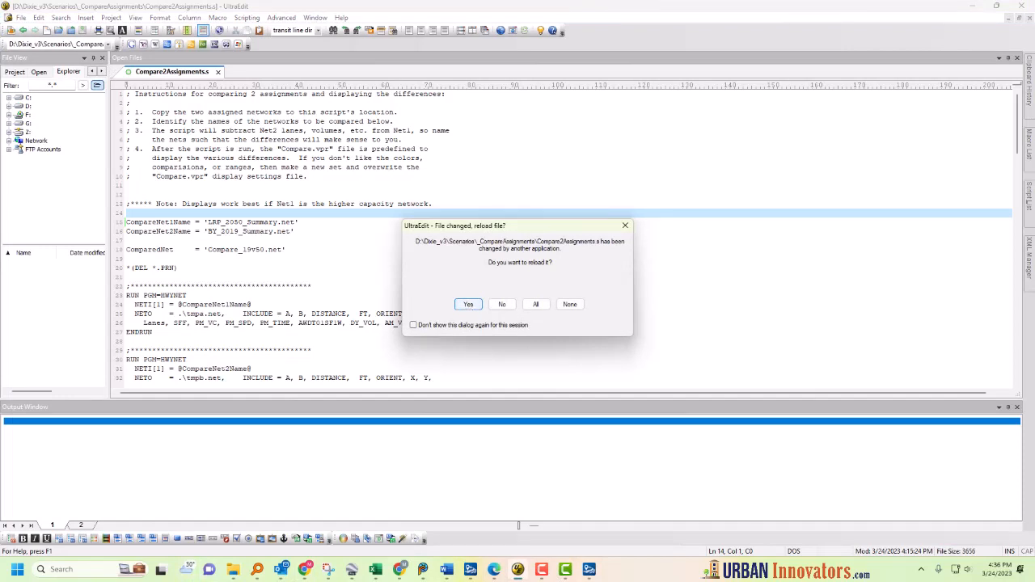
key("Return")
left_click(265, 313)
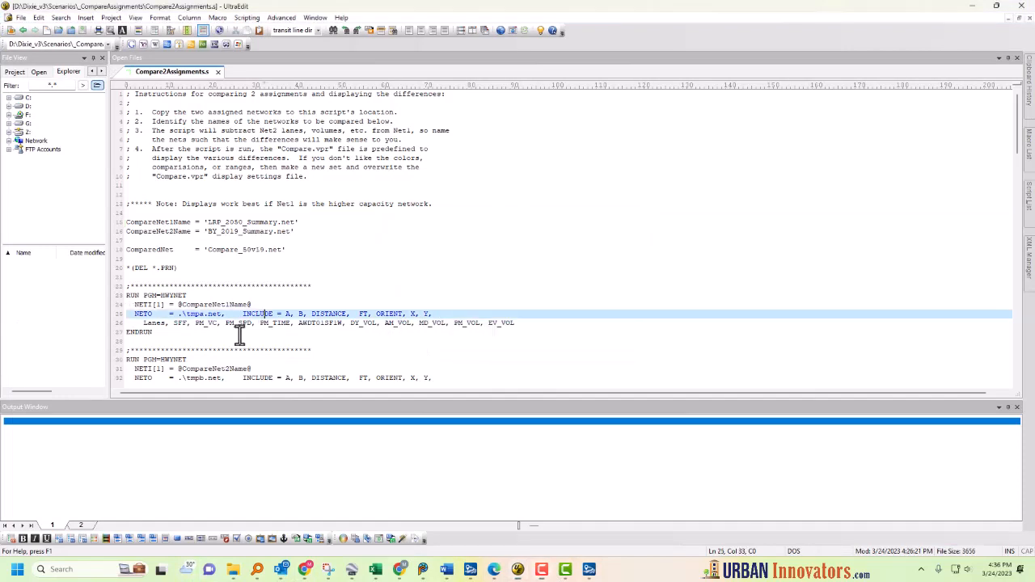
Step: Duplicate the three DY_VOL comparison lines (DYV1, DYV2, DYV_1M2) in the link merge phase directly below the originals
left_click(223, 186)
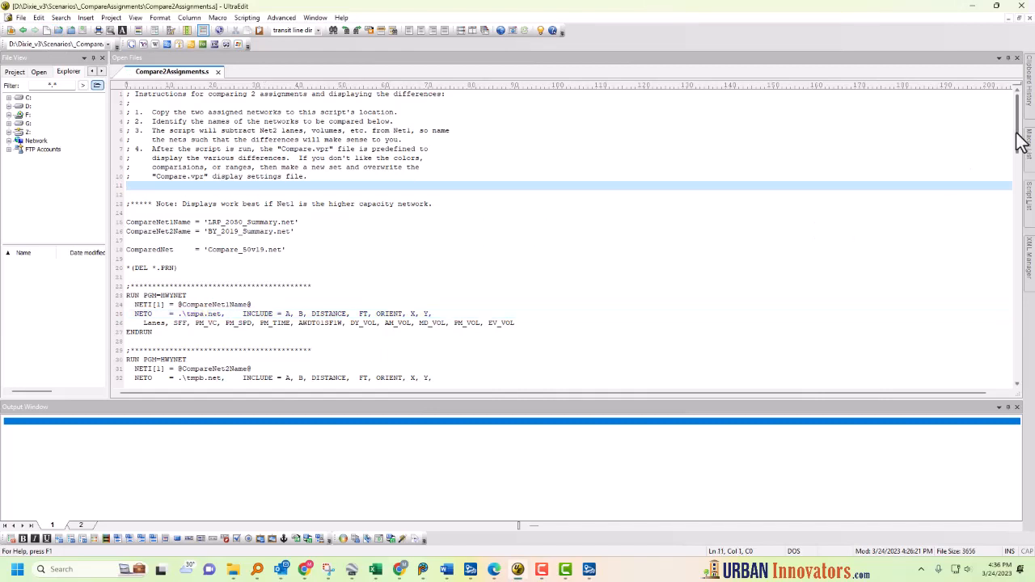
left_click_drag(1020, 142, 1028, 283)
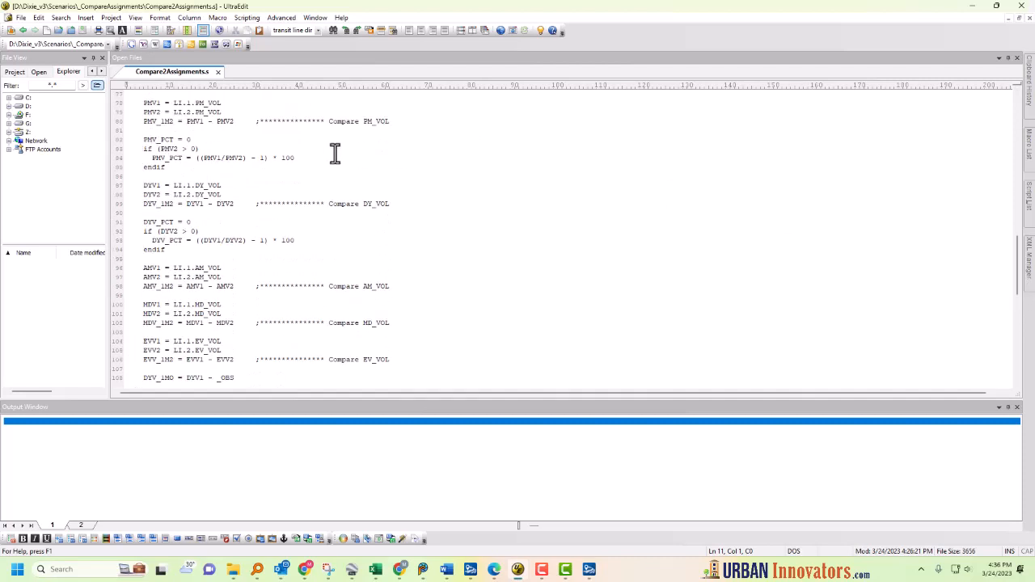
left_click(152, 177)
left_click(182, 203)
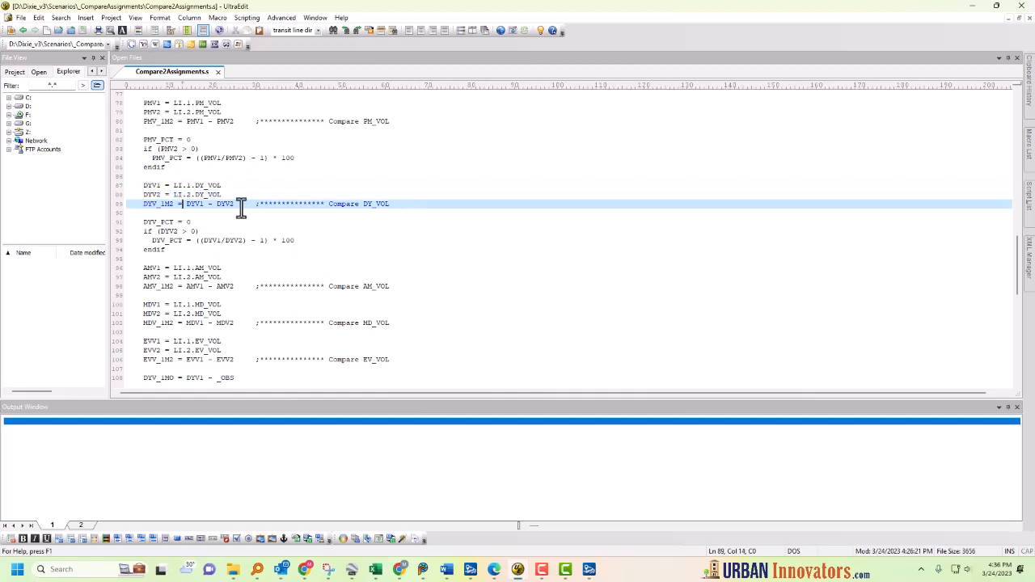
left_click(153, 214)
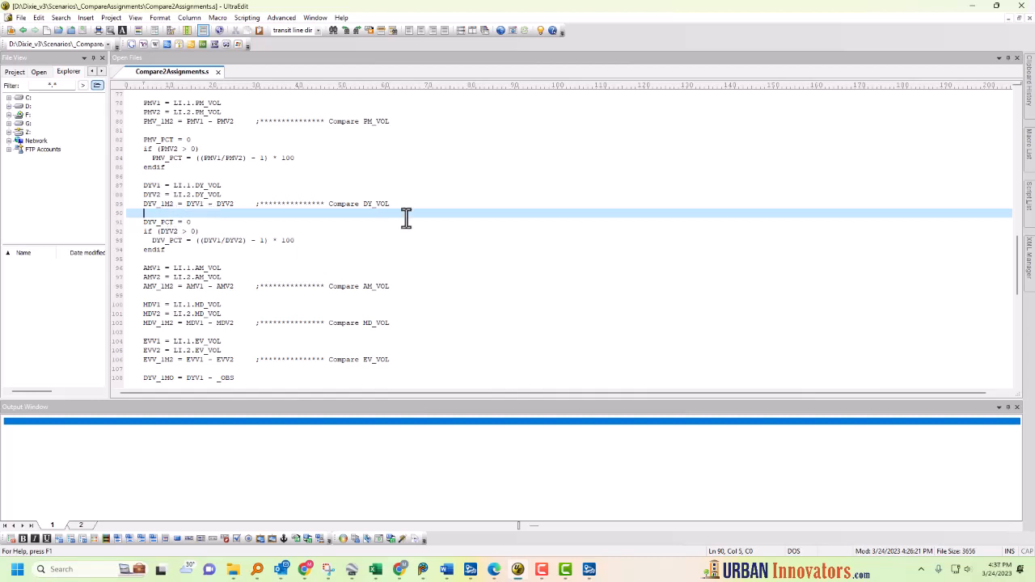
left_click_drag(413, 205, 47, 185)
key("ctrl+c")
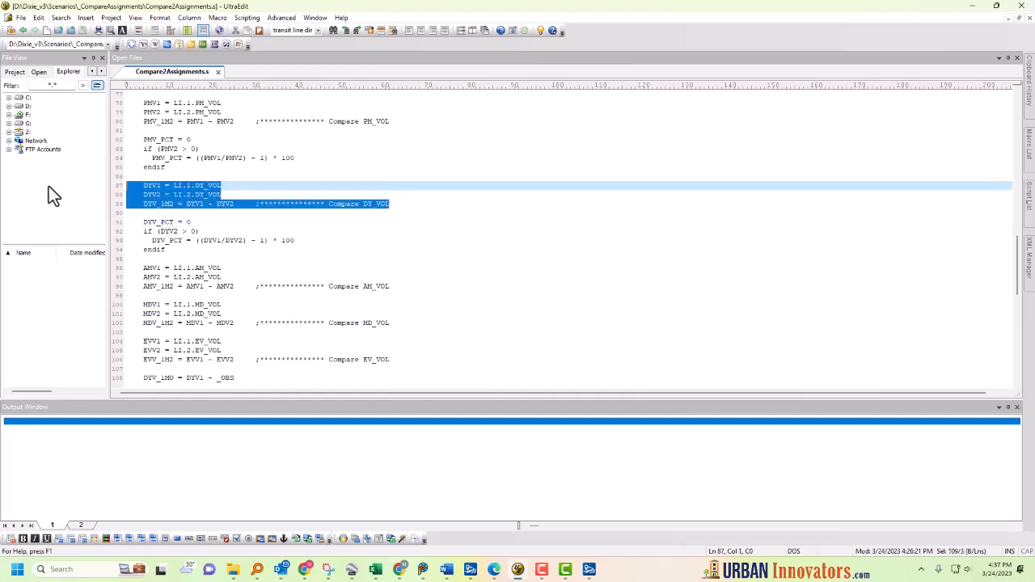
left_click(127, 213)
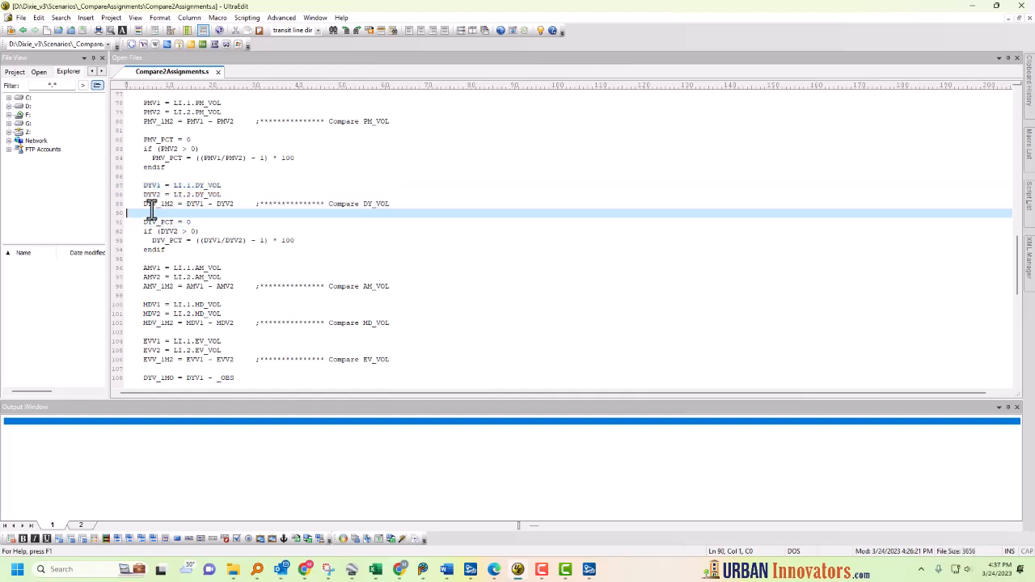
key("Return")
key("ctrl+v")
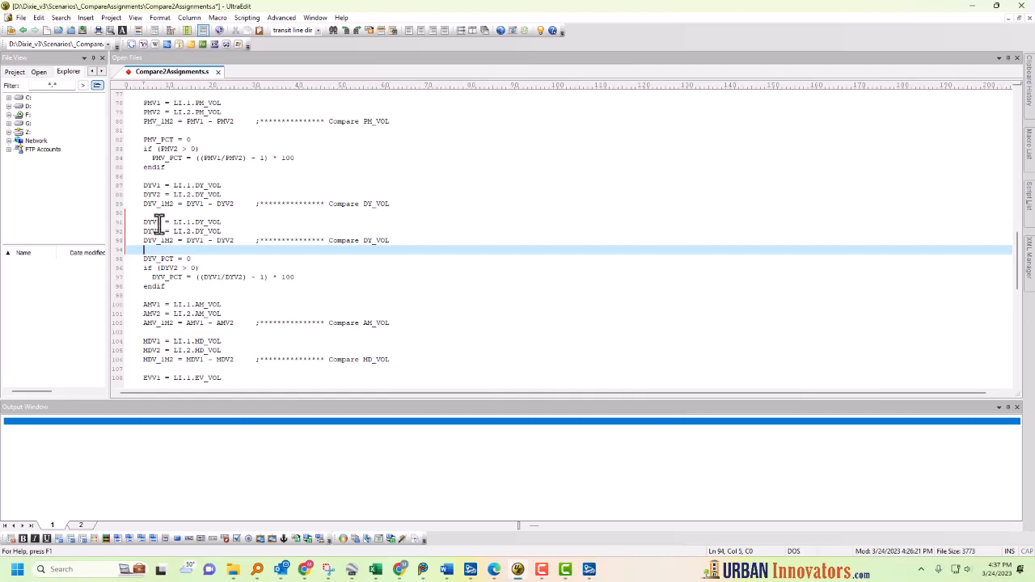
Step: Rename the duplicated variables to DYV1_1k and DYV2_1k
left_click(161, 222)
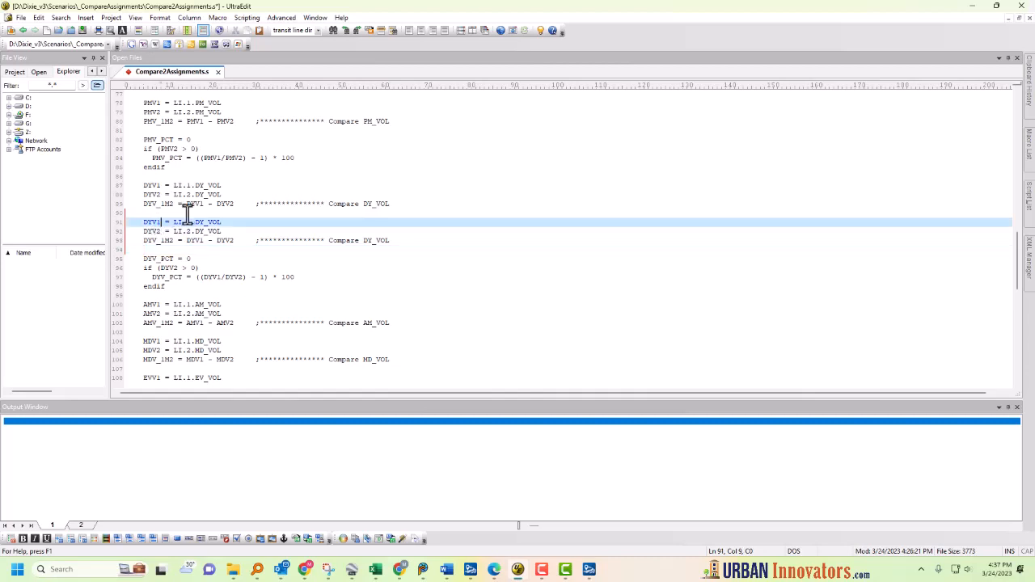
type("_1k")
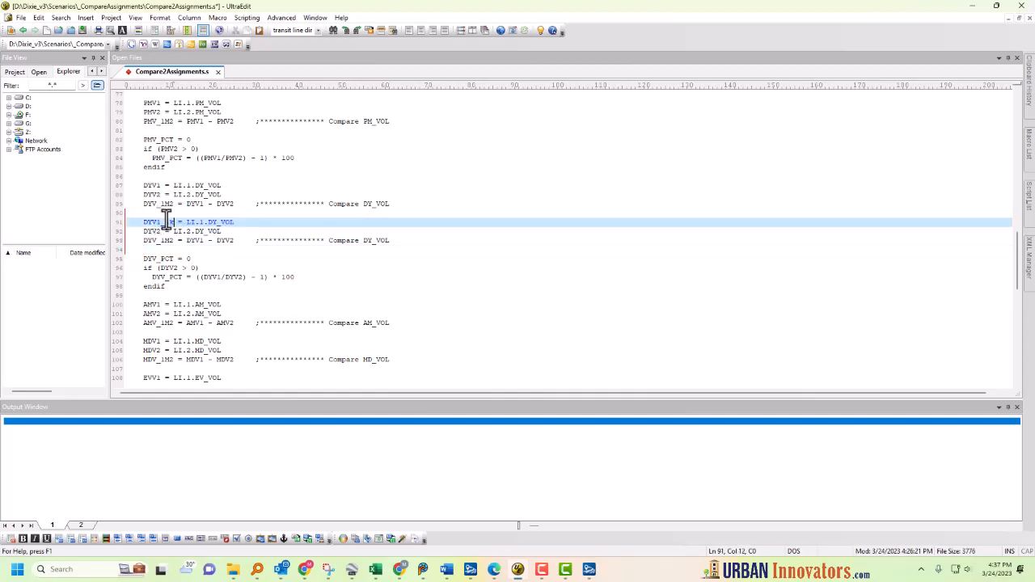
key("shift+Left")
key("shift+Left")
left_click(161, 232)
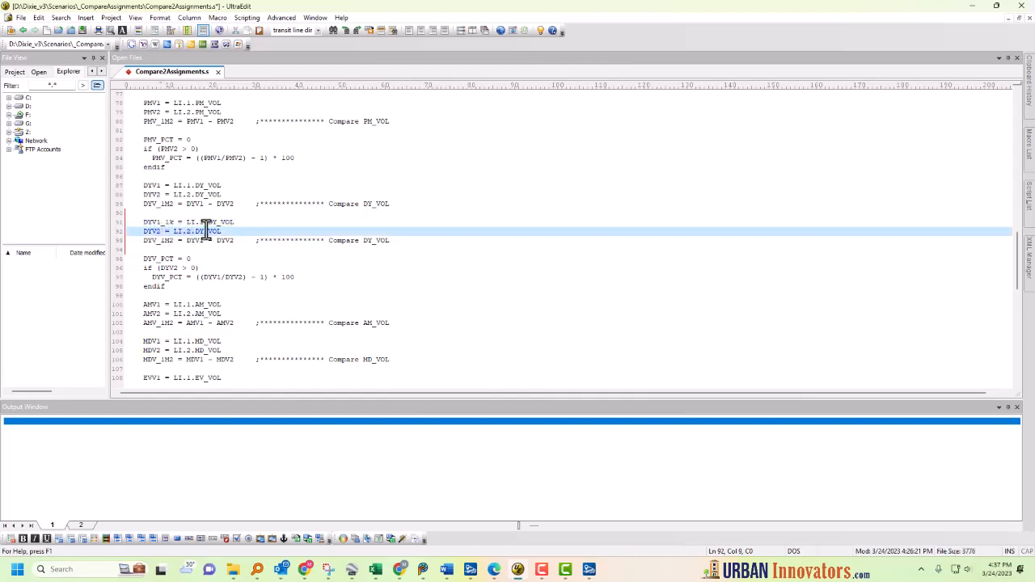
type("_1k")
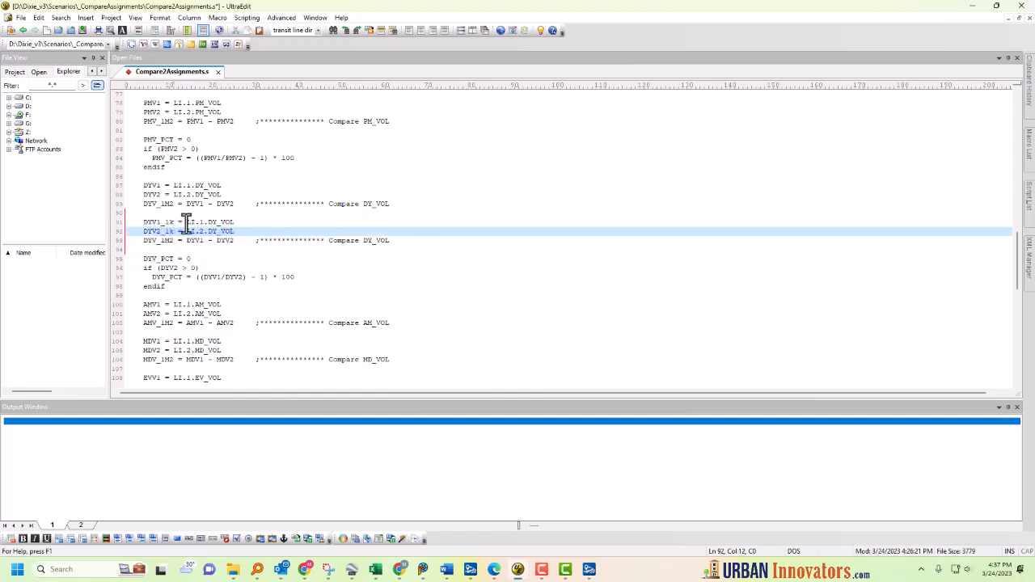
Step: Set DYV1_1k to round(DYV1/1000) and DYV2_1k to round(DYV2/1000)
double_click(149, 185)
key("ctrl+c")
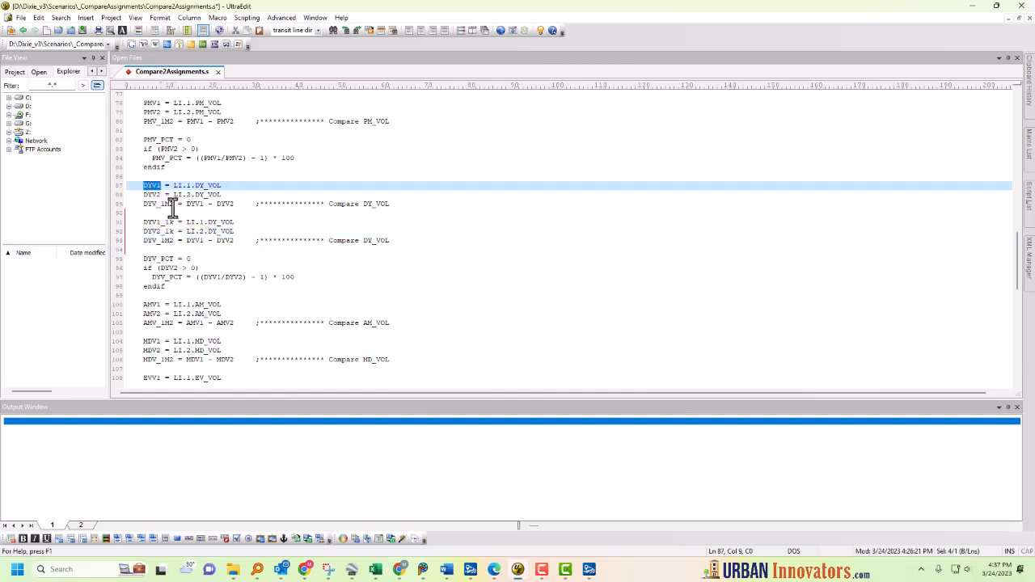
left_click_drag(186, 223, 231, 226)
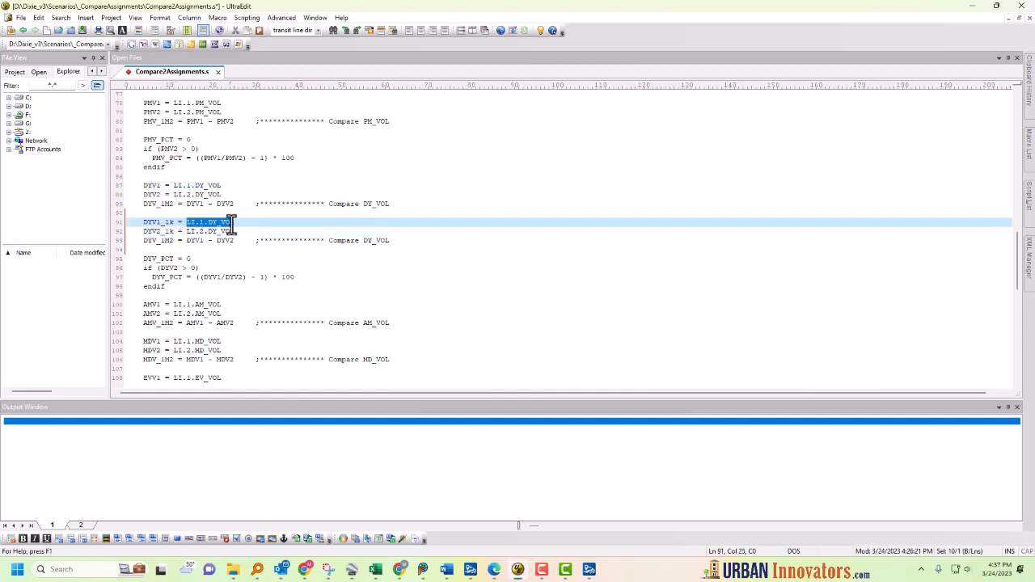
key("ctrl+v")
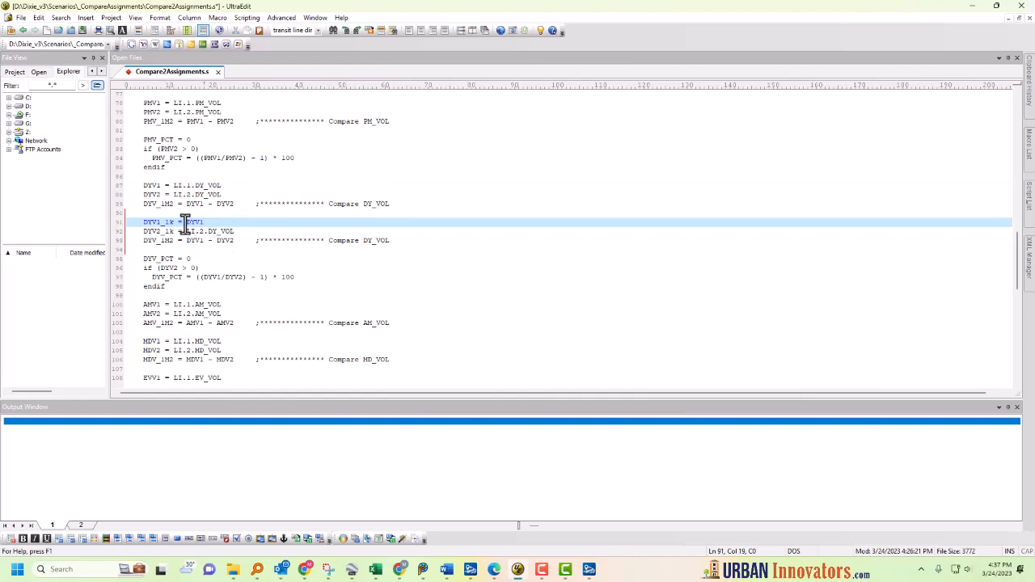
left_click(189, 221)
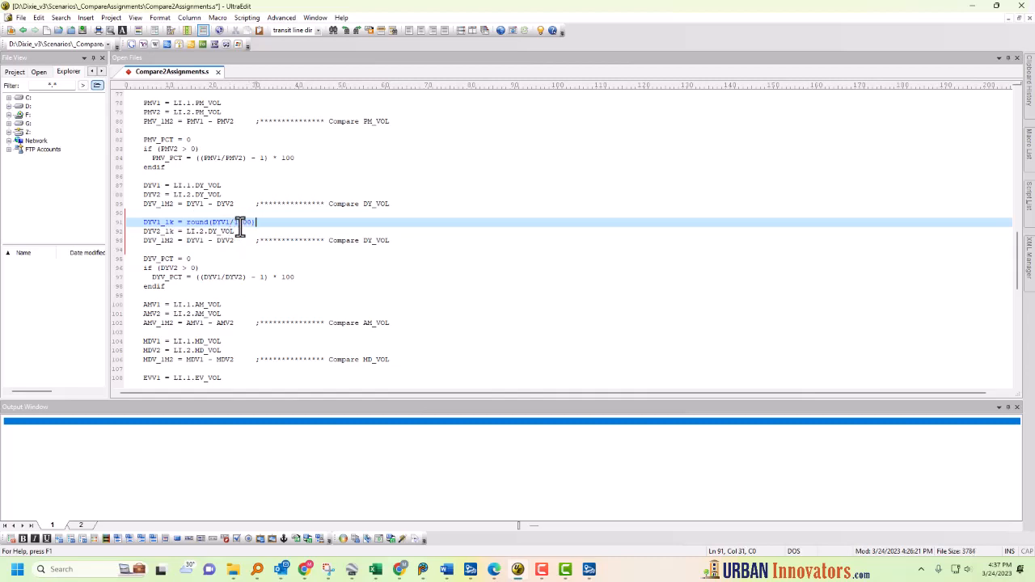
left_click_drag(280, 222, 187, 233)
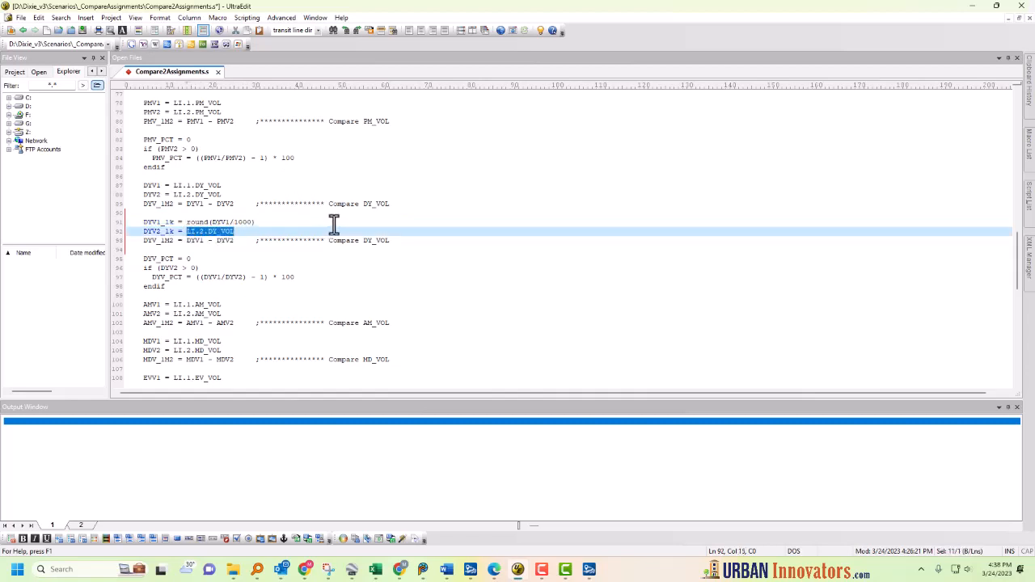
type("round(DYV1/1000)")
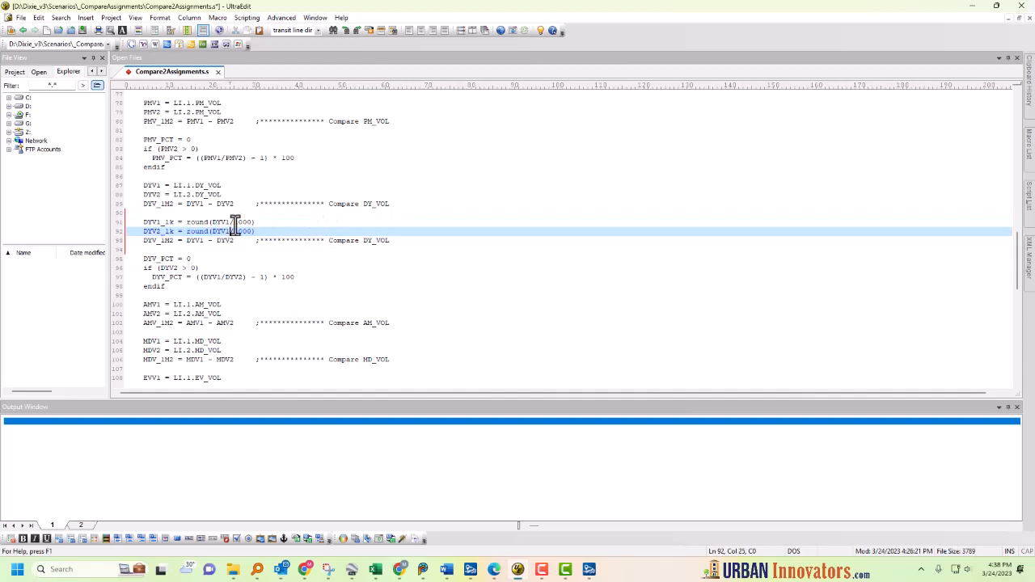
Step: Rename the duplicated difference to DYV_1k_1M2 and compute it as DYV1_1k - DYV2_1k
triple_click(314, 240)
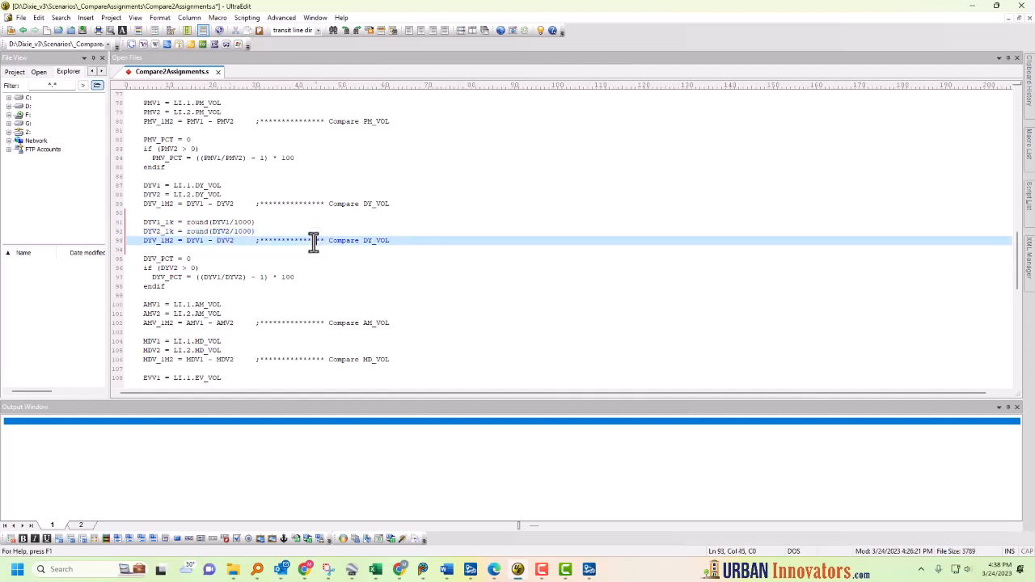
left_click(173, 241)
type("_1k")
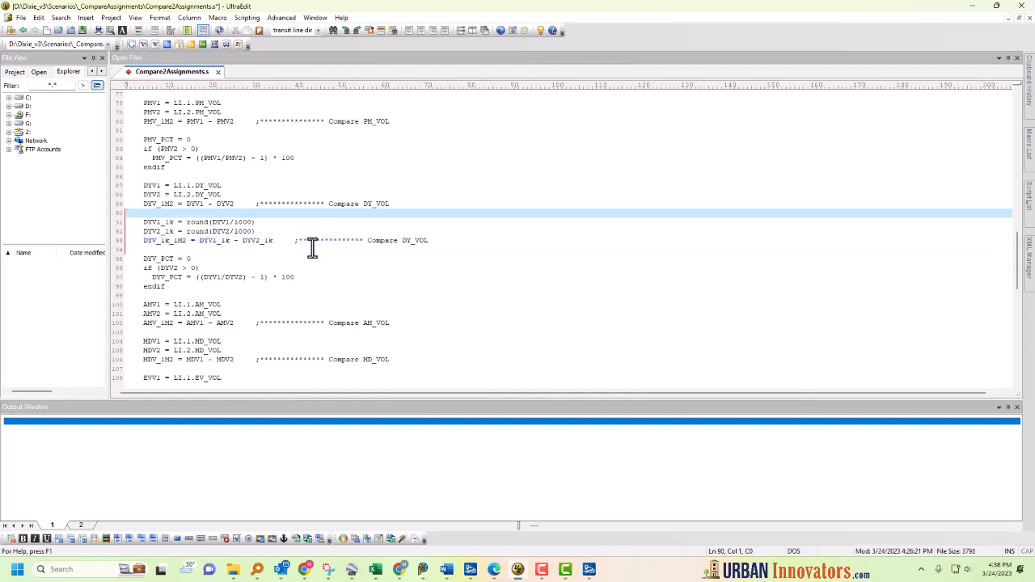
left_click(199, 240)
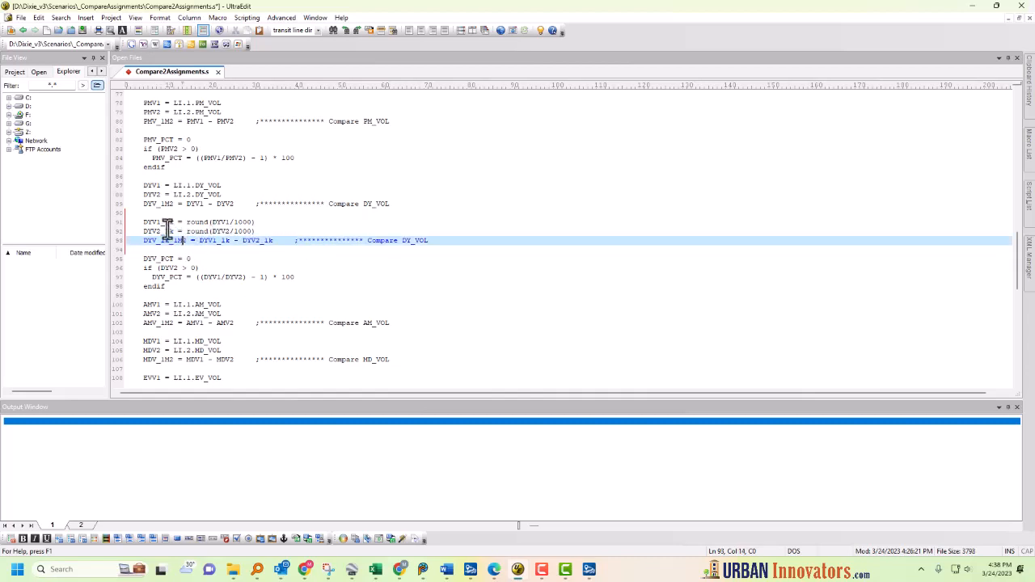
double_click(158, 222)
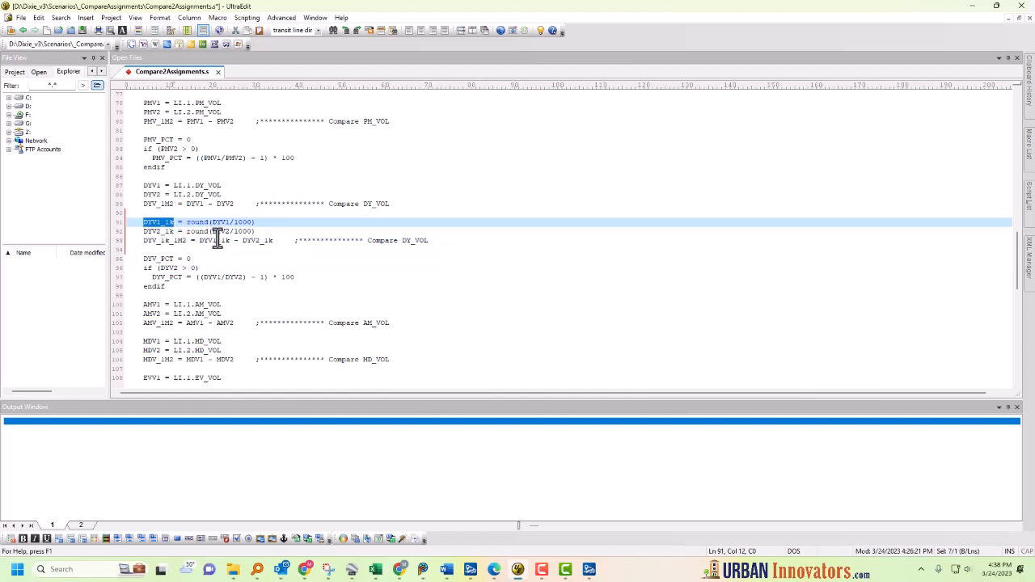
left_click(166, 288)
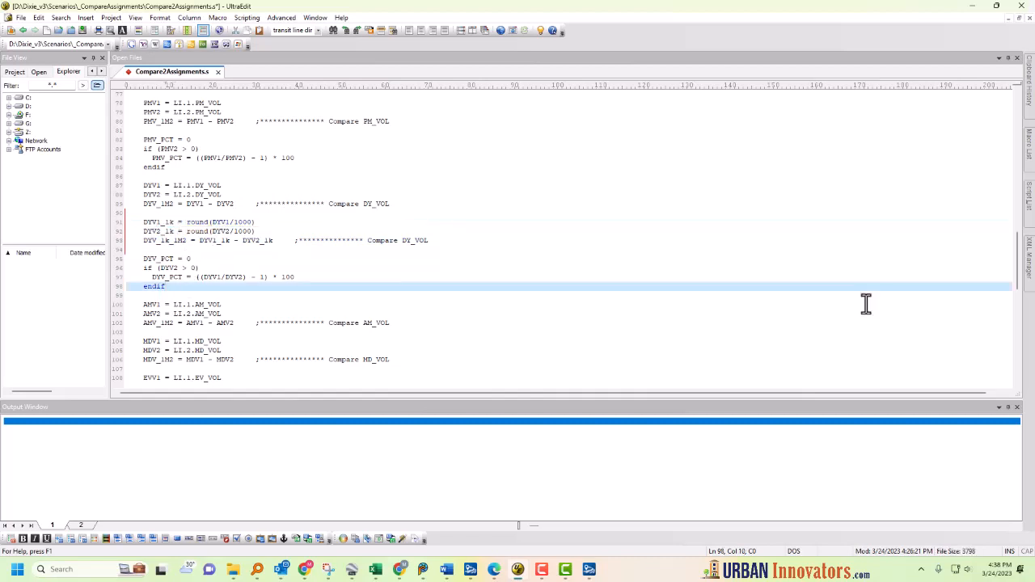
Step: Duplicate the DYV1, DYV2, DYV_1M2 entries in the compared network's output field list and rename the first copy DYV1_1k
left_click_drag(1024, 267, 1017, 173)
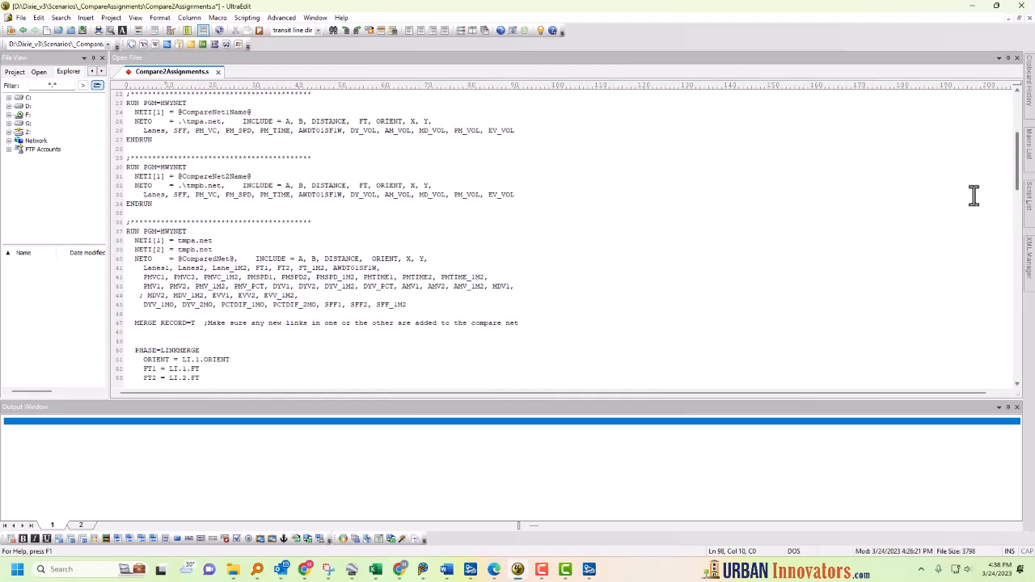
left_click(276, 258)
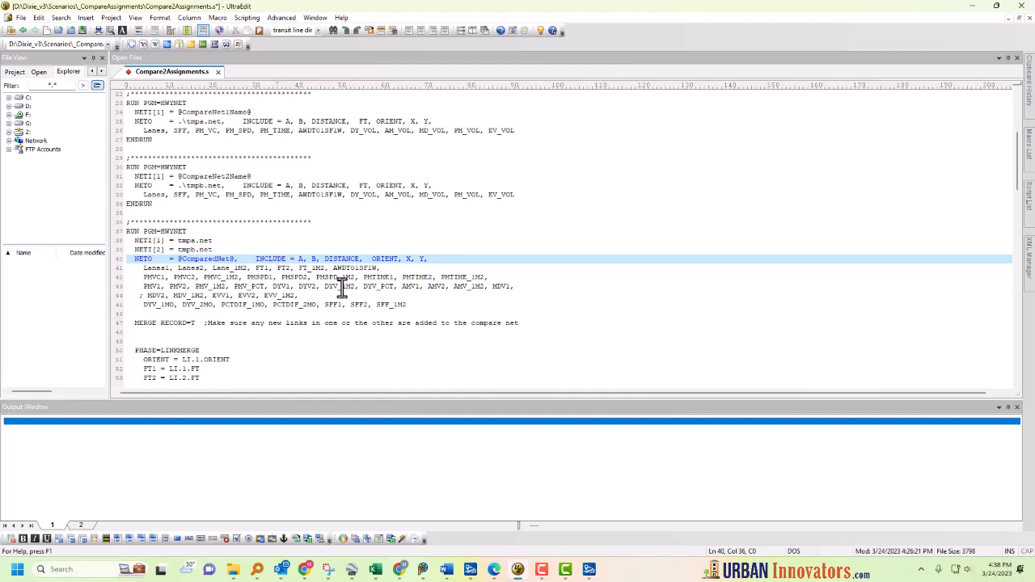
left_click(304, 287)
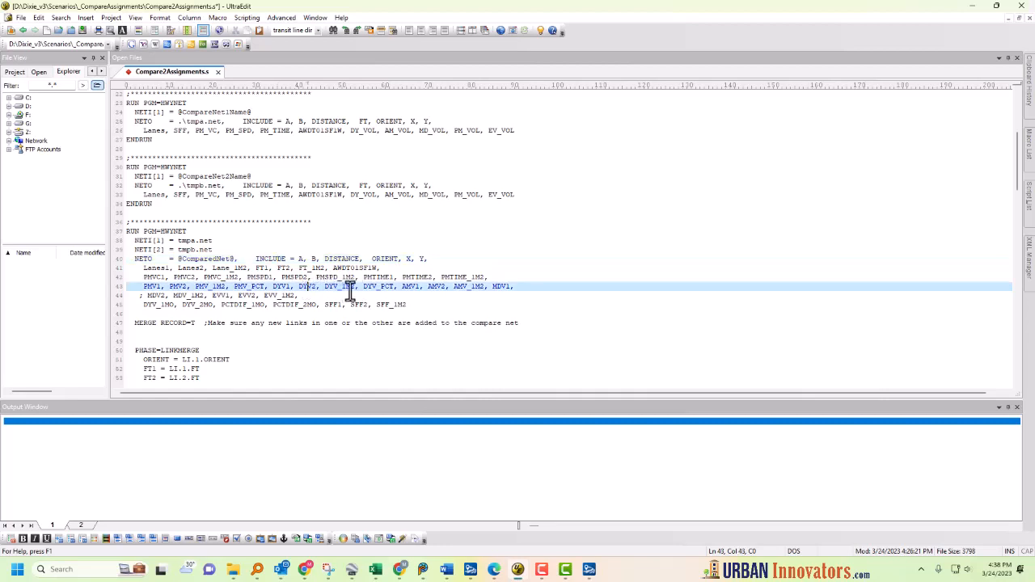
left_click(358, 288)
left_click_drag(362, 289, 270, 288)
key("ctrl+c")
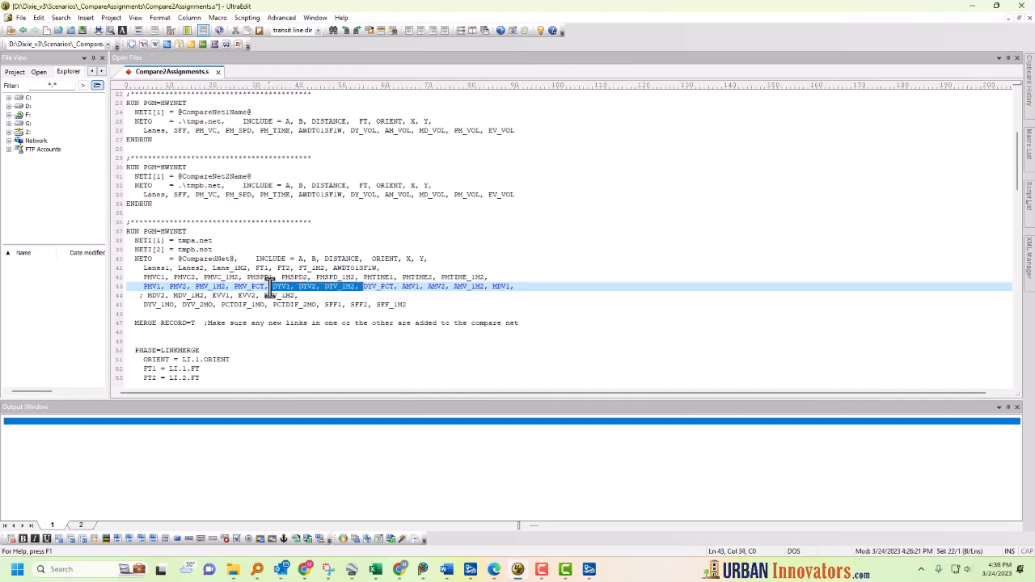
left_click(363, 289)
key("ctrl+v")
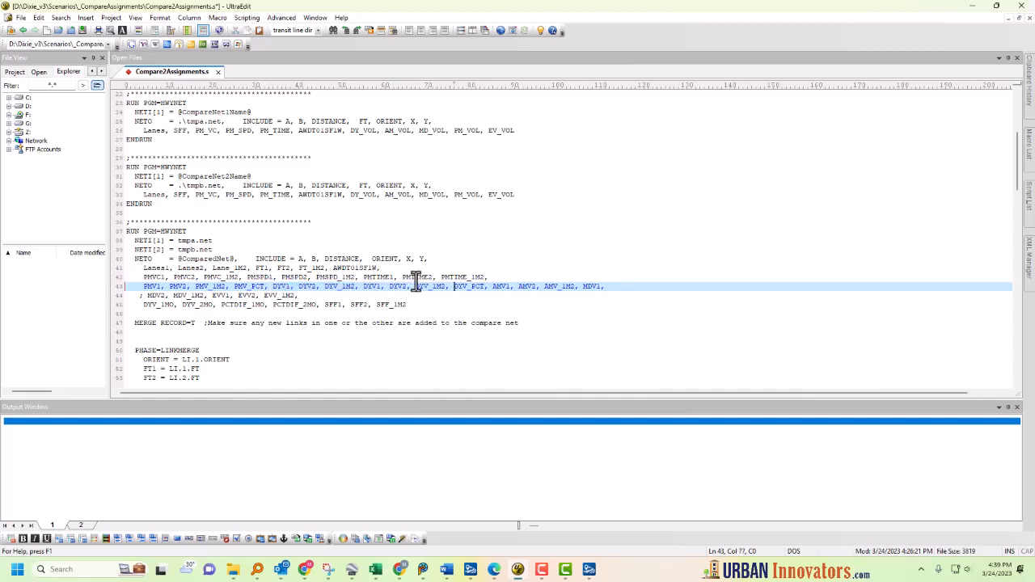
left_click(379, 288)
type("_1k")
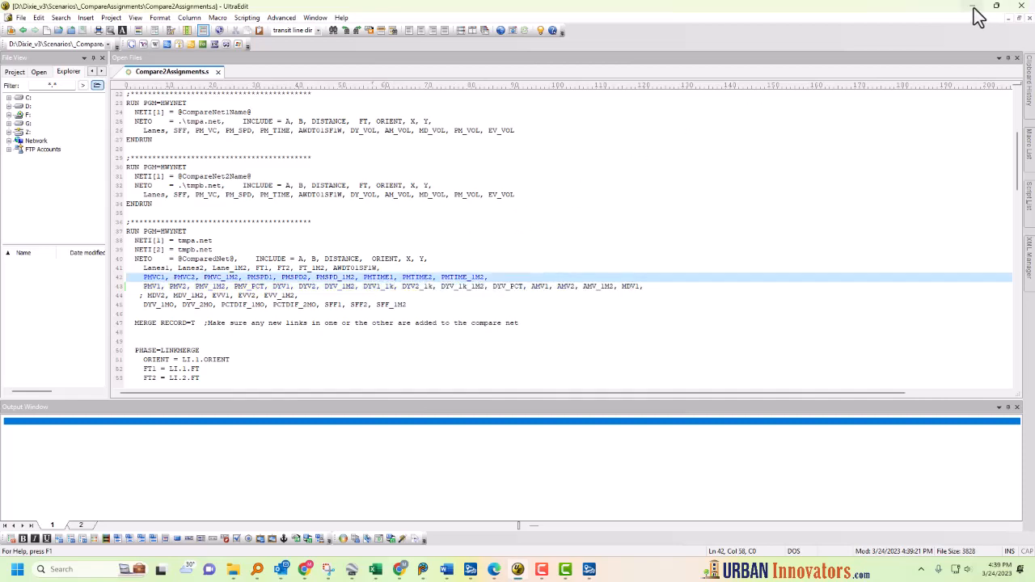
Step: Switch to CUBE and save the project display settings as Default.VPR in the _CompareAssignments folder
left_click(974, 8)
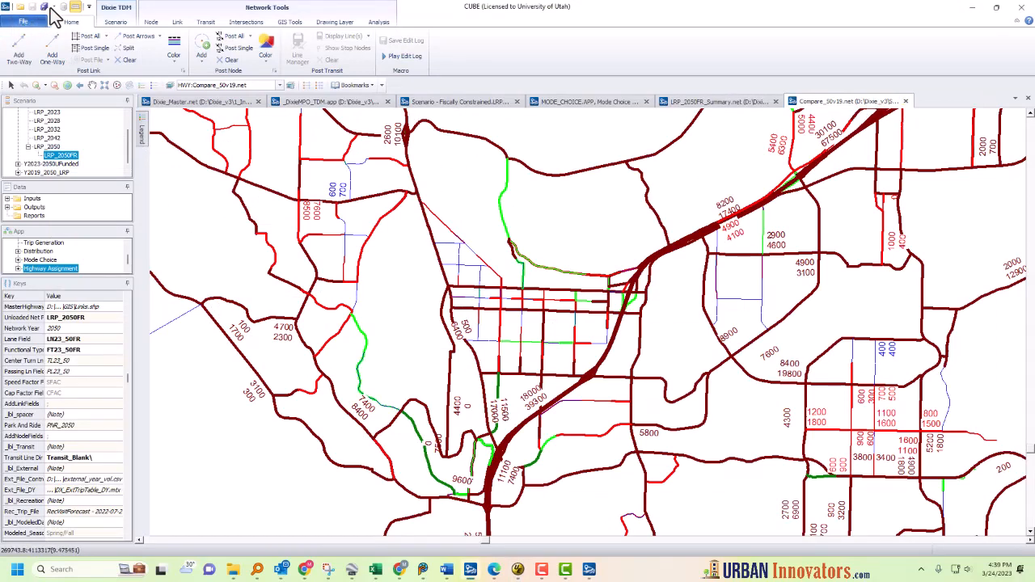
left_click(23, 21)
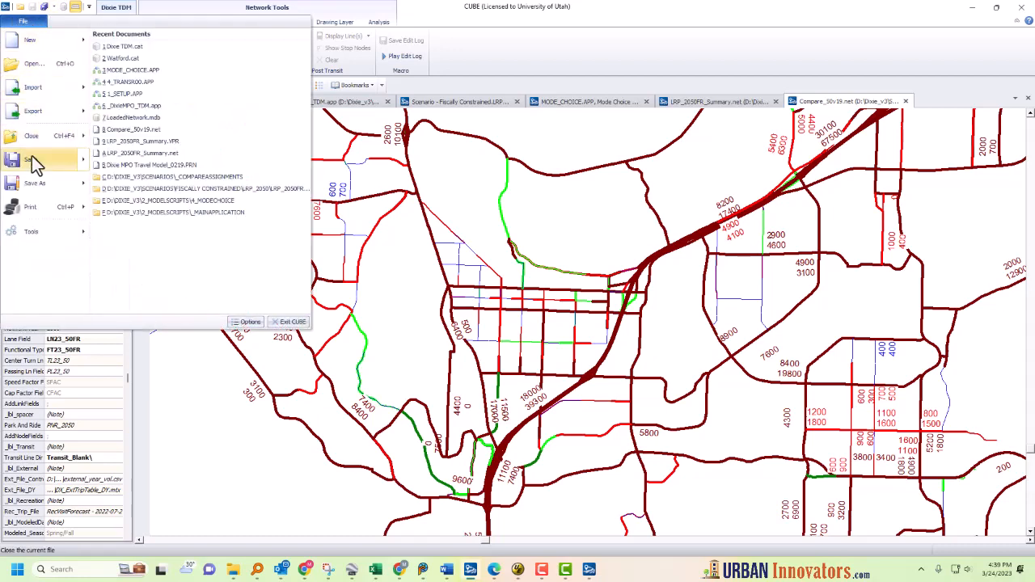
mouse_move(58, 182)
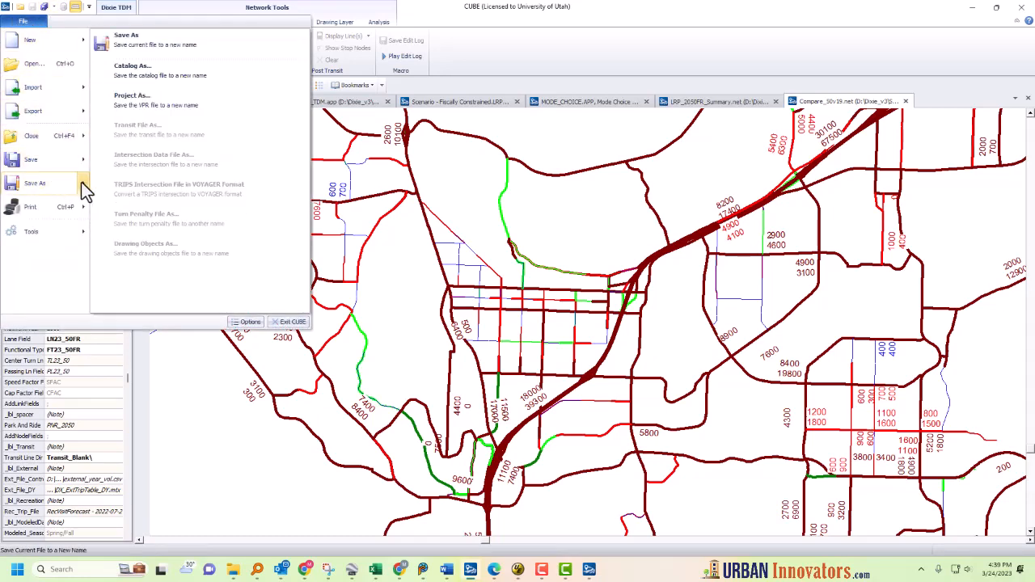
left_click(144, 101)
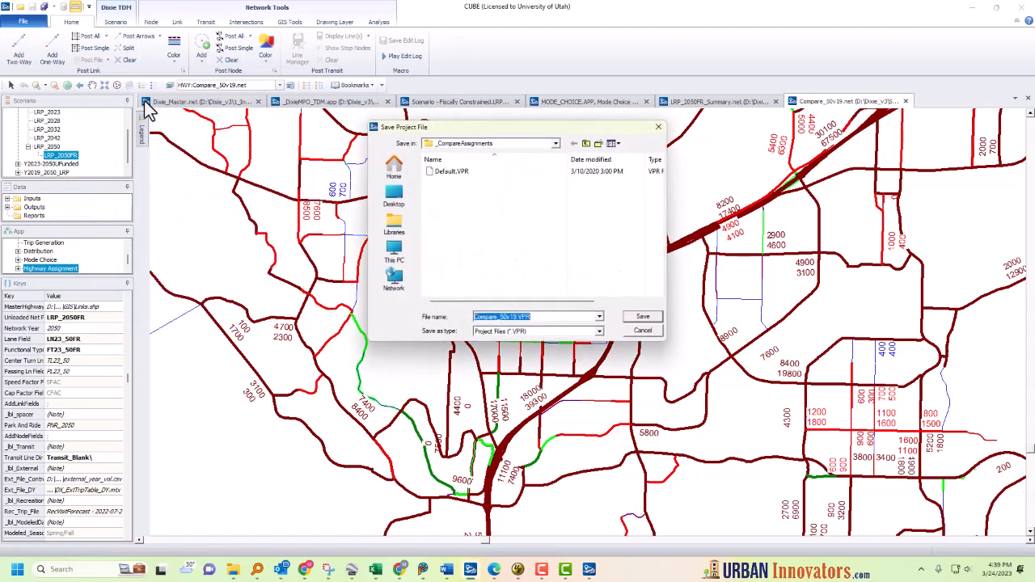
left_click(449, 173)
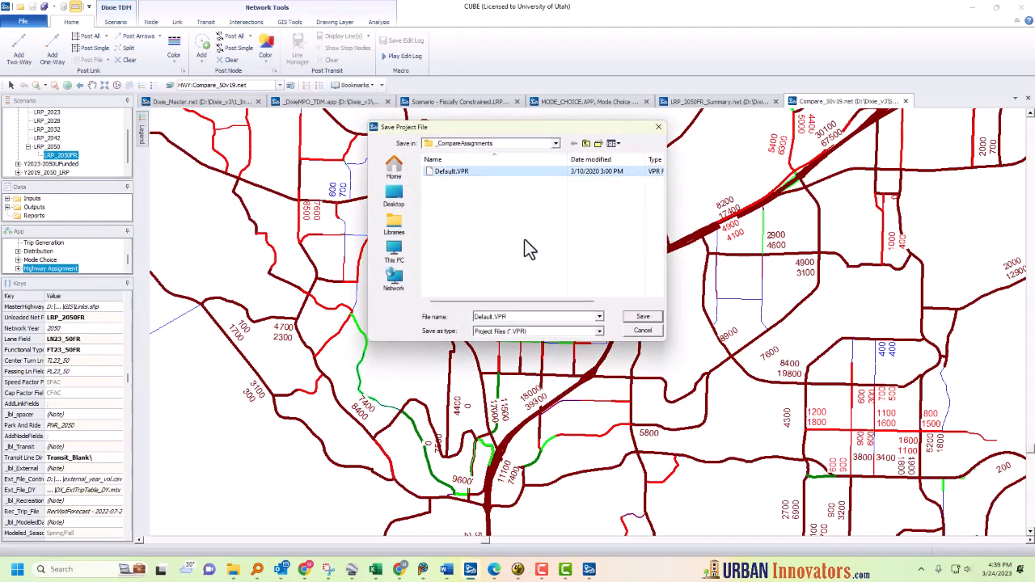
left_click(643, 317)
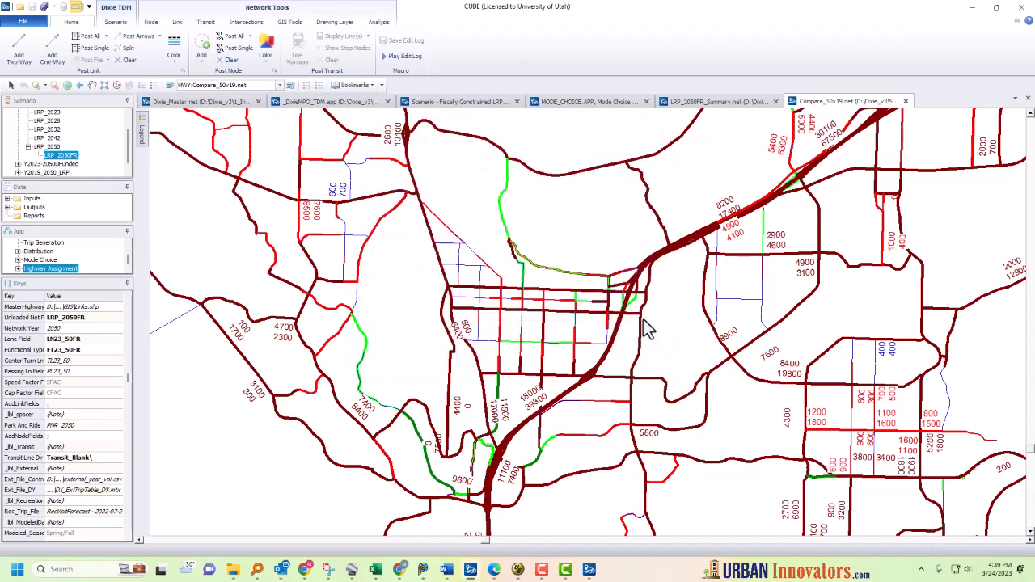
Step: Enable all default project file options, including distance scale and layer file names, and confirm
left_click(466, 311)
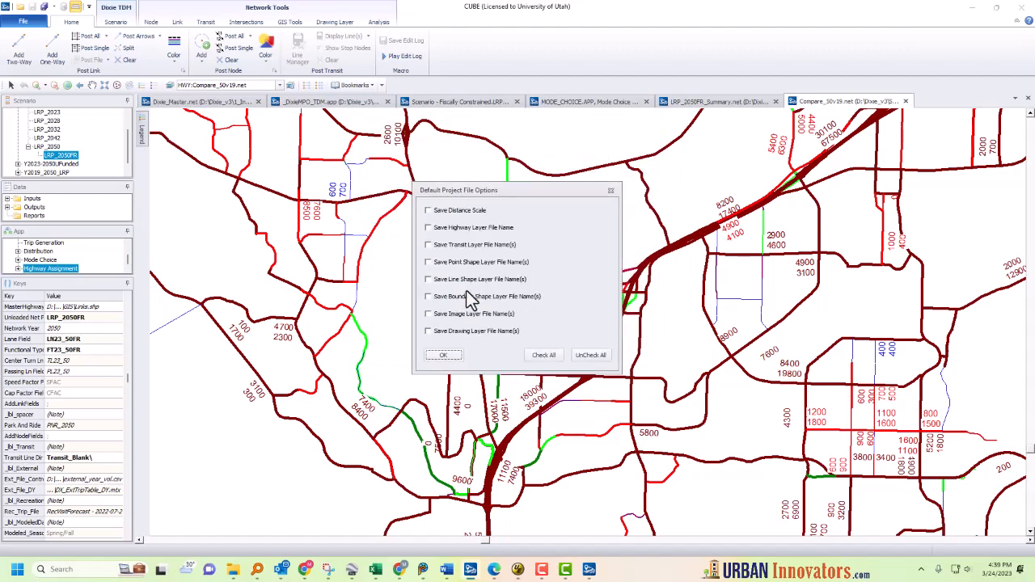
left_click(542, 355)
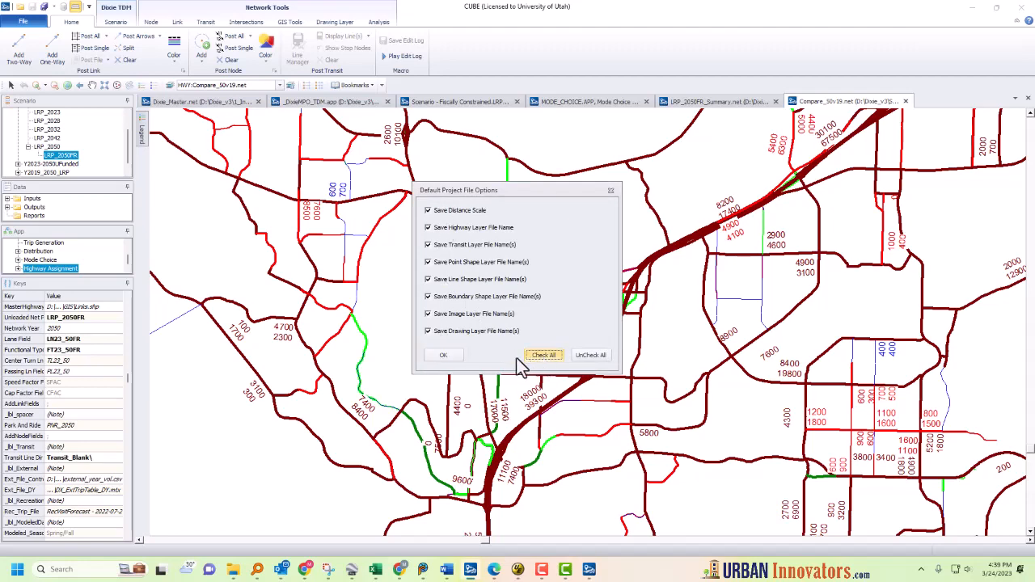
left_click(444, 356)
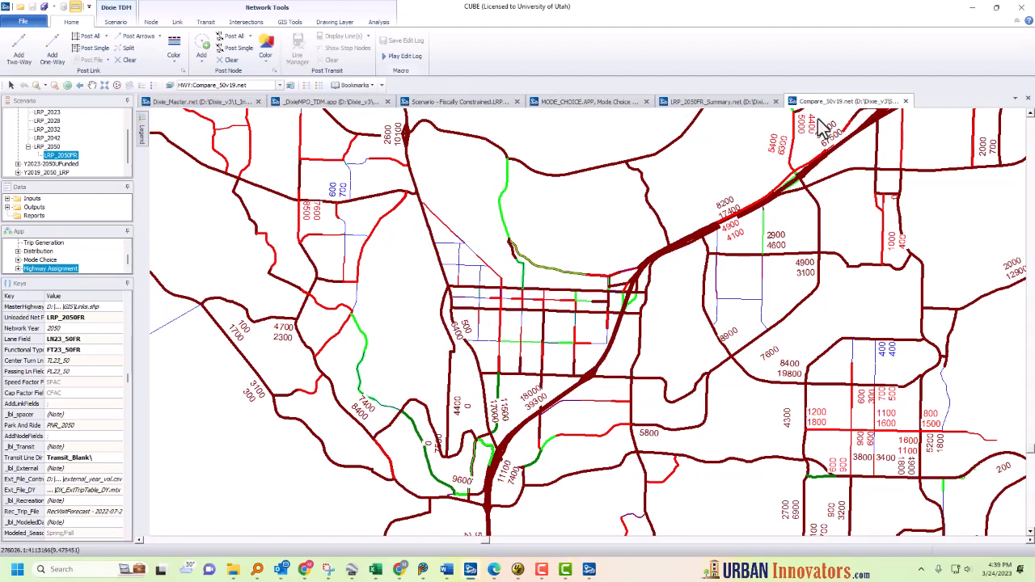
Step: Close the comparison network view and open the Default.VPR display settings file in the text editor
left_click(905, 101)
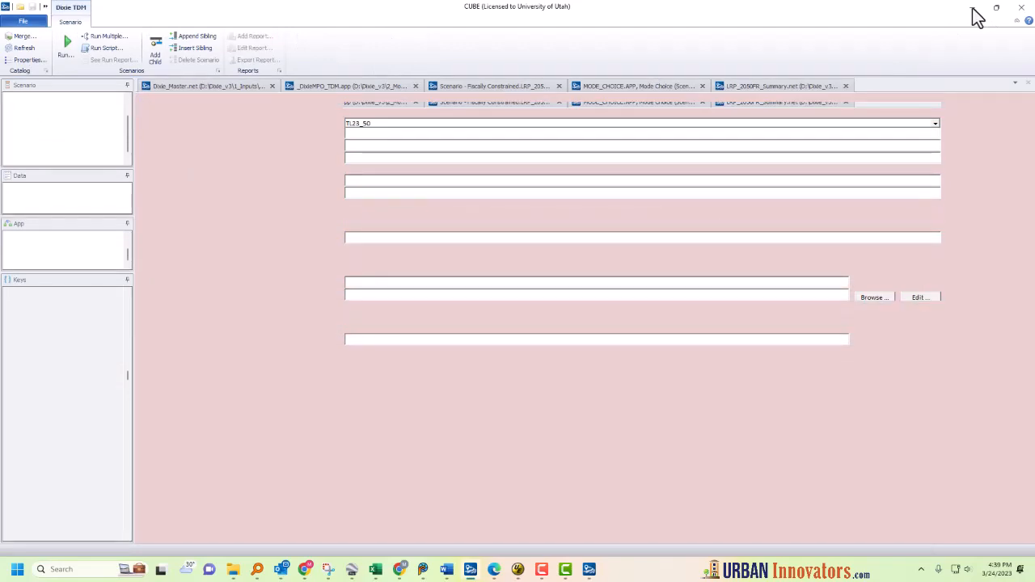
left_click(974, 8)
left_click(470, 389)
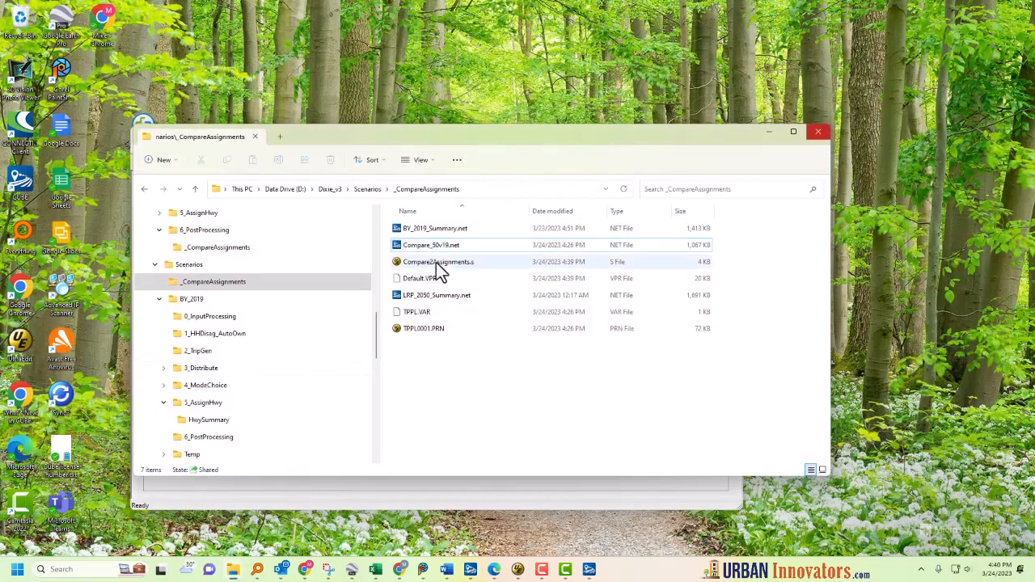
right_click(456, 267)
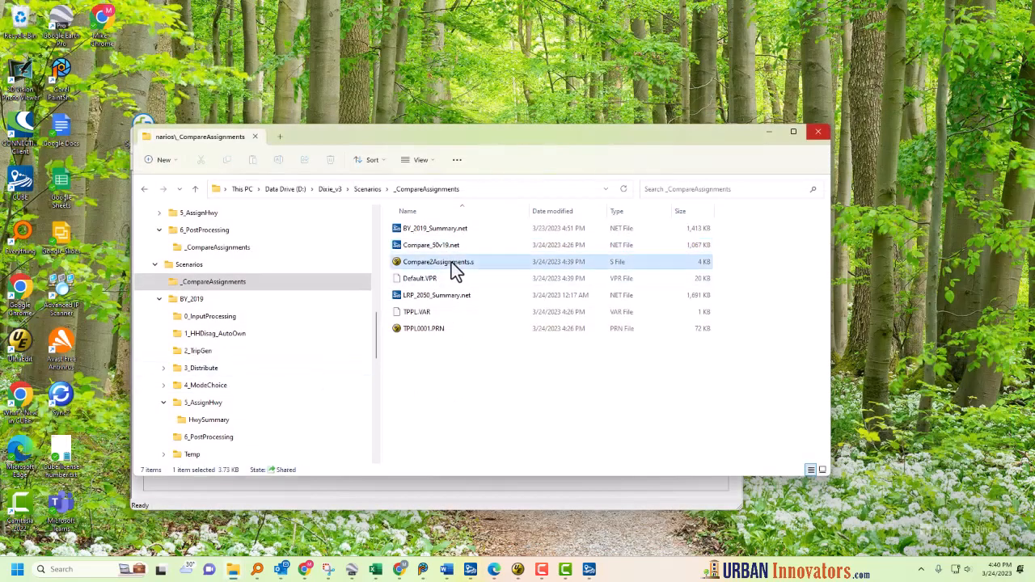
mouse_move(485, 315)
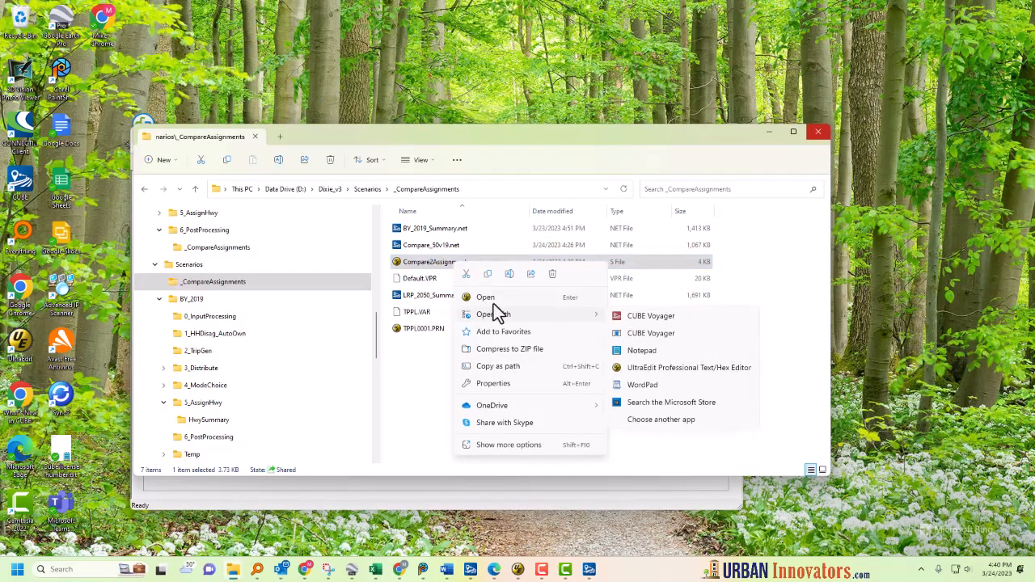
left_click(650, 316)
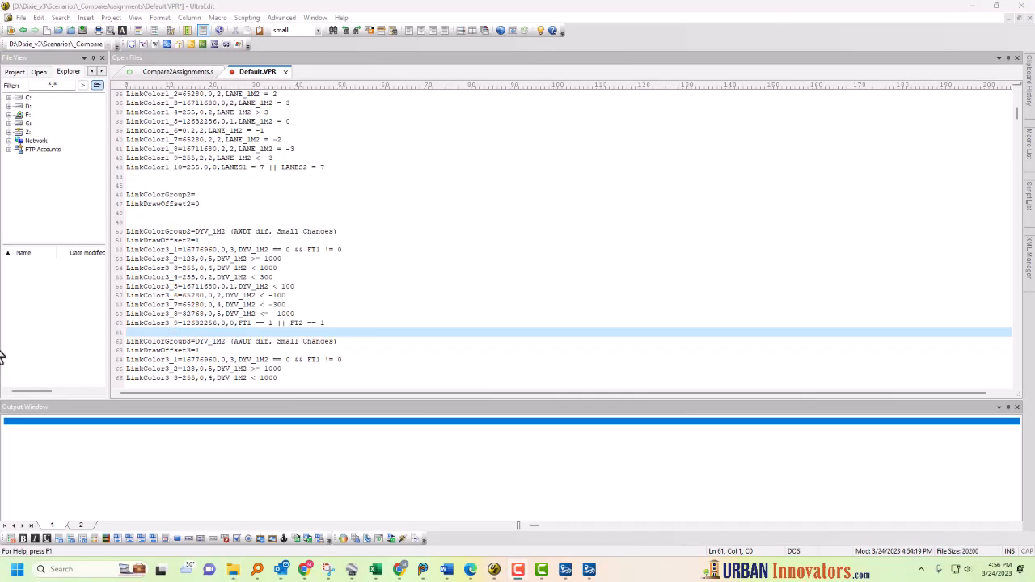
Step: Insert a blank line before the LinkColorGroup4 PMV_1M2 block
double_click(191, 350)
scroll(193, 346, "down", 4)
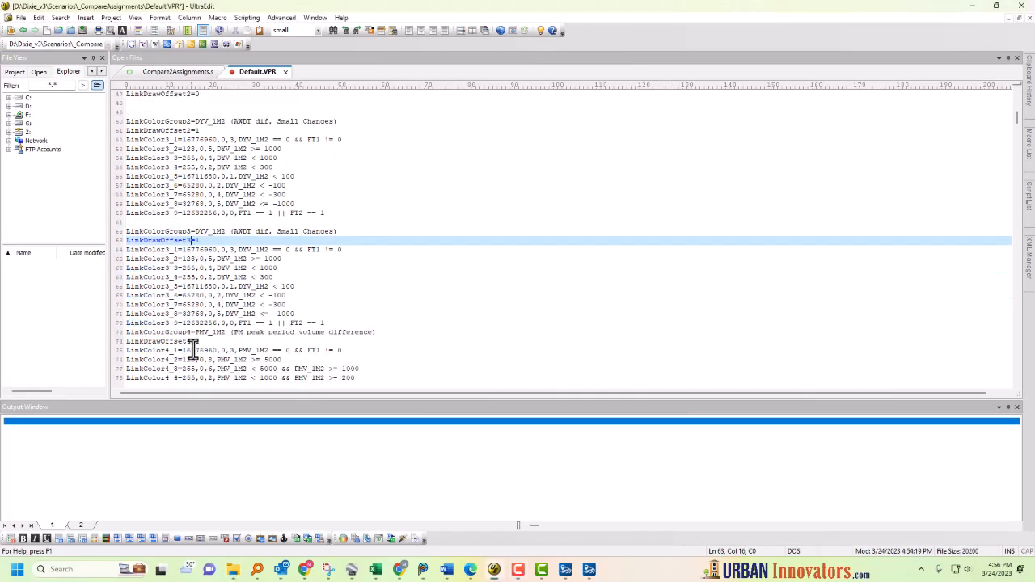
left_click(348, 324)
key("Return")
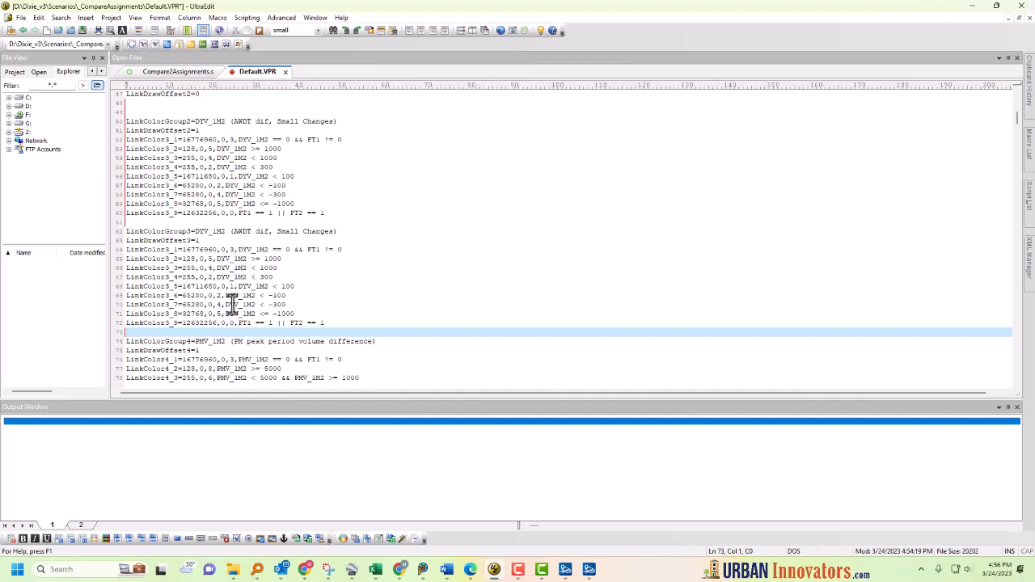
Step: In the first DYV_1M2 color group's nine LinkColor lines, replace Color3 with Color2 within the selected text only
left_click(232, 224)
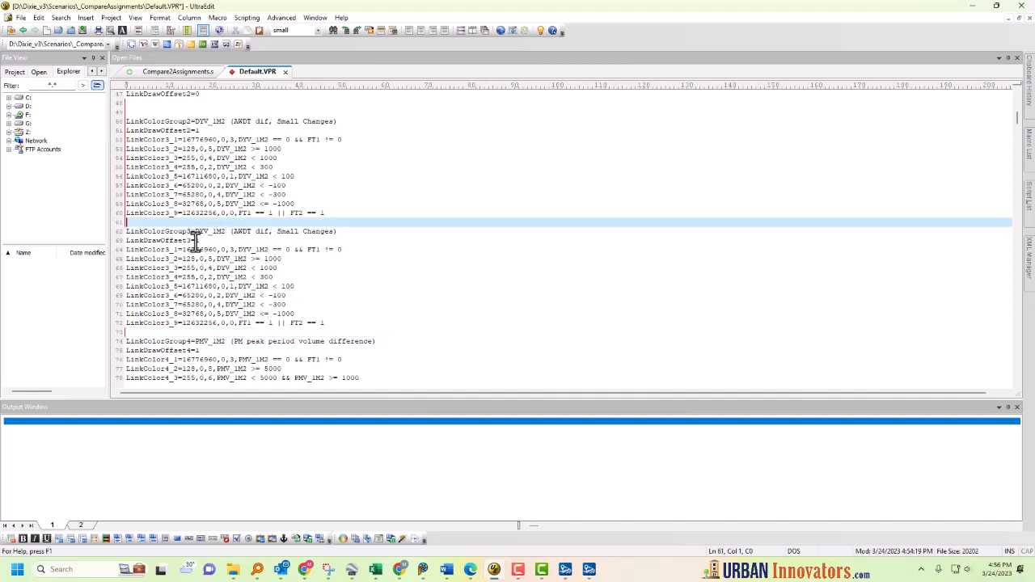
left_click(212, 208)
scroll(219, 209, "up", 2)
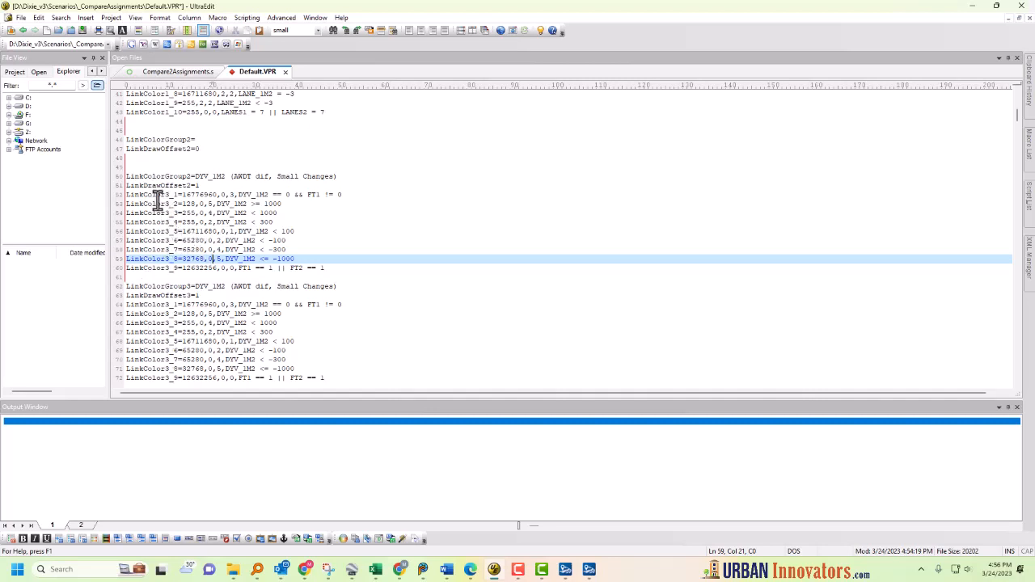
left_click(168, 196)
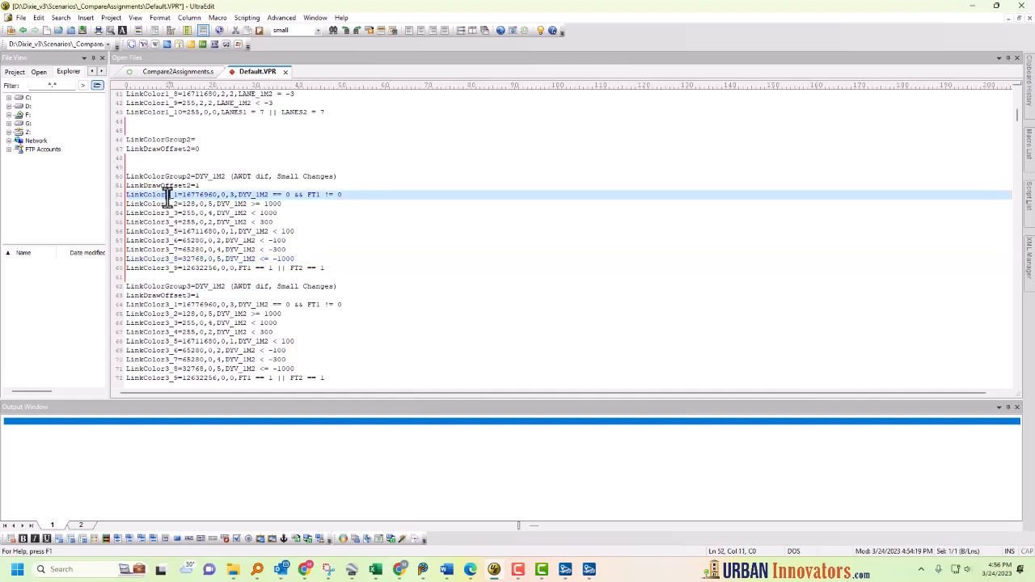
left_click_drag(168, 195, 121, 194)
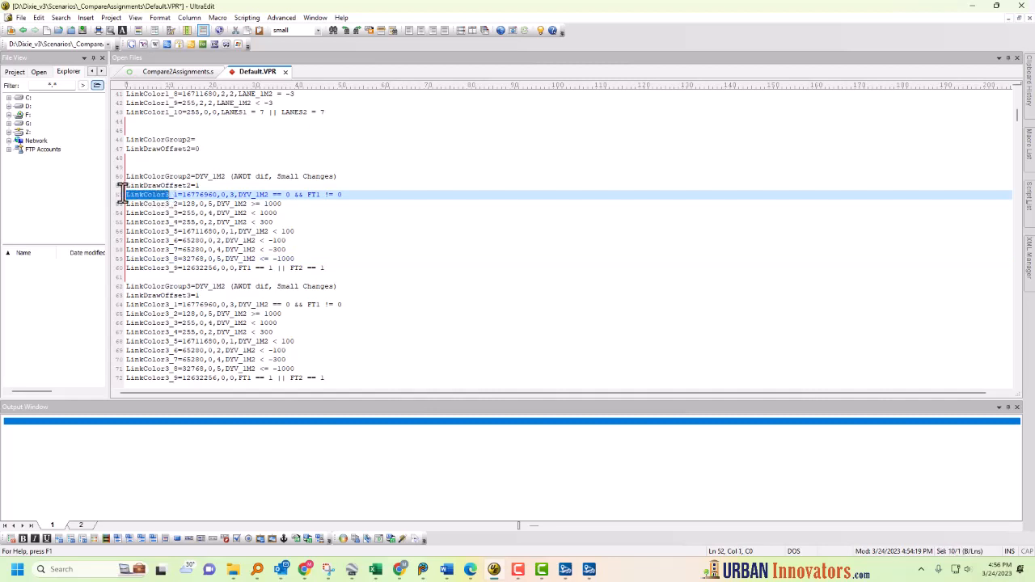
left_click(191, 269)
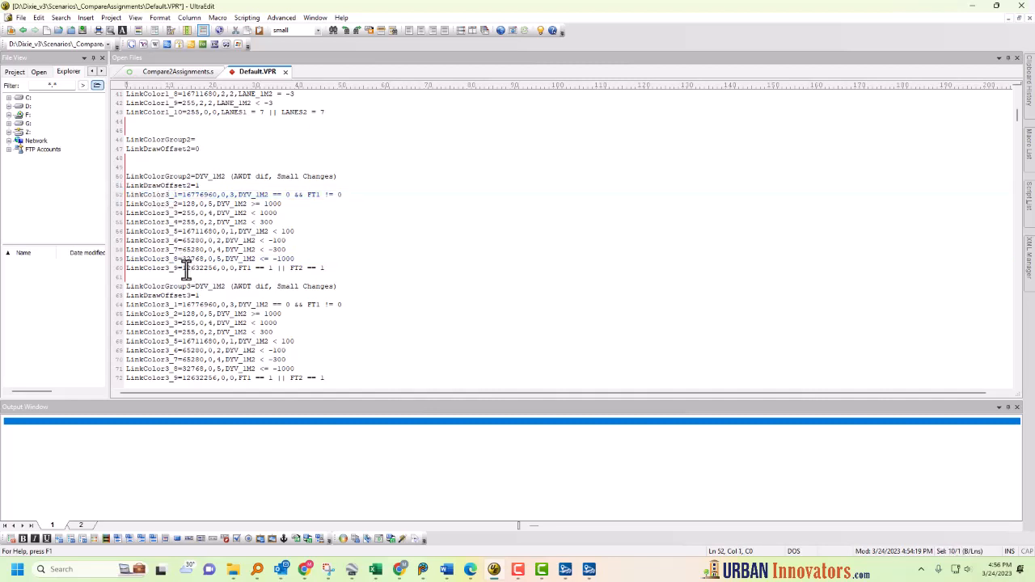
left_click_drag(340, 269, 119, 194)
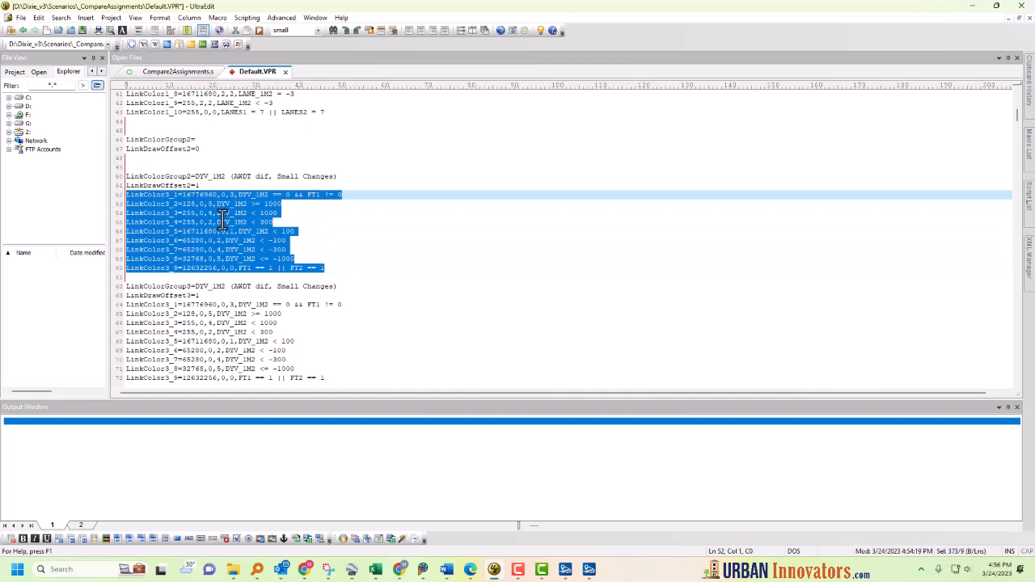
key("ctrl+r")
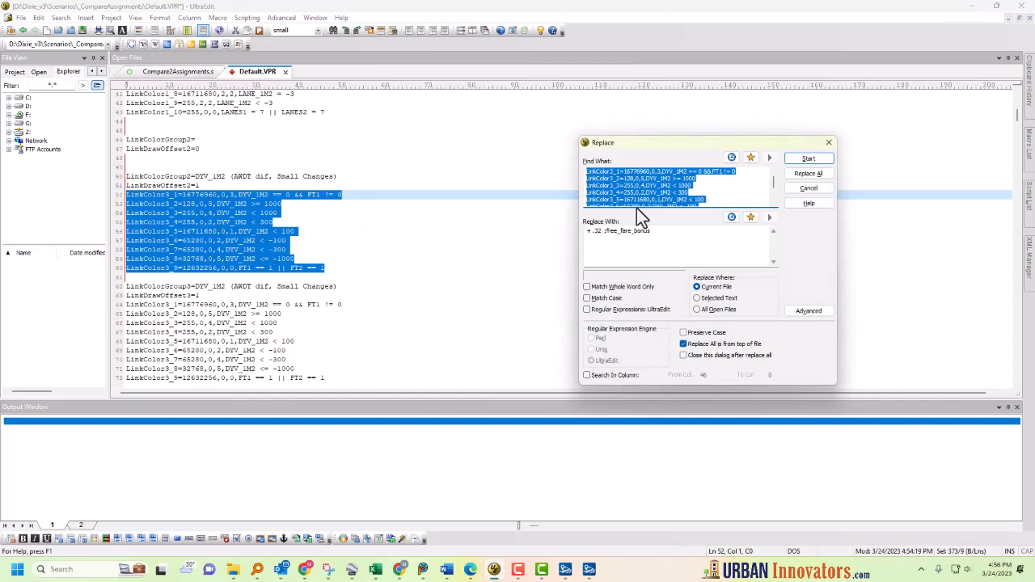
type("Color")
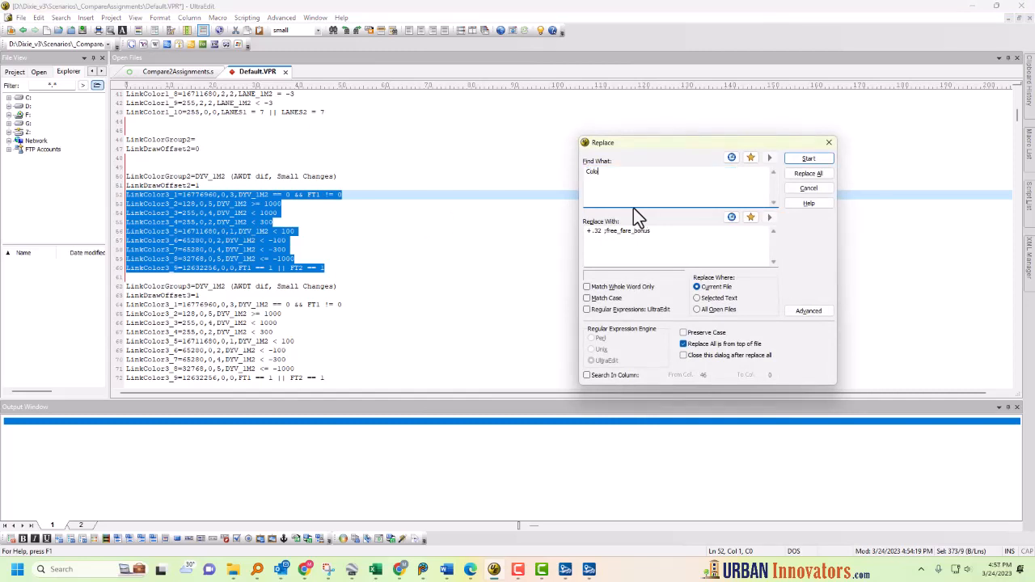
type("3")
key("Tab")
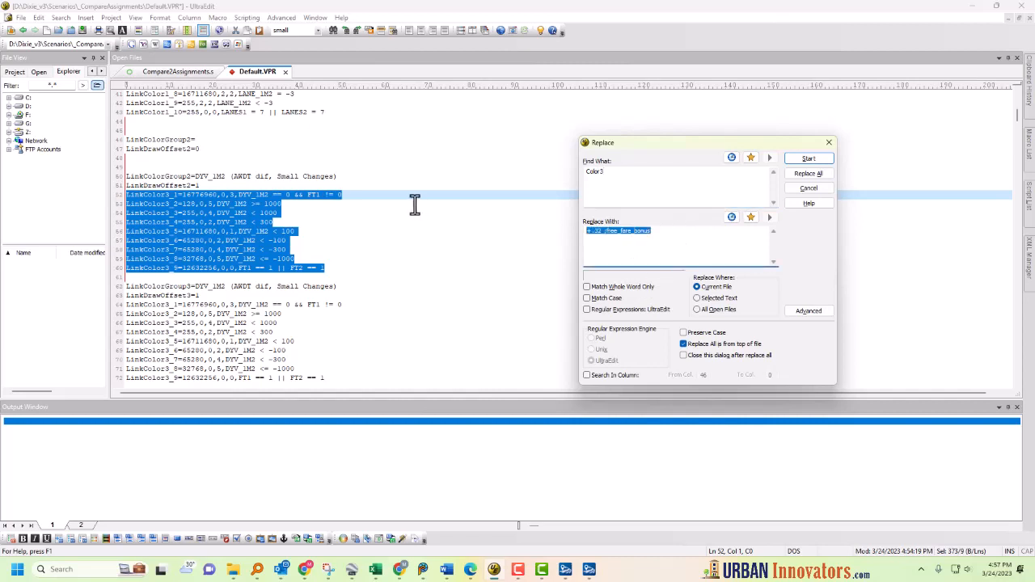
type("Color2")
left_click(697, 298)
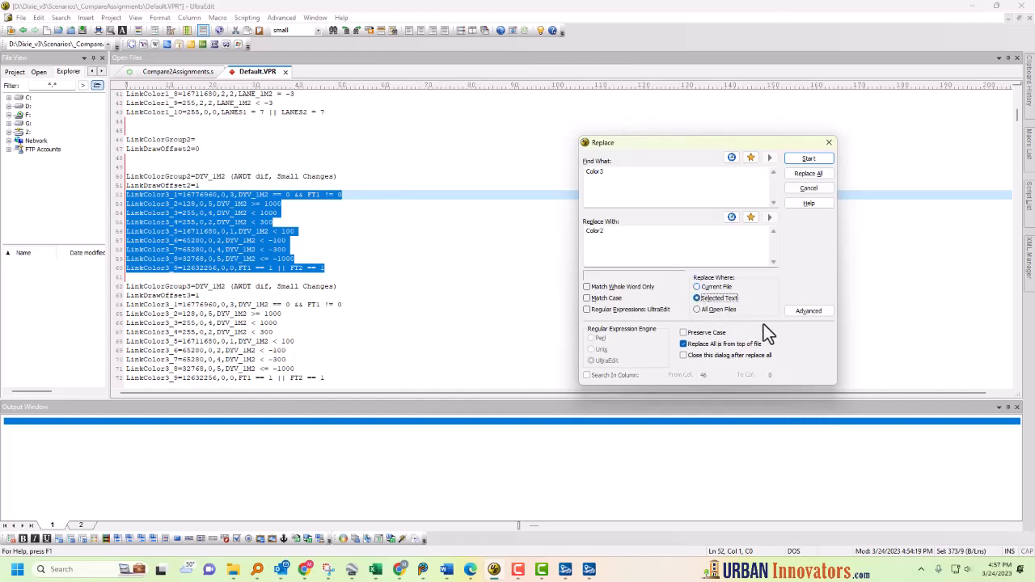
left_click(804, 175)
left_click(805, 175)
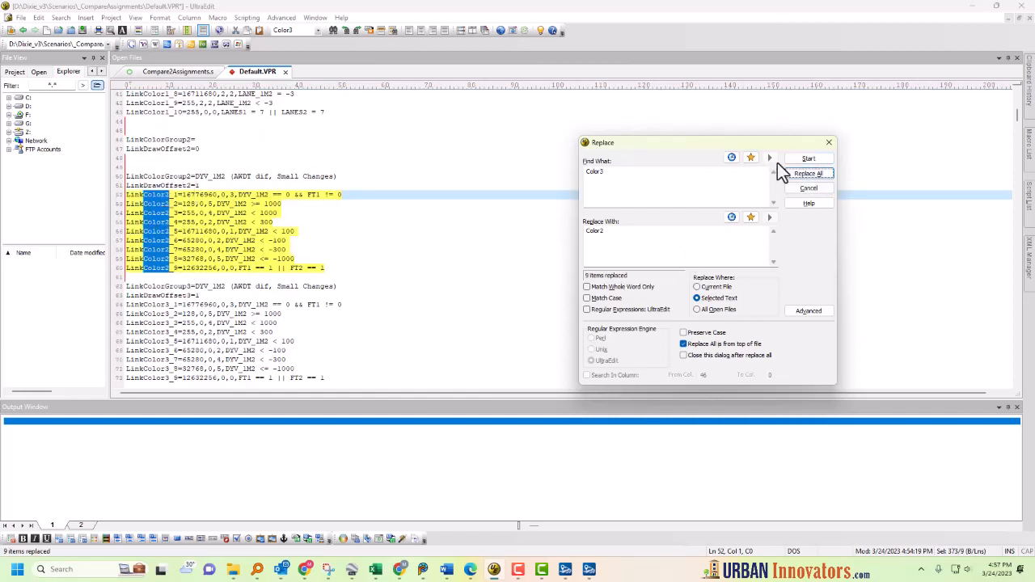
left_click(829, 143)
Step: Rename the first DYV_1M2 color group's description to AWDT dif, Big Changes
left_click(185, 222)
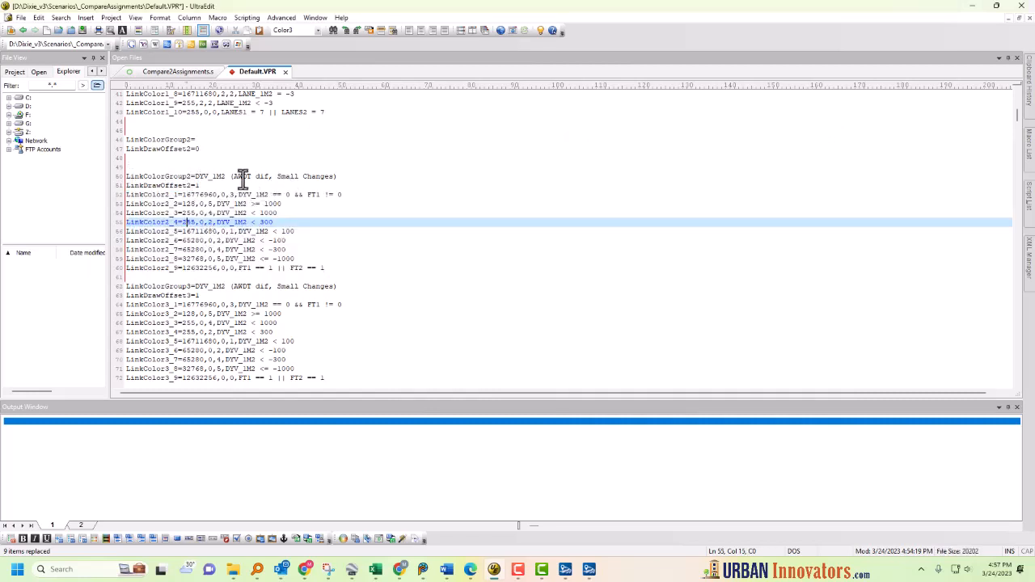
double_click(290, 176)
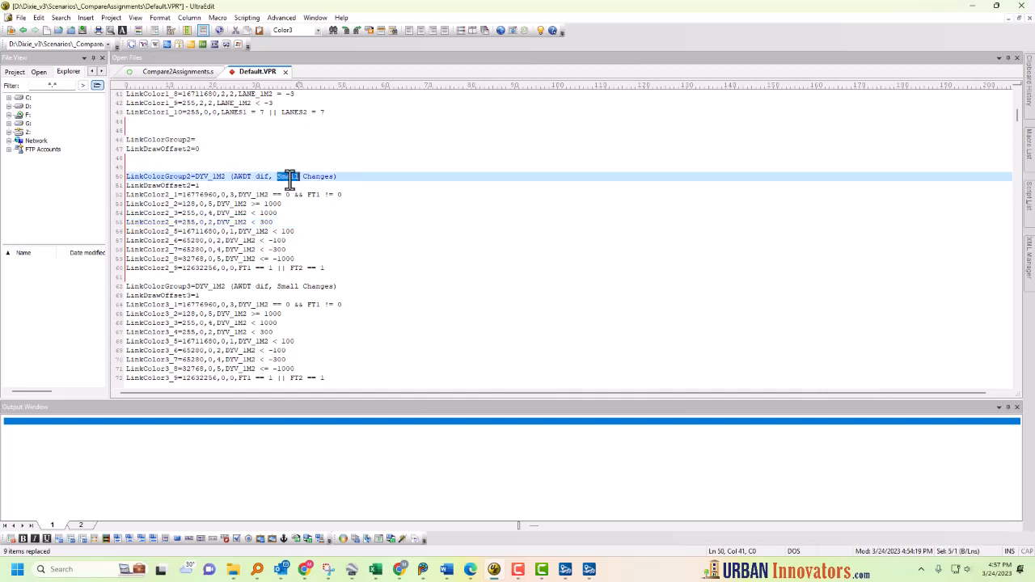
type("S")
Step: Set the group's positive volume-difference thresholds to 5000, 5000 and 3000
left_click(296, 212)
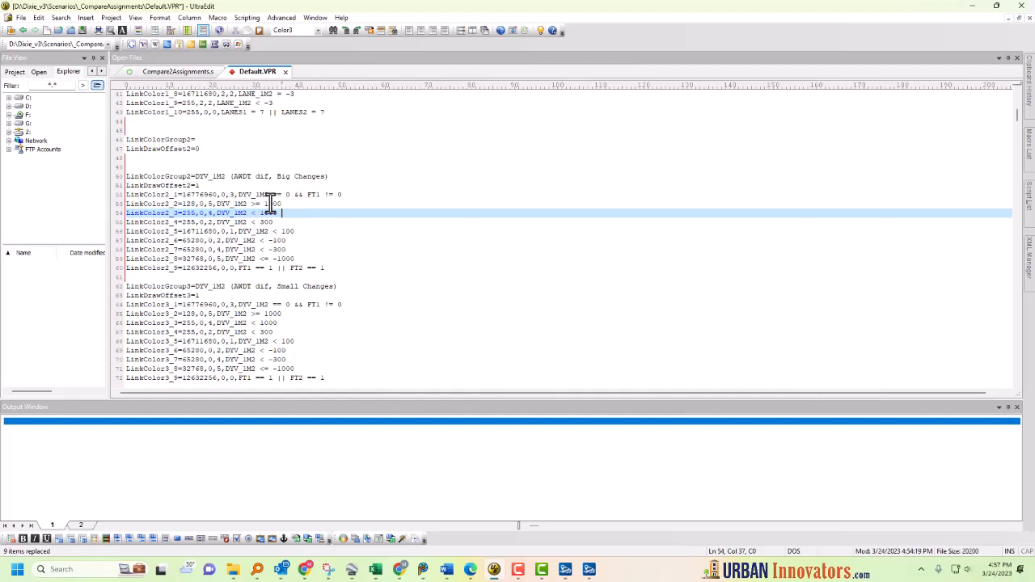
left_click(271, 204)
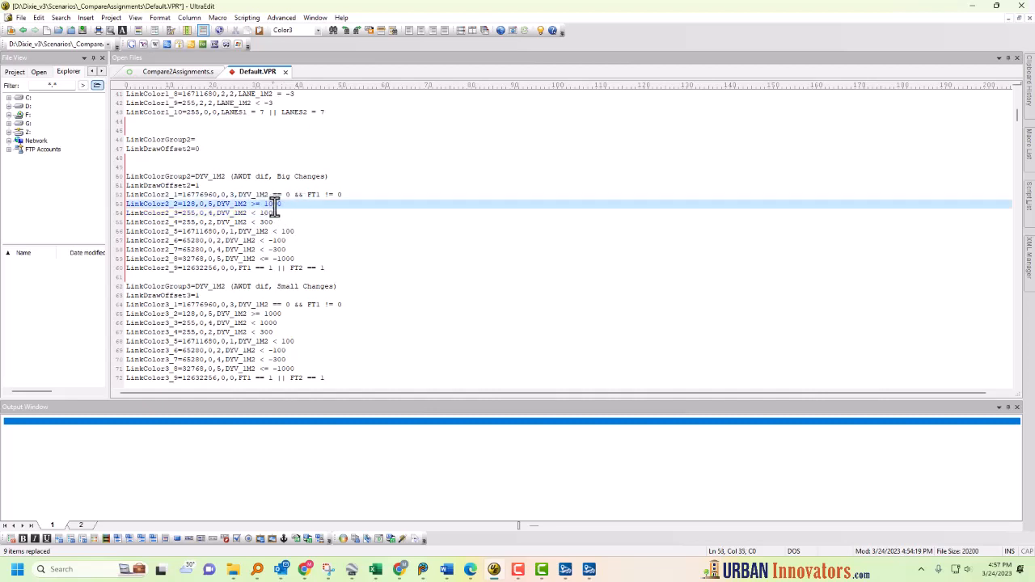
left_click_drag(270, 206, 265, 207)
type("5")
left_click_drag(264, 213, 259, 222)
type("5")
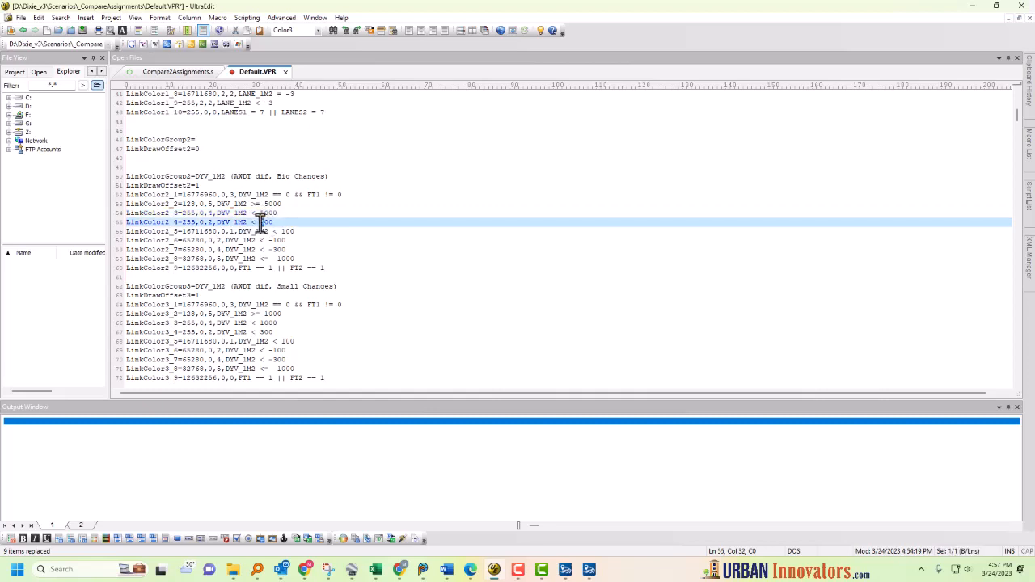
type("3000")
Step: Set the remaining thresholds to 1000, -1000, -3000 and -10000
left_click(288, 232)
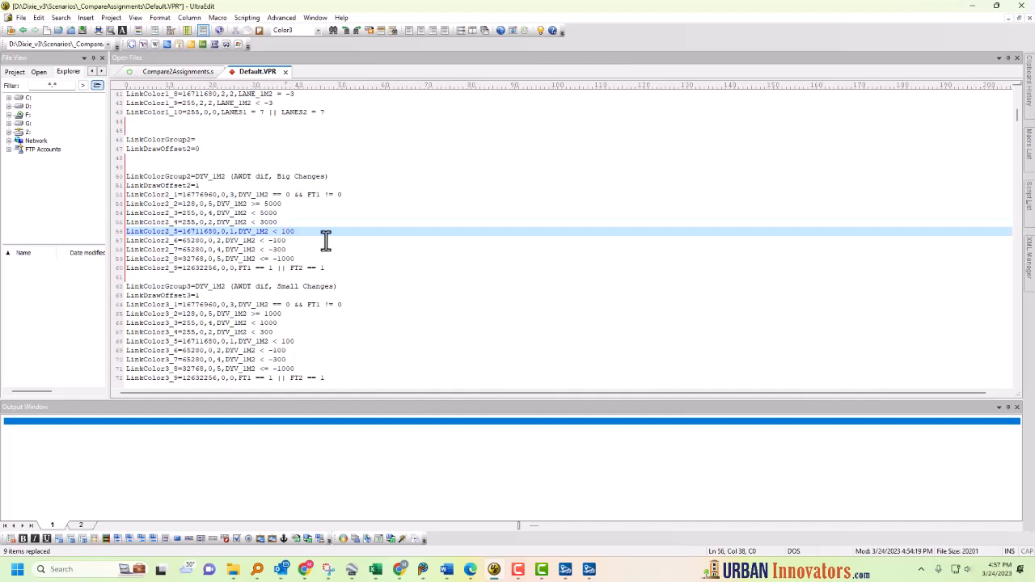
key("Down")
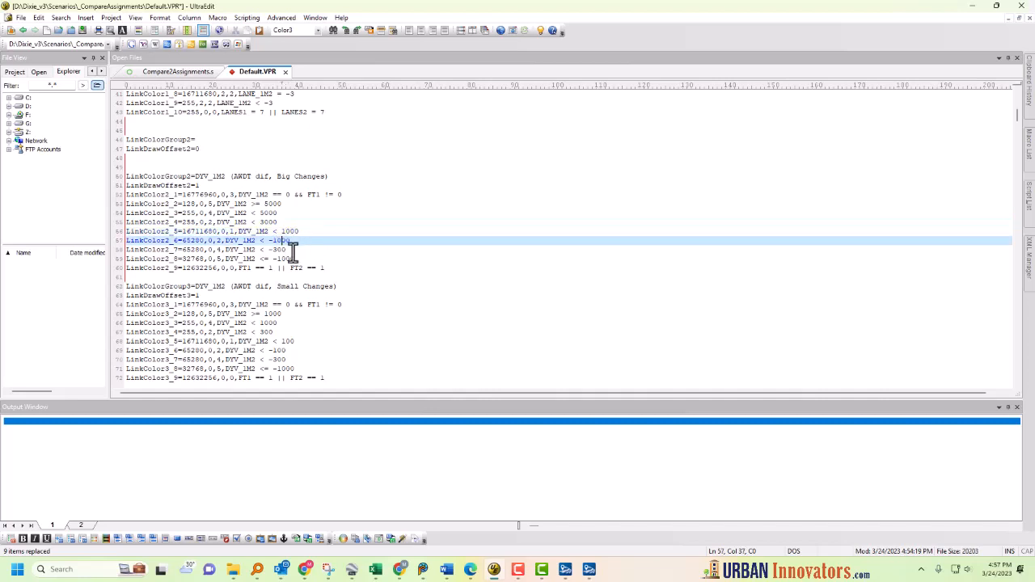
key("Down")
type("0")
left_click(290, 259)
type("0")
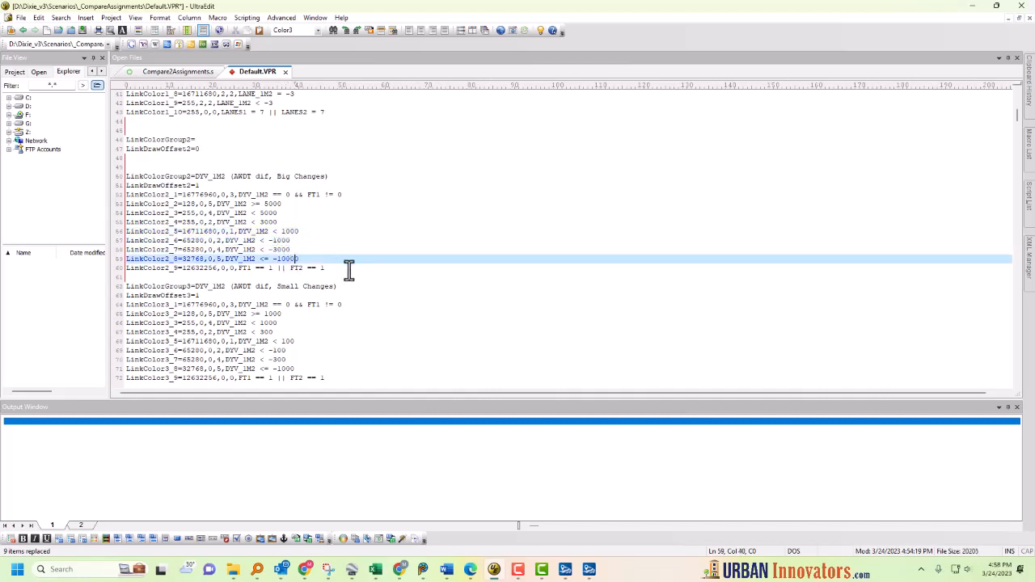
left_click(351, 272)
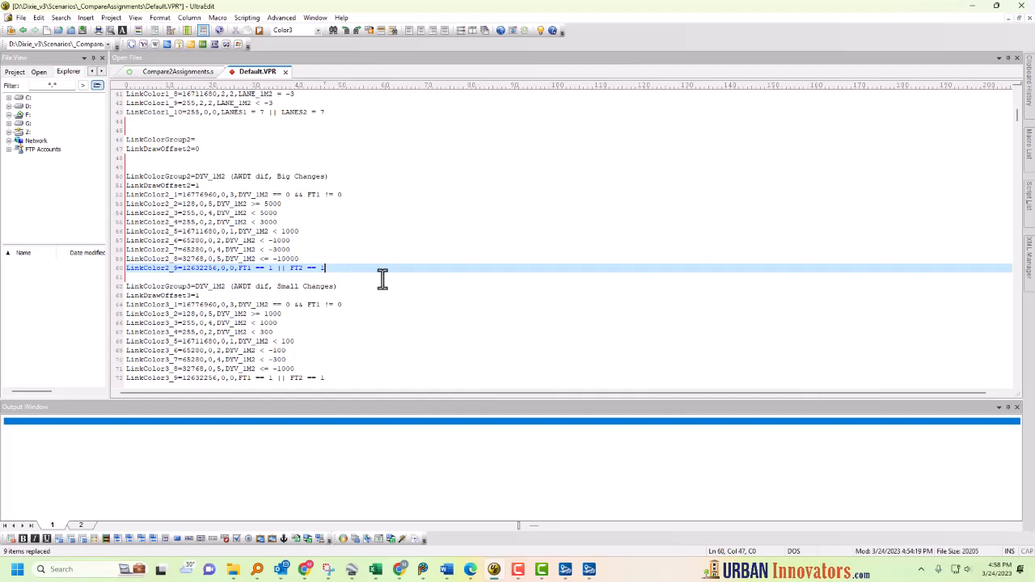
Step: Save and close Default.VPR and return to the _CompareAssignments folder
left_click(81, 33)
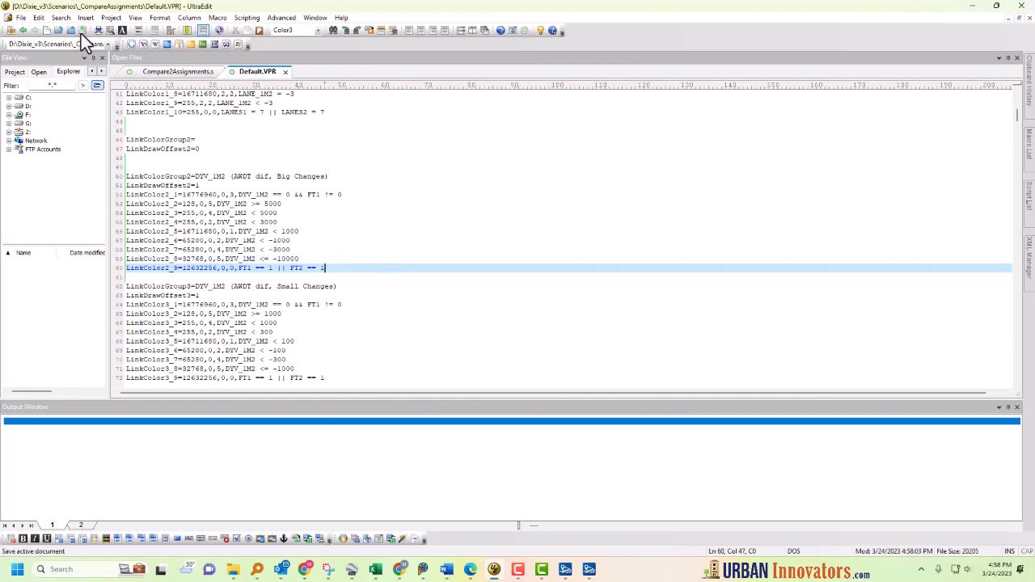
left_click(404, 215)
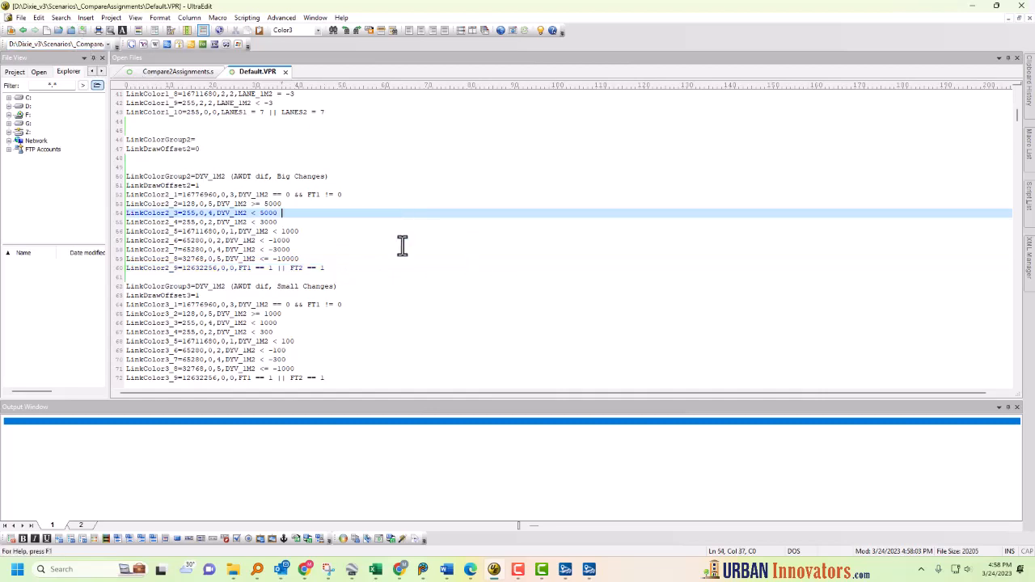
left_click(286, 72)
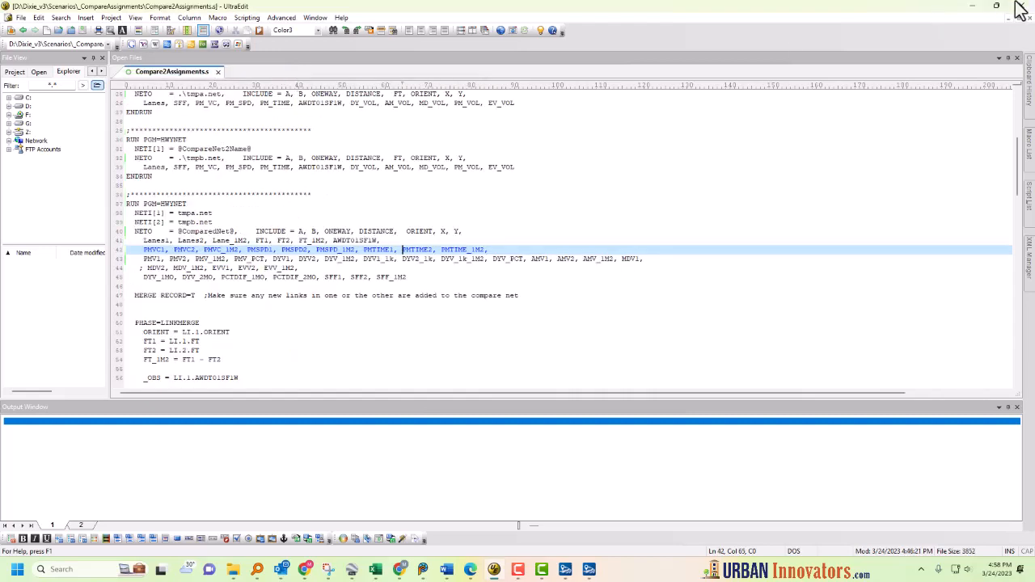
left_click(974, 7)
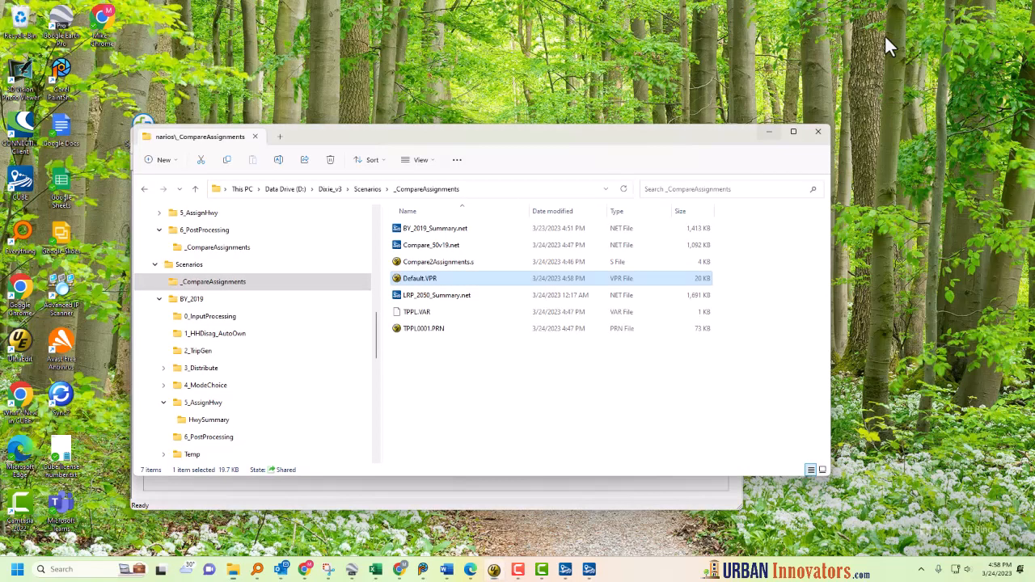
left_click(453, 354)
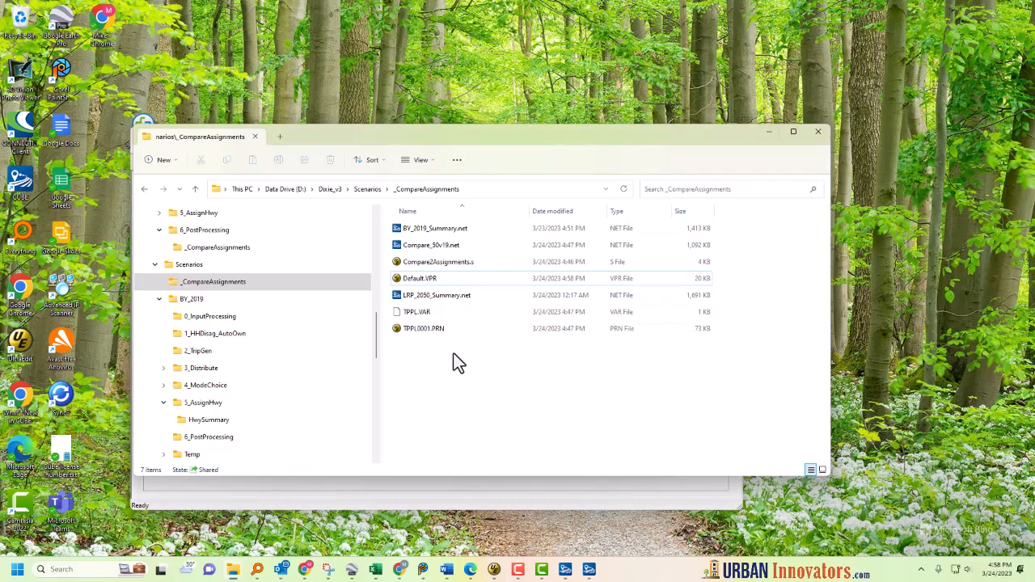
Step: Open Compare_50v19.net and apply the 3:DYV_1M2 (AWDT dif, Small Changes) link color scheme
double_click(448, 248)
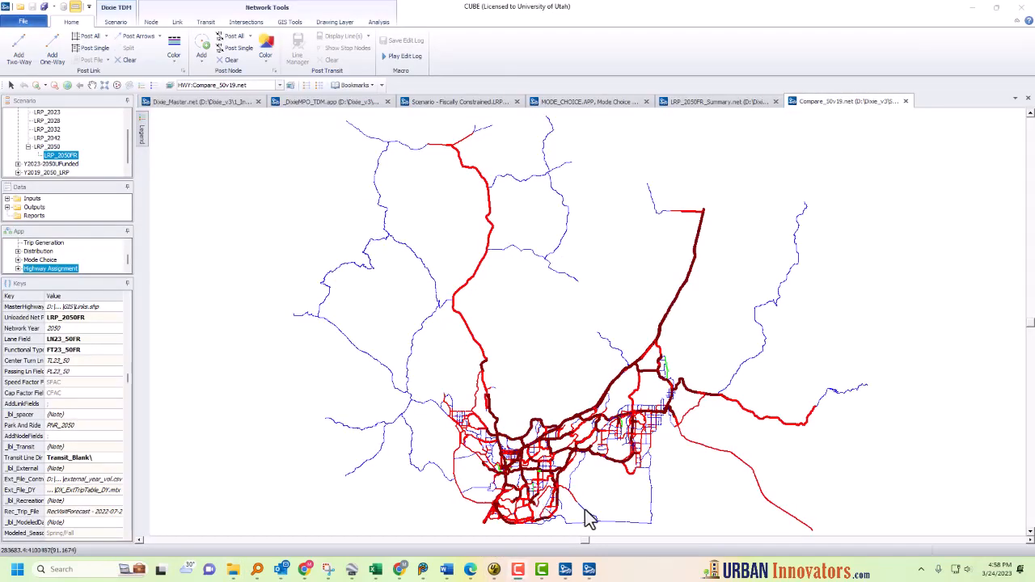
left_click(174, 57)
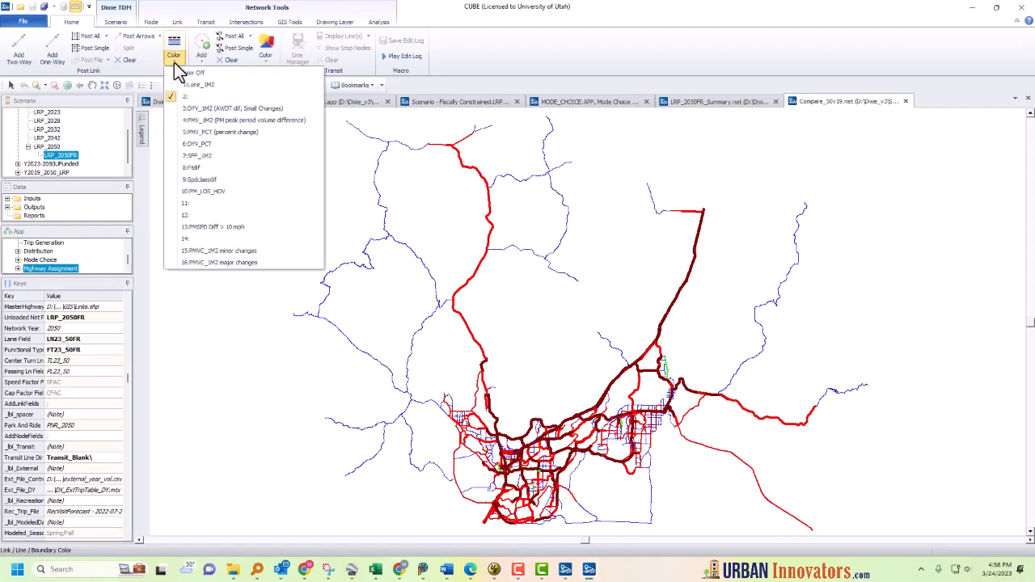
left_click(227, 97)
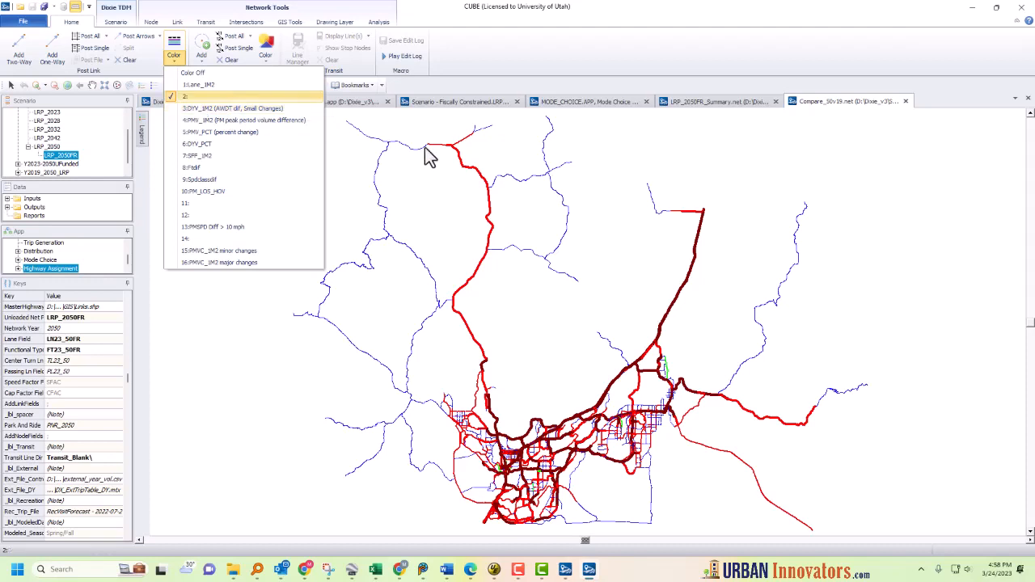
left_click(354, 179)
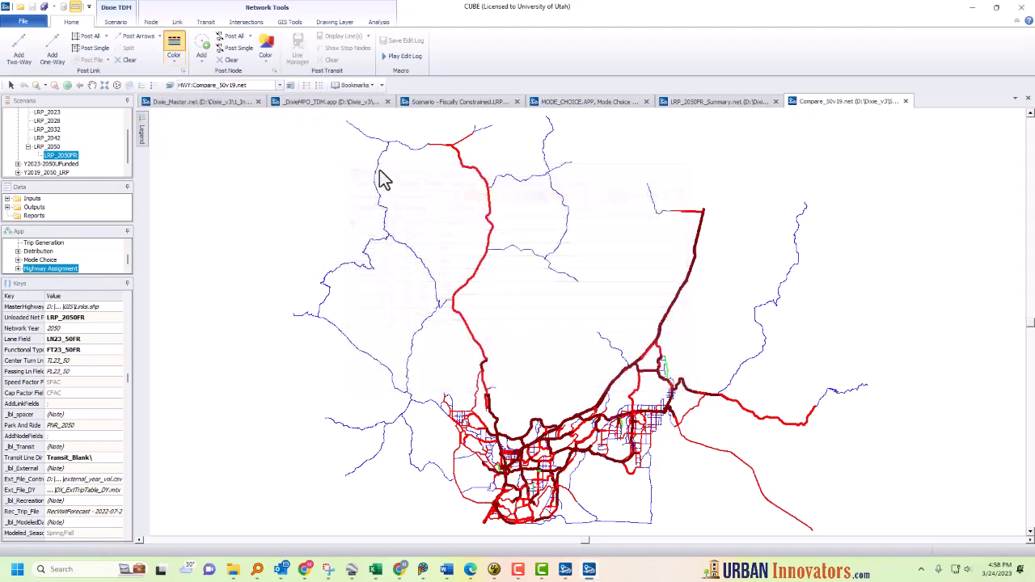
left_click(178, 63)
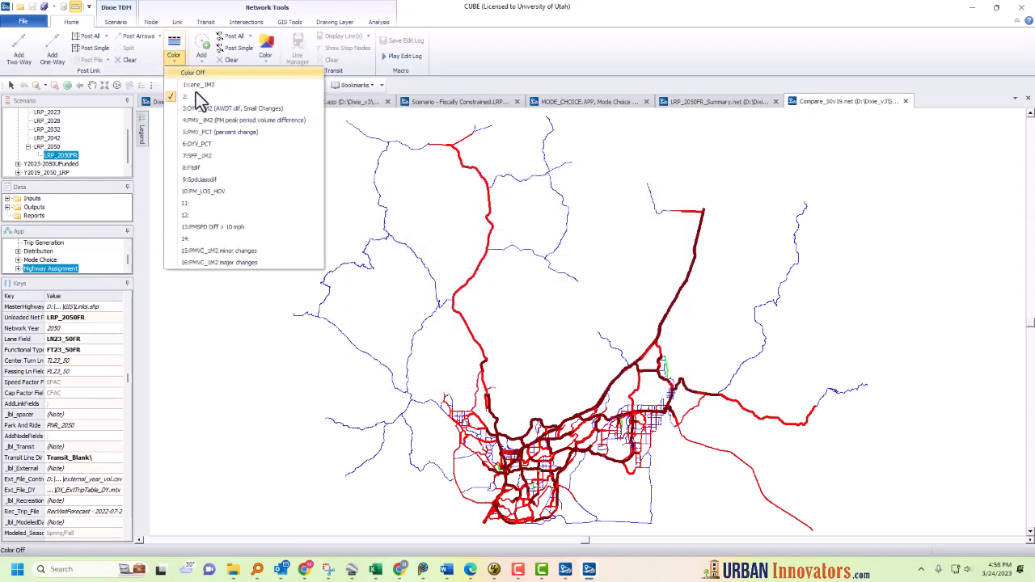
left_click(218, 111)
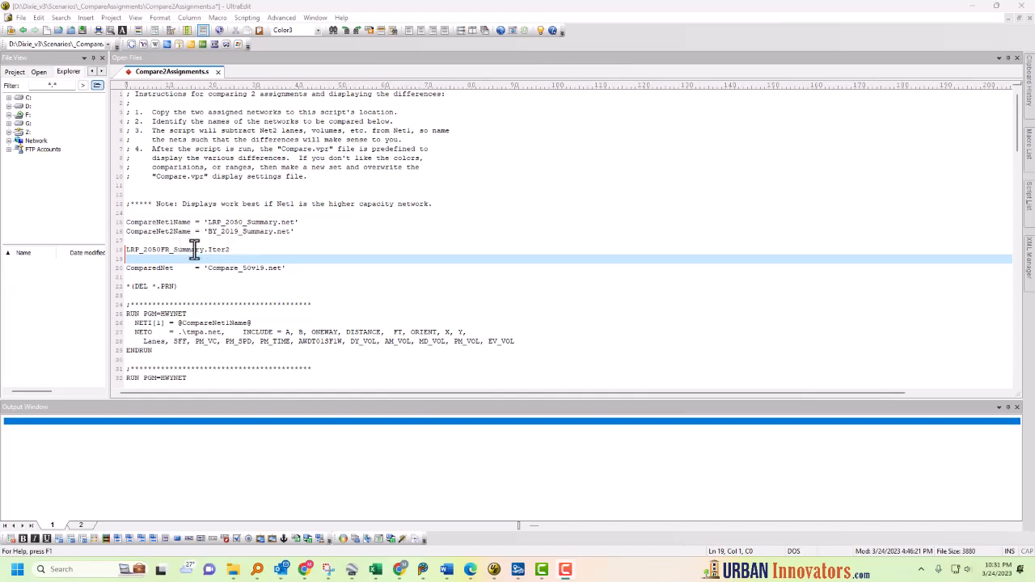
Step: Comment out the existing CompareNet1Name, CompareNet2Name and ComparedNet lines in the script
left_click(126, 222)
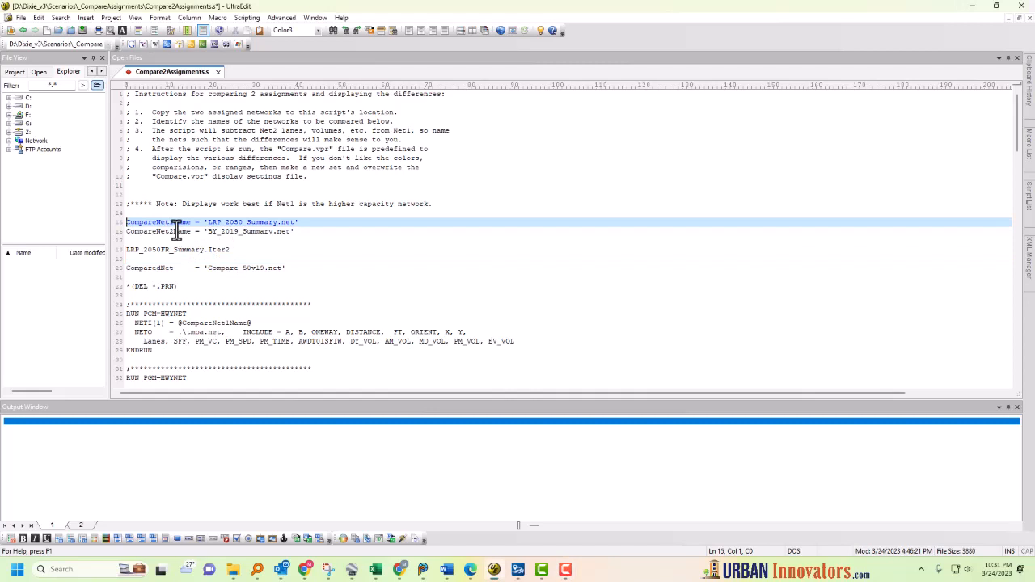
type(";")
key("Left")
key("Down")
type(";")
key("Down")
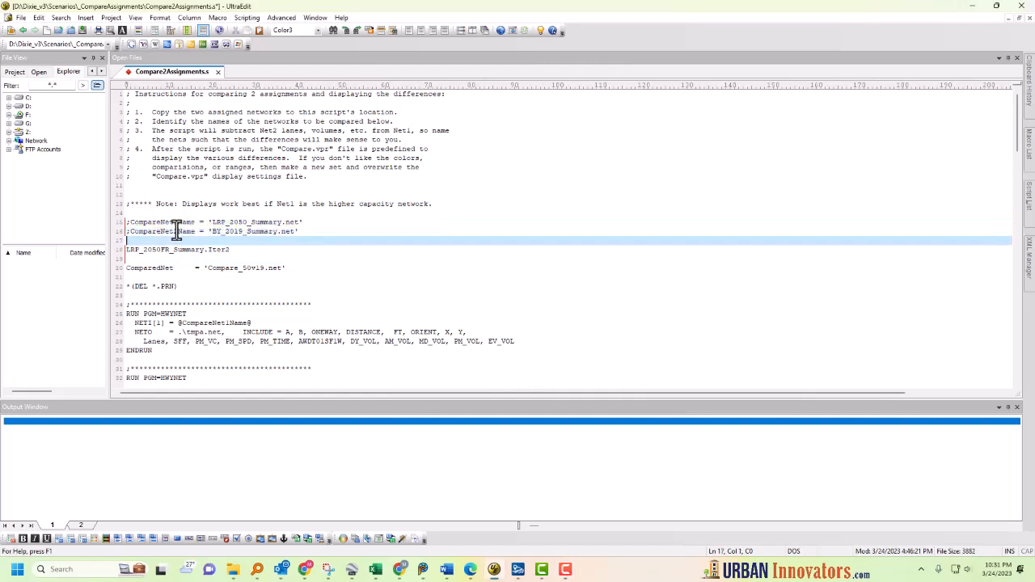
left_click(127, 268)
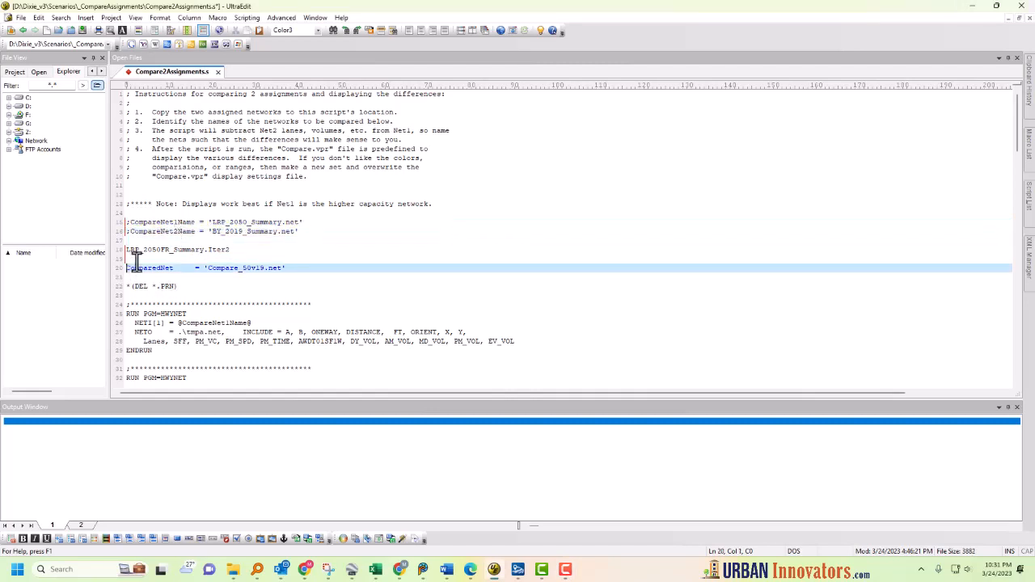
type(";")
key("Left")
key("Down")
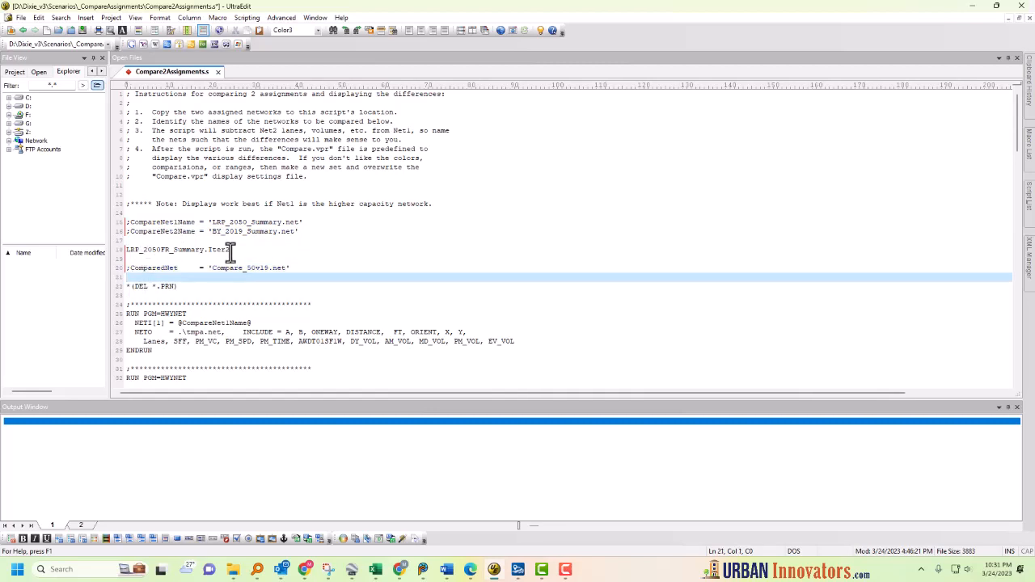
Step: Add new network lines comparing LRP_2050FR_Summary.Iter2.net with LRP_2050FR_Summary.Iter1.net, naming the compared network with 2050FR
double_click(200, 250)
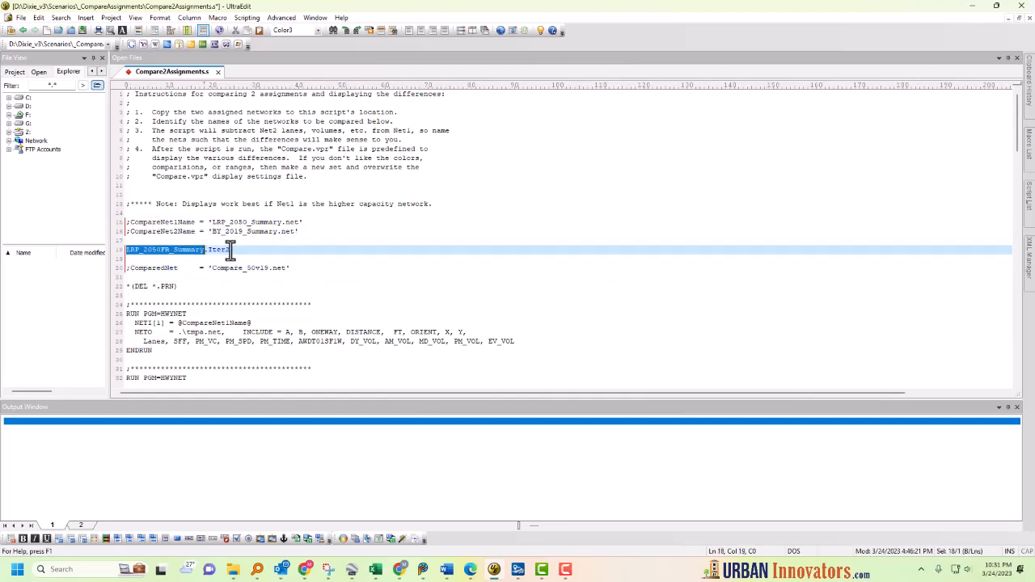
left_click(231, 250)
double_click(243, 232)
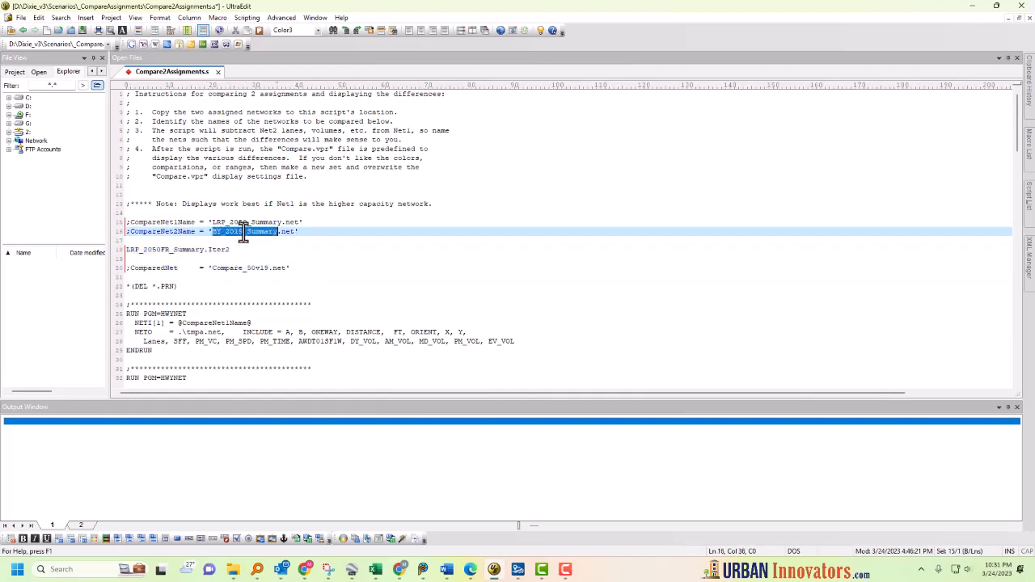
left_click_drag(307, 231, 73, 227)
key("ctrl+c")
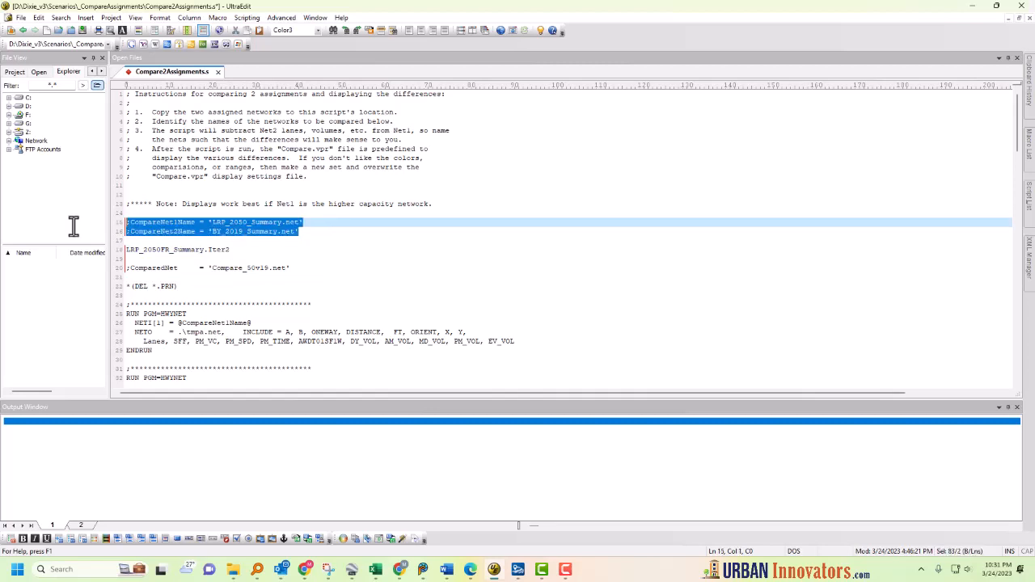
left_click(140, 277)
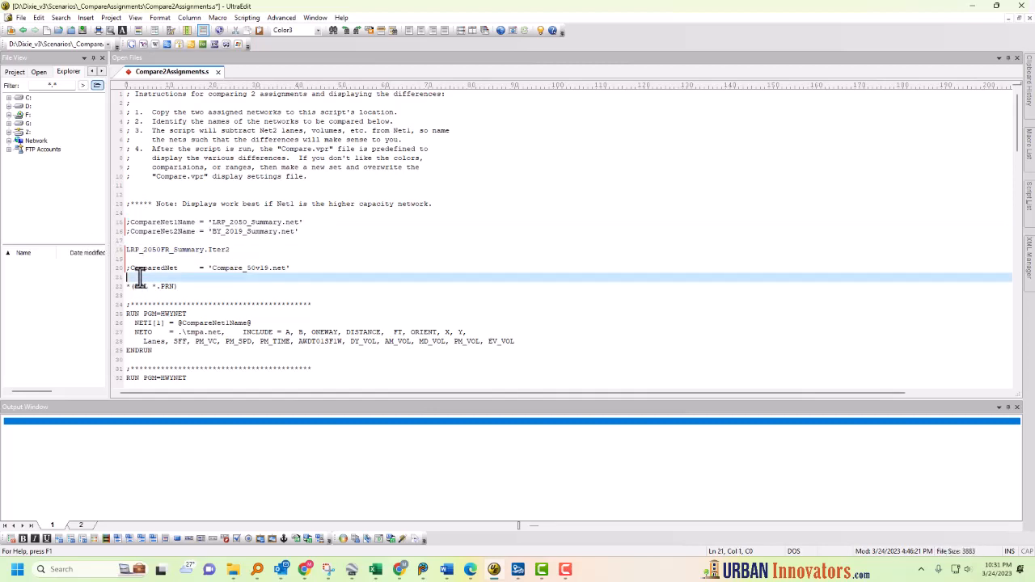
key("Return")
key("ctrl+v")
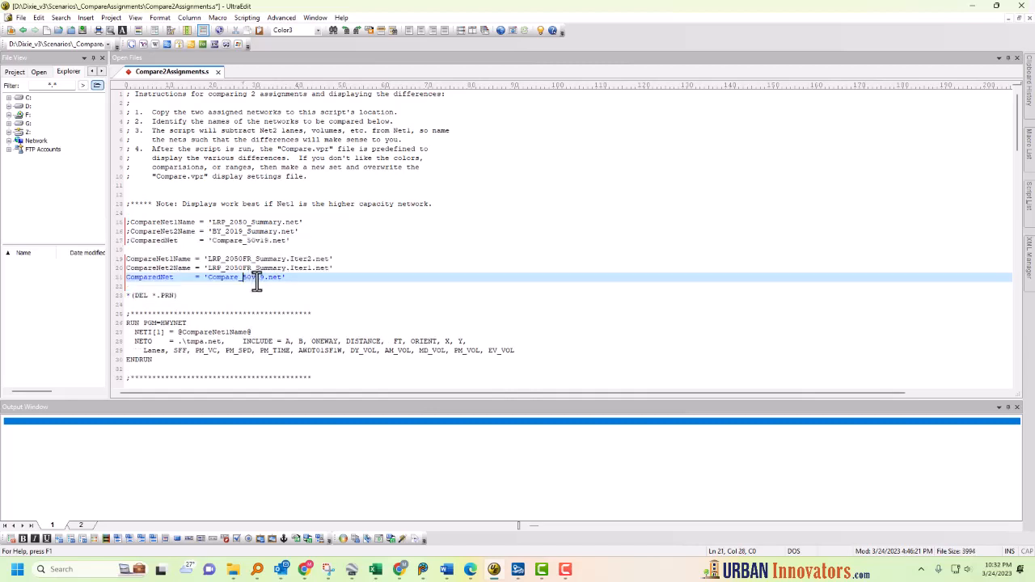
type("2050FR_It2v11")
left_click(474, 314)
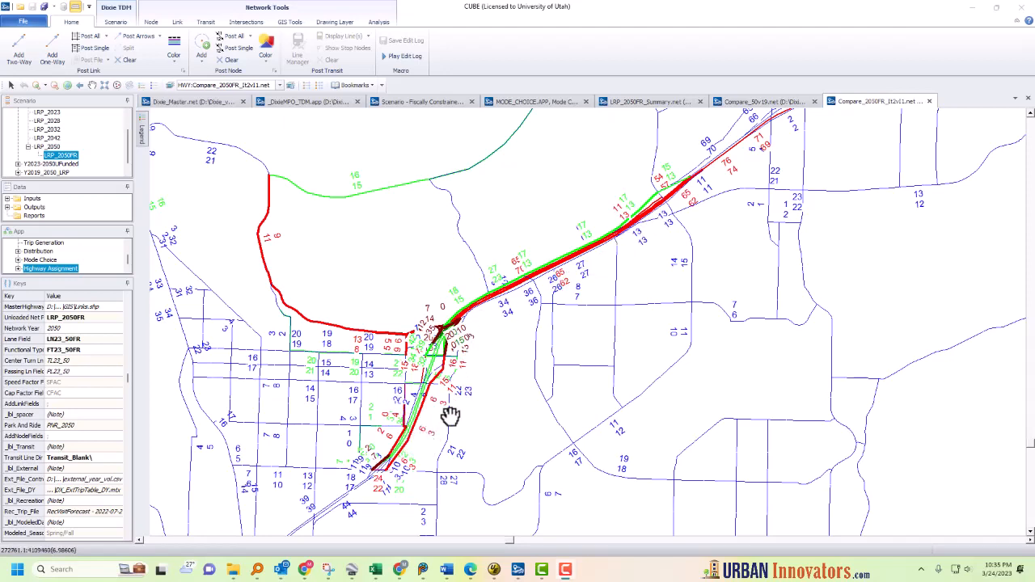
Step: Examine the link volume differences on the Compare_2050FR_It2v11 network around the freeway interchange and nearby roads
scroll(406, 478, "up", 2)
left_click_drag(394, 469, 441, 397)
scroll(380, 415, "up", 2)
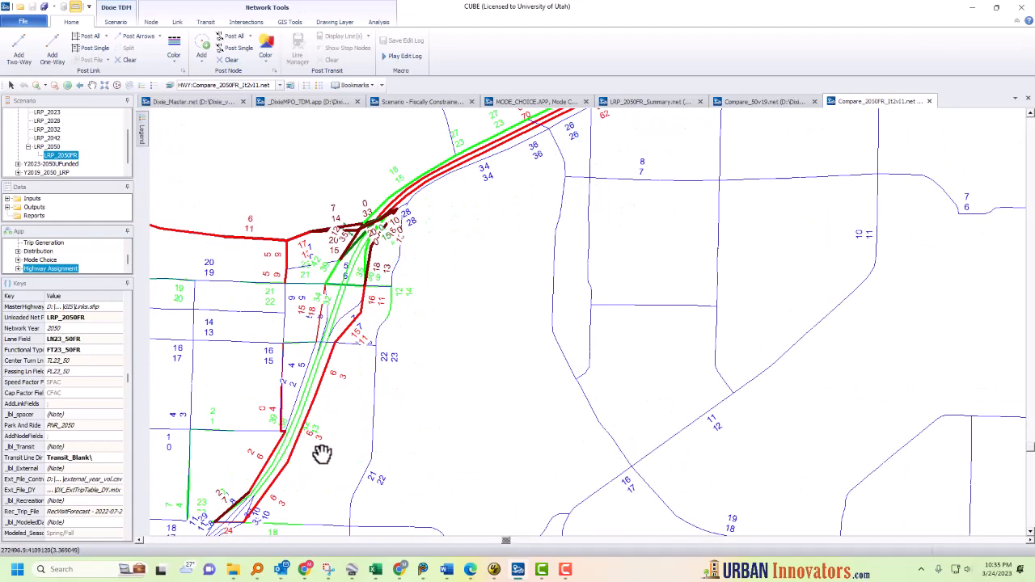
scroll(319, 453, "up", 1)
left_click_drag(247, 455, 354, 377)
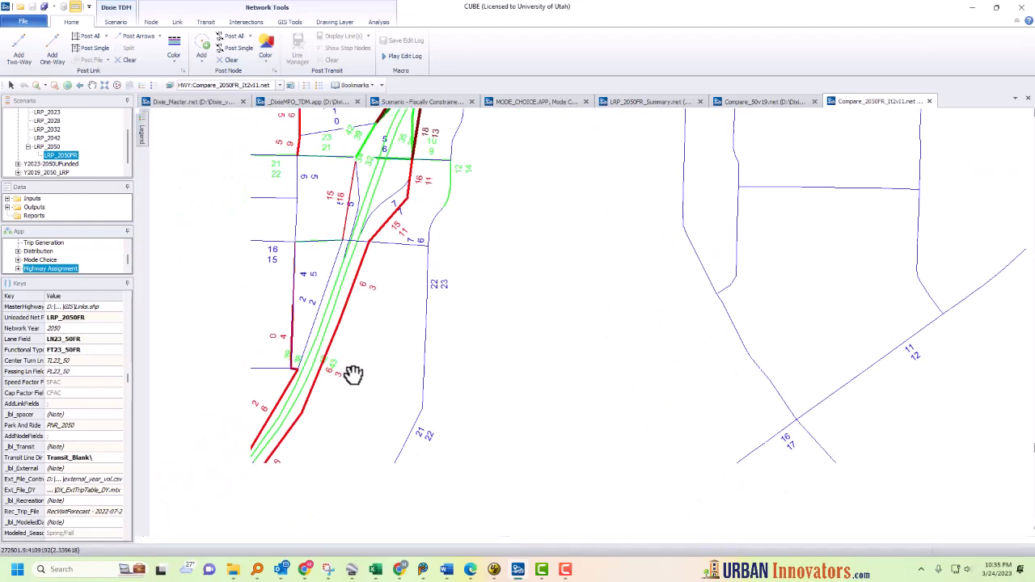
scroll(353, 377, "up", 1)
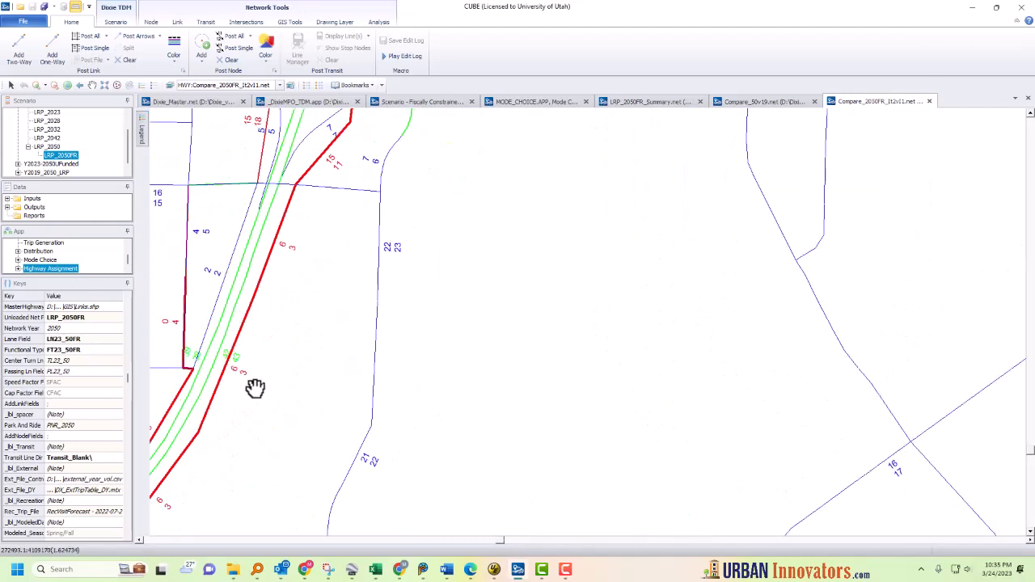
left_click_drag(259, 388, 393, 365)
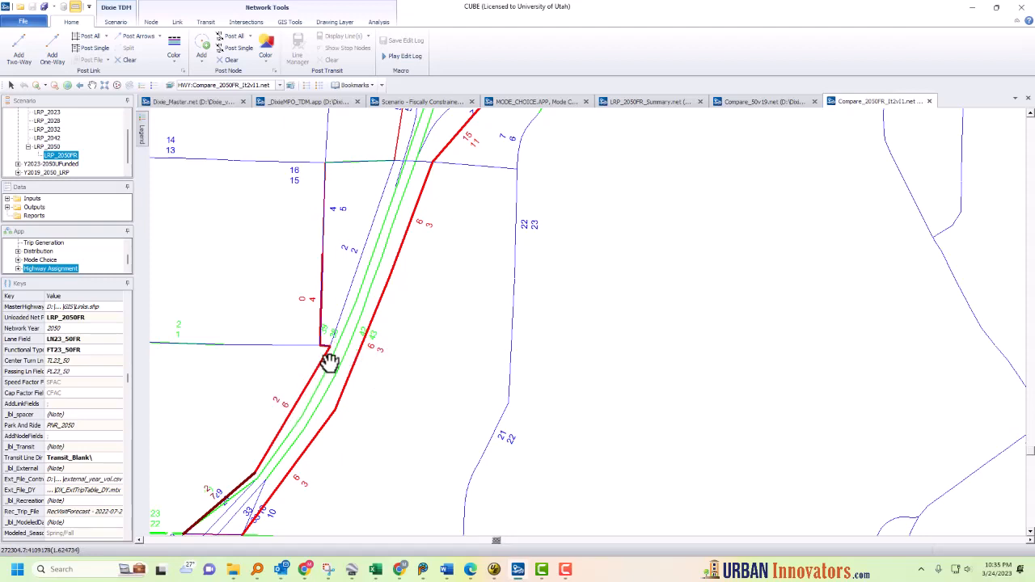
left_click_drag(348, 321, 278, 521)
left_click_drag(365, 330, 305, 469)
left_click_drag(337, 416, 397, 446)
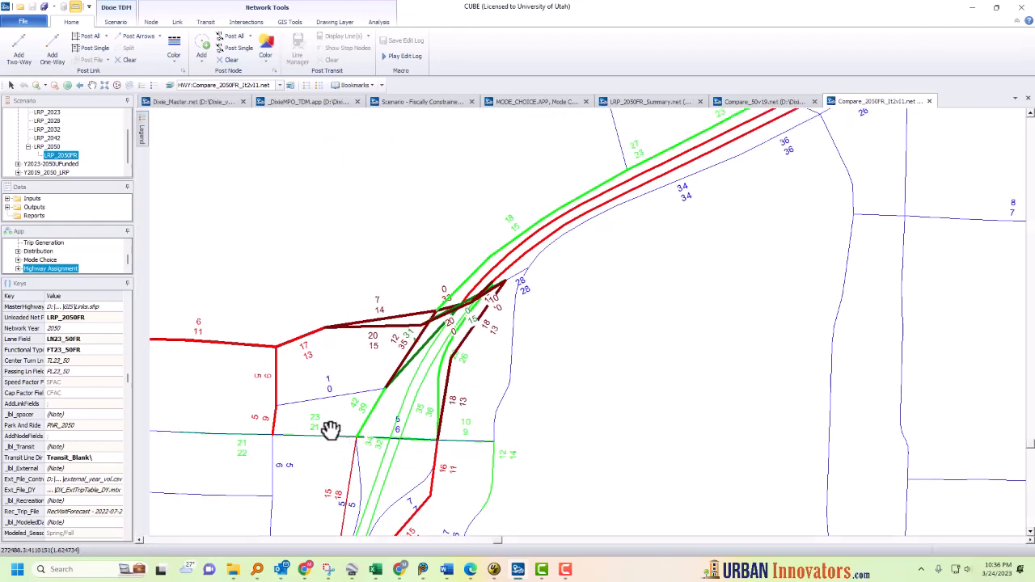
left_click_drag(307, 410, 539, 412)
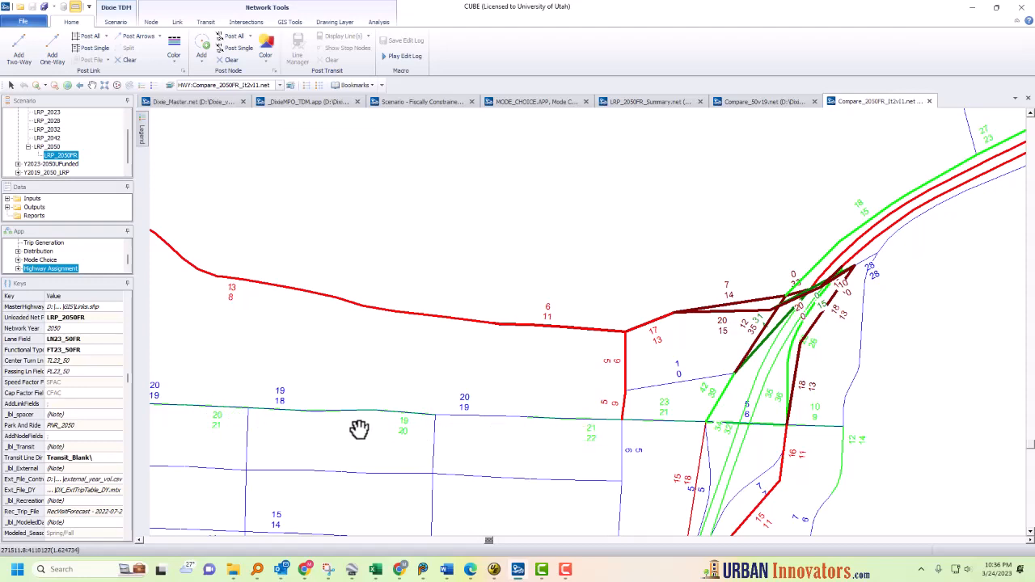
scroll(349, 427, "down", 1)
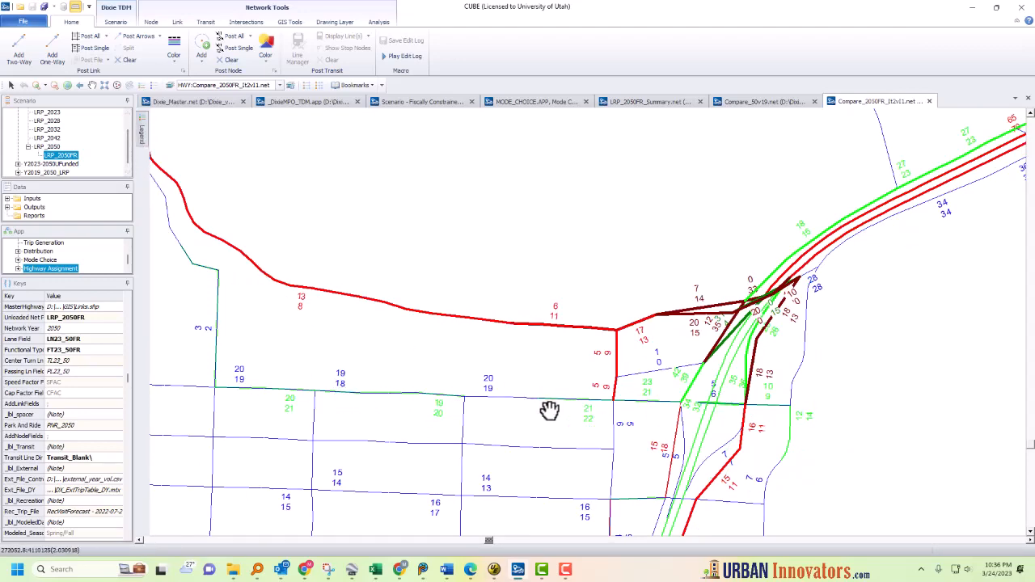
left_click_drag(426, 260, 441, 391)
scroll(441, 391, "down", 2)
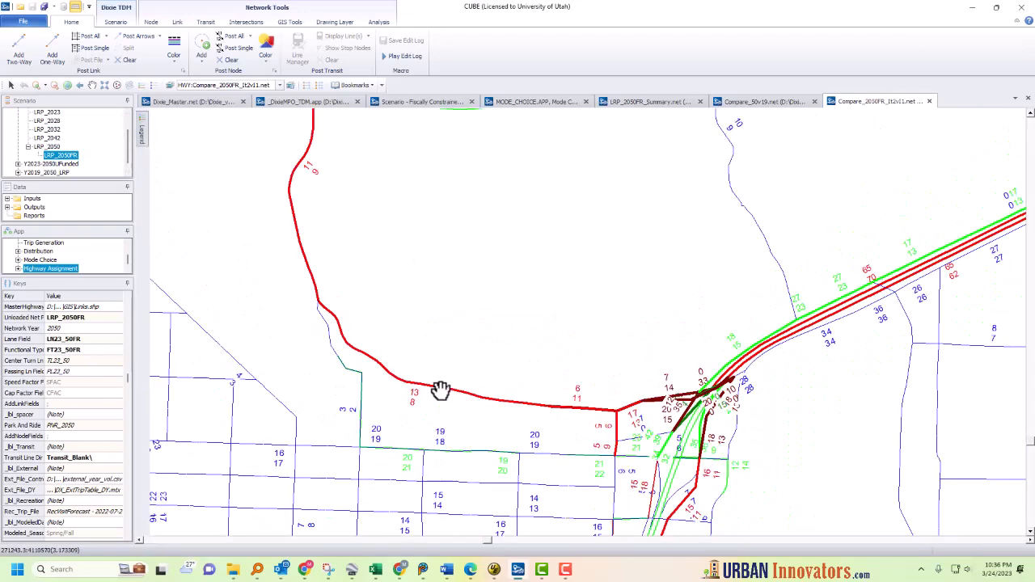
left_click_drag(416, 274, 409, 439)
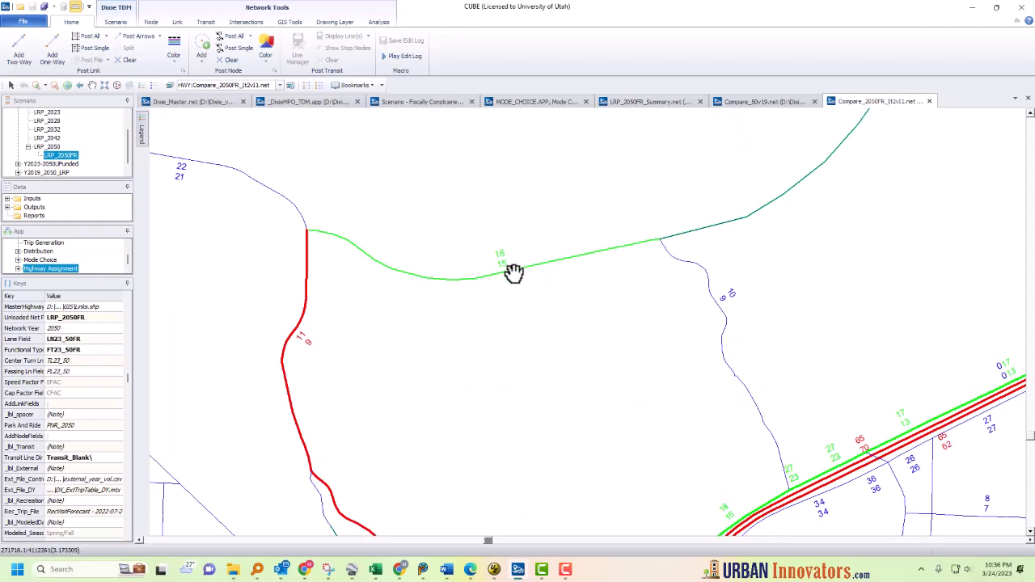
scroll(501, 381, "down", 2)
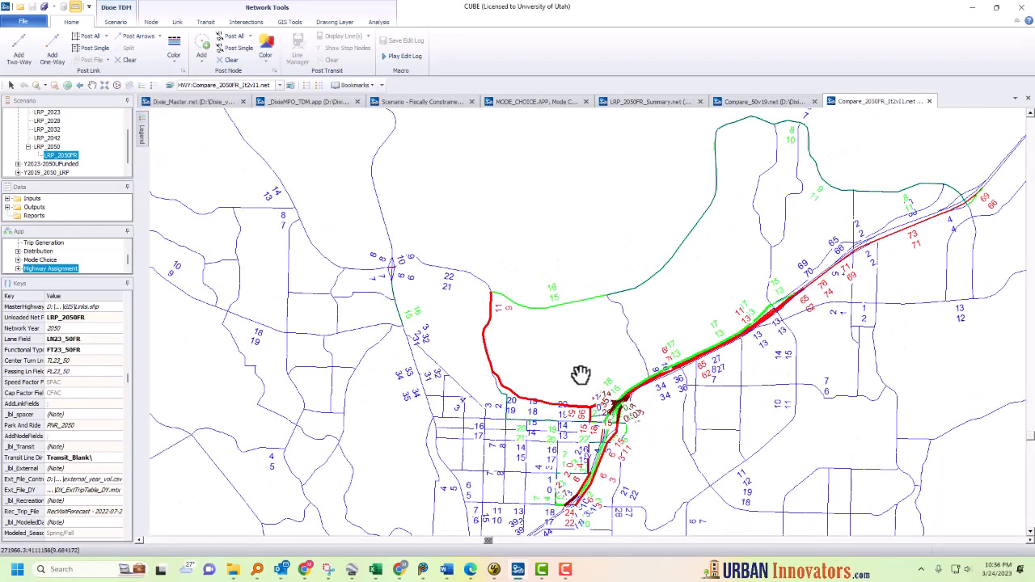
scroll(513, 374, "down", 2)
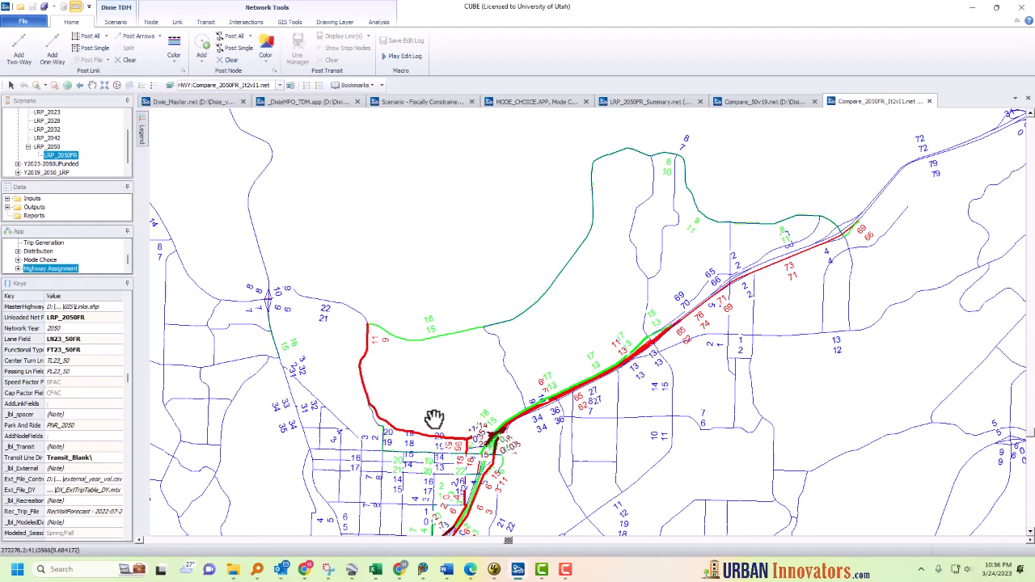
left_click_drag(604, 399, 484, 380)
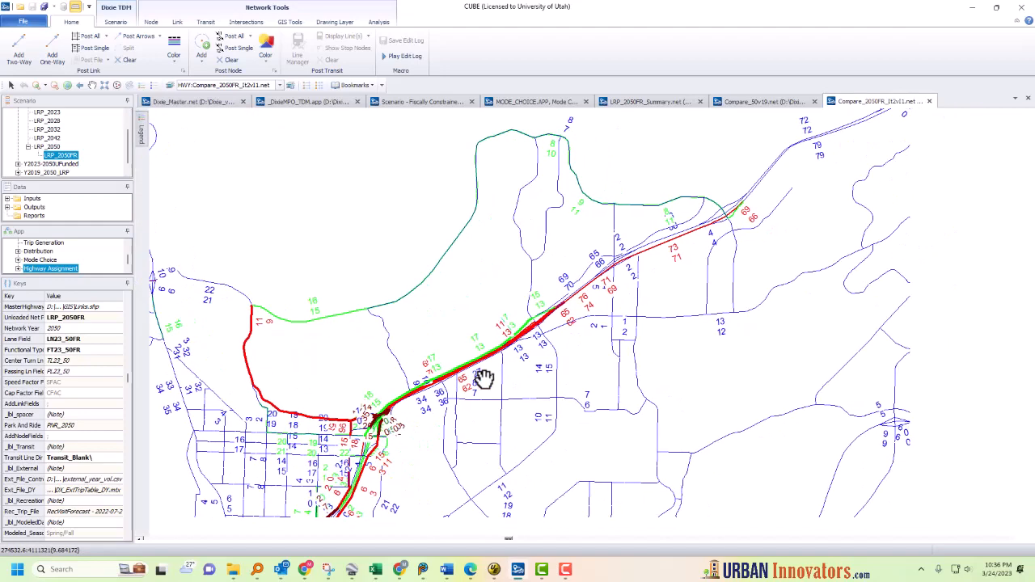
scroll(439, 389, "up", 3)
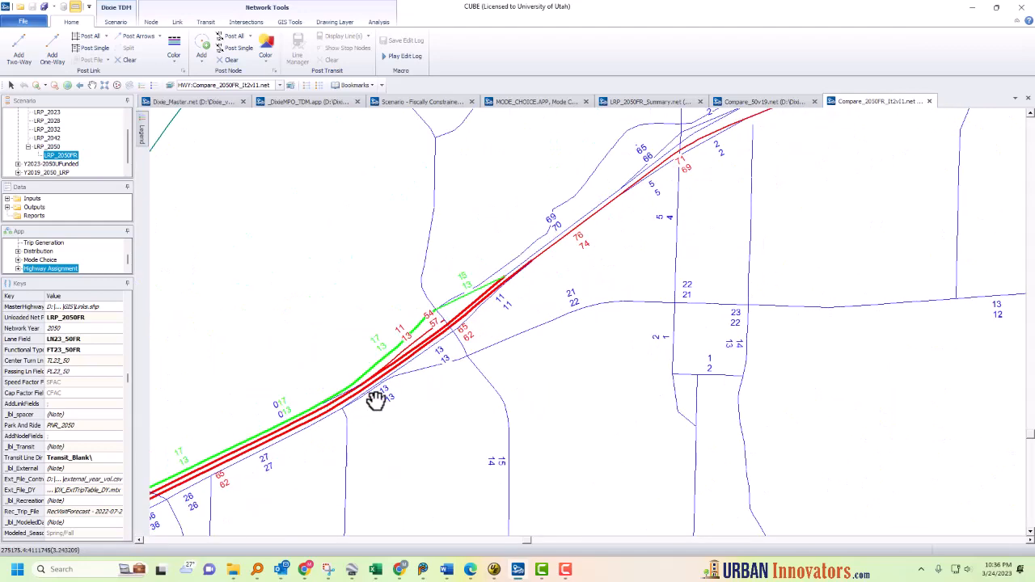
left_click_drag(321, 422, 527, 379)
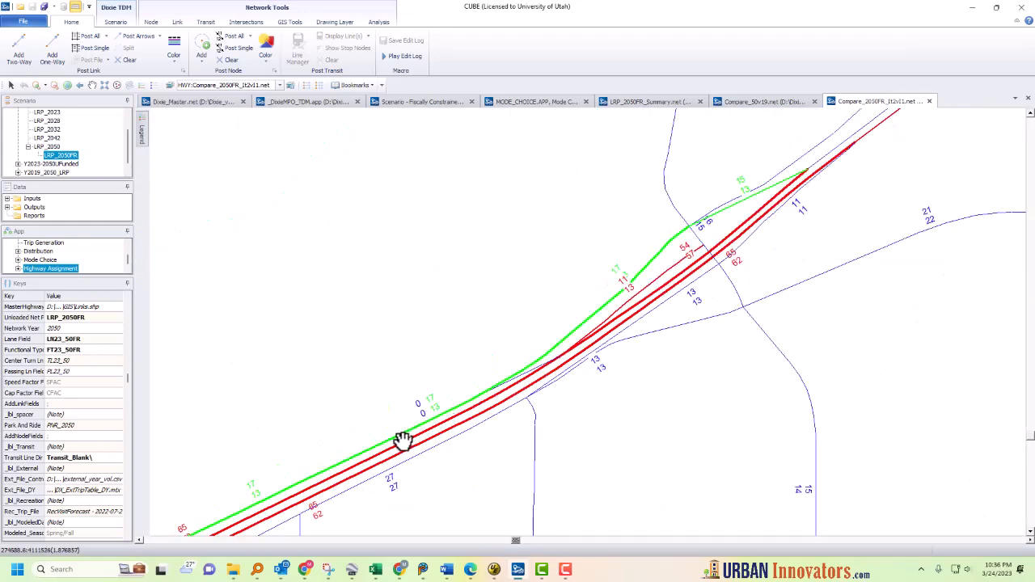
scroll(402, 443, "up", 2)
left_click_drag(323, 445, 613, 307)
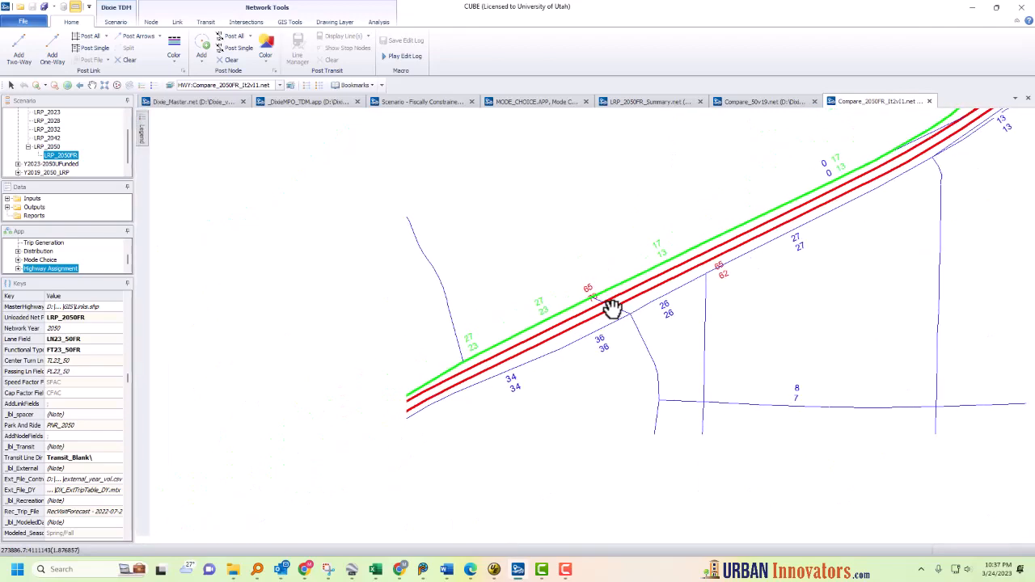
left_click_drag(444, 407, 462, 386)
scroll(411, 384, "up", 2)
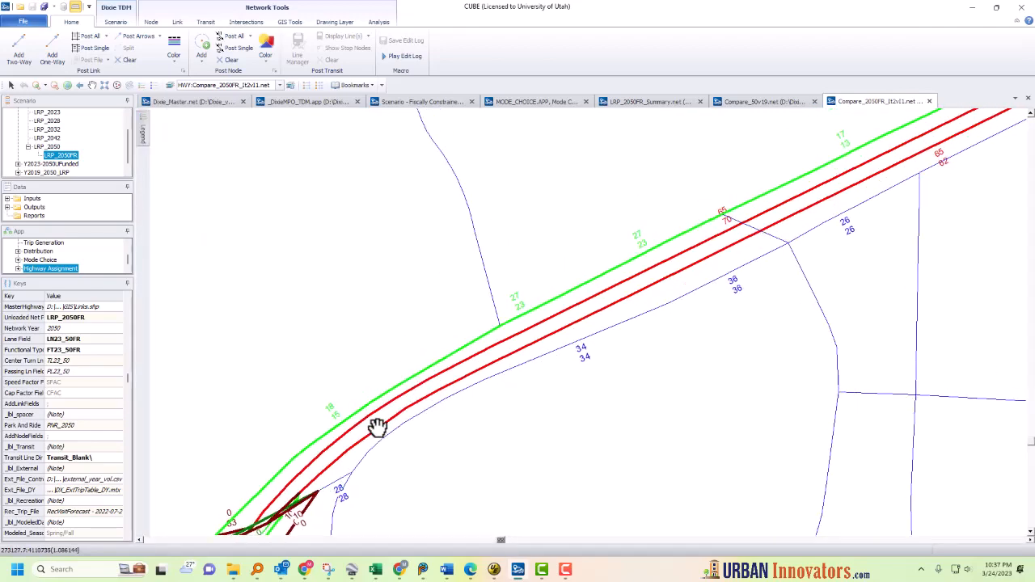
left_click_drag(377, 426, 502, 317)
scroll(486, 322, "up", 2)
left_click_drag(323, 407, 455, 340)
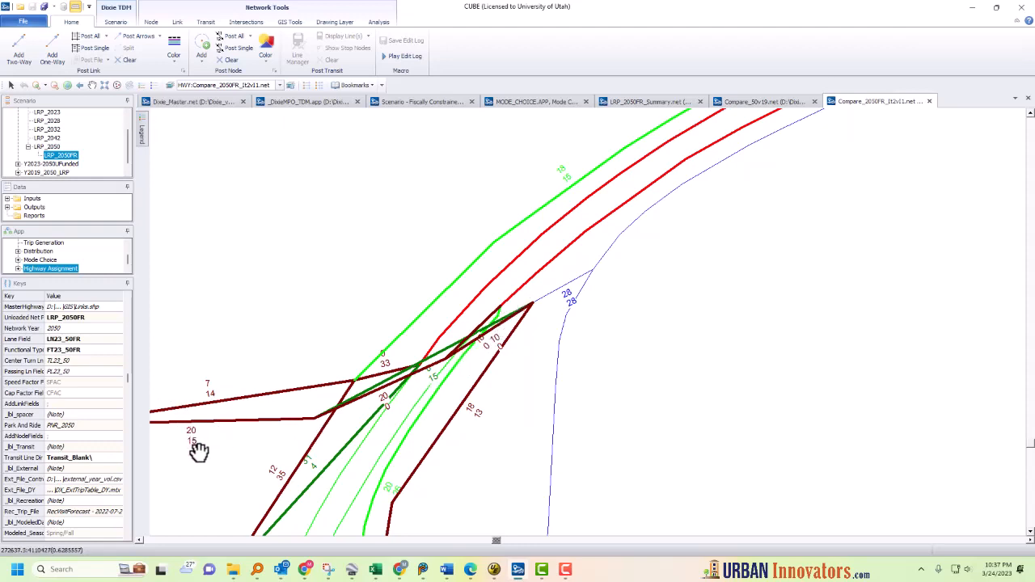
scroll(259, 439, "down", 1)
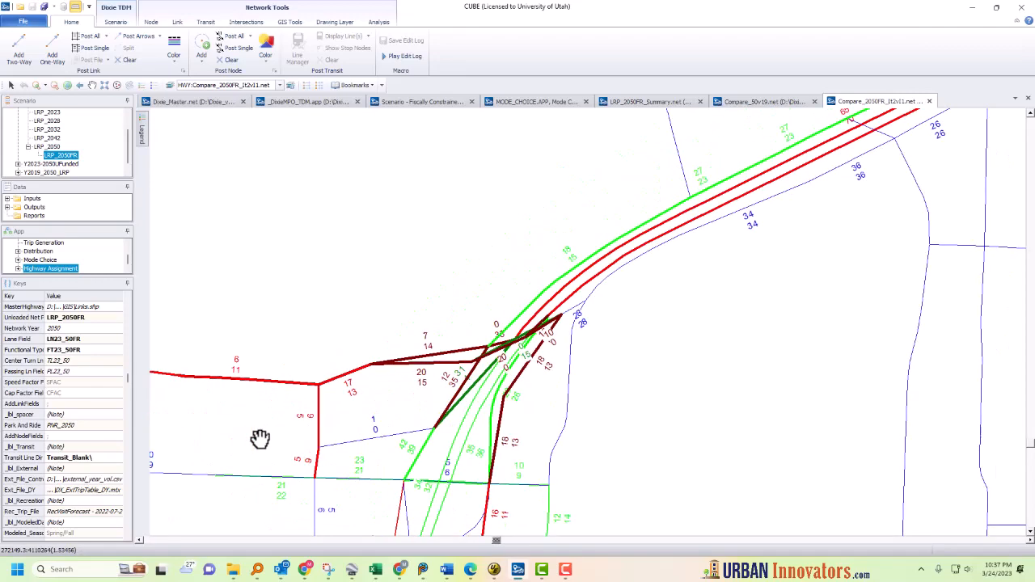
scroll(259, 439, "down", 1)
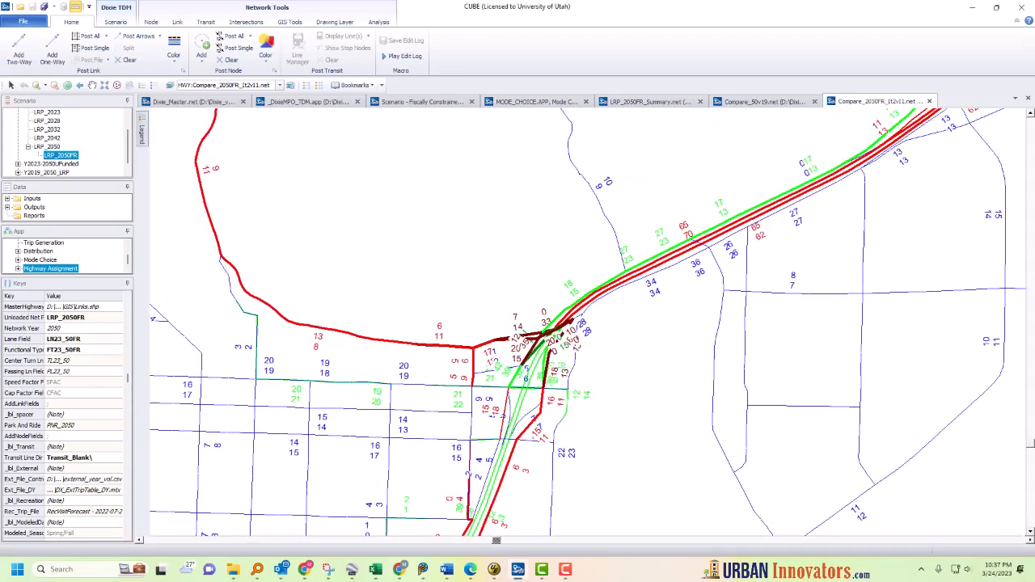
Step: Restore the document windows, then minimize the Dixie_Master network and the model application windows
scroll(557, 339, "down", 1)
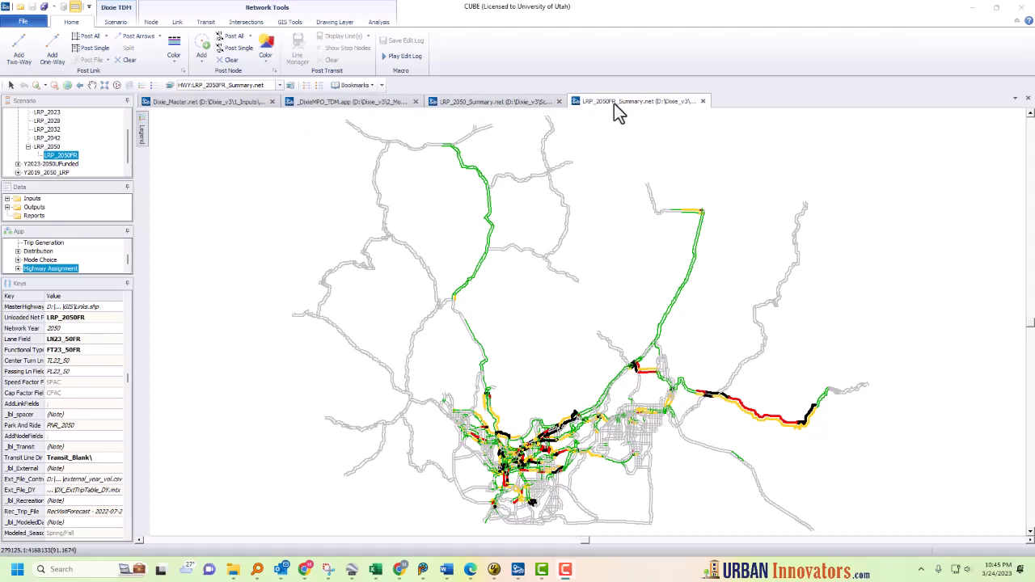
left_click(75, 7)
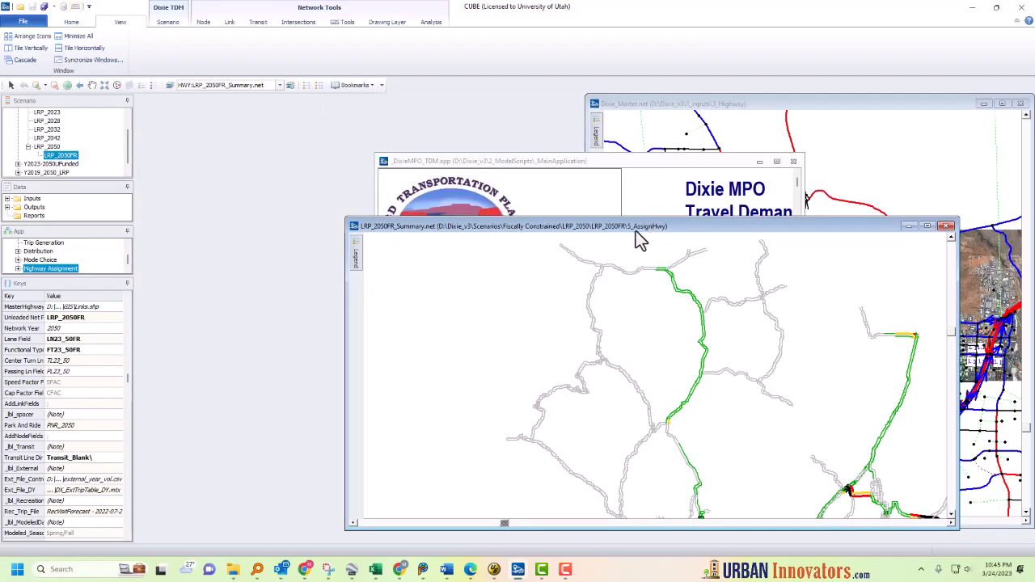
left_click(660, 167)
left_click(757, 163)
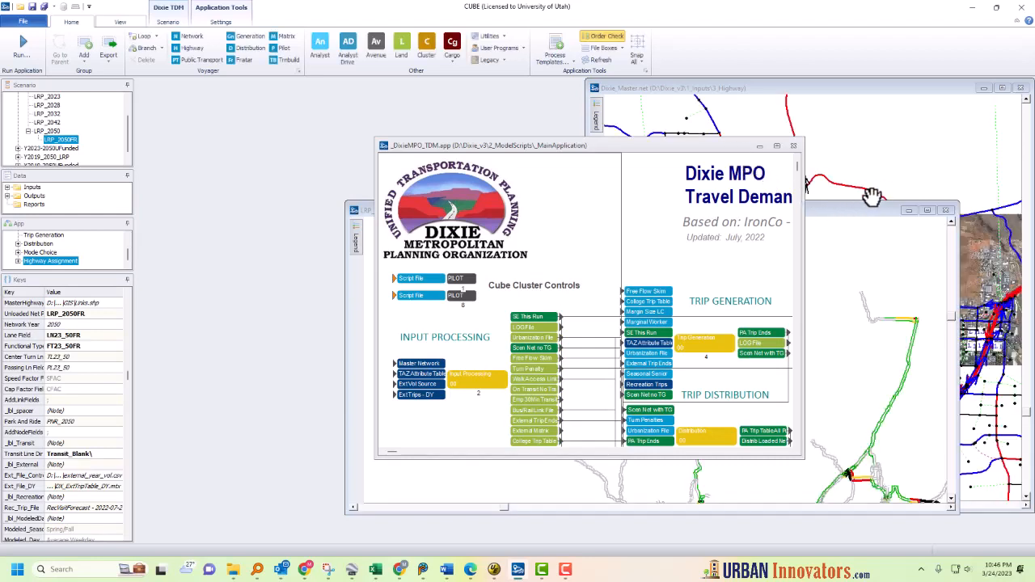
left_click(833, 90)
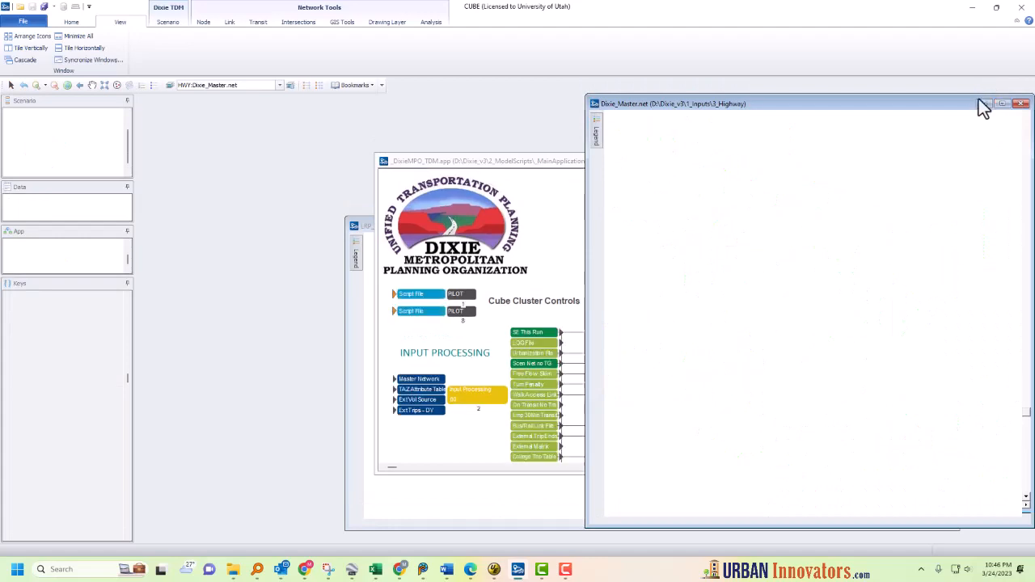
left_click(982, 104)
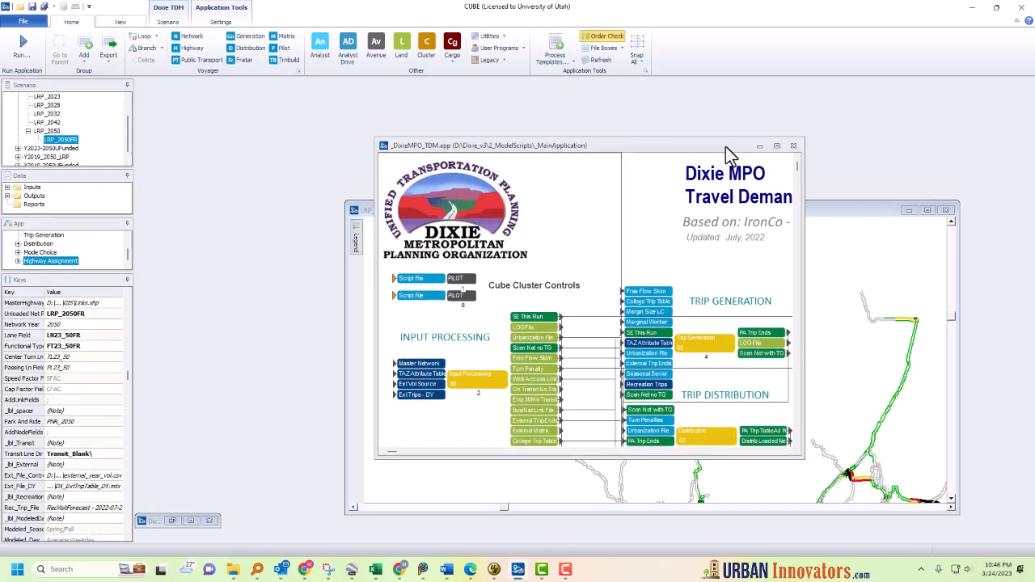
left_click_drag(727, 148, 543, 143)
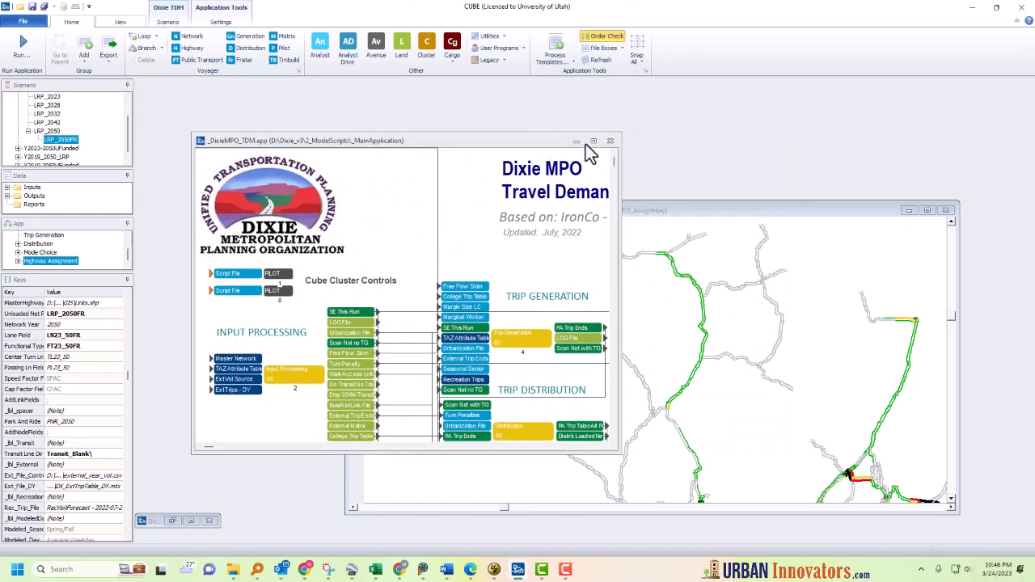
left_click(577, 143)
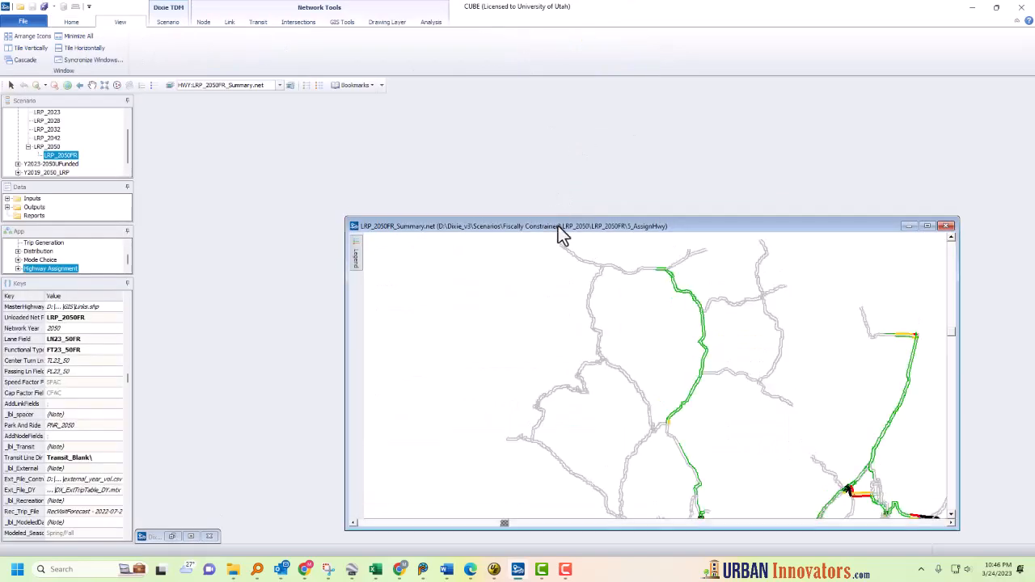
Step: Tile the LRP_2050FR_Summary and LRP_2050_Summary network windows vertically side by side
left_click_drag(558, 227, 434, 134)
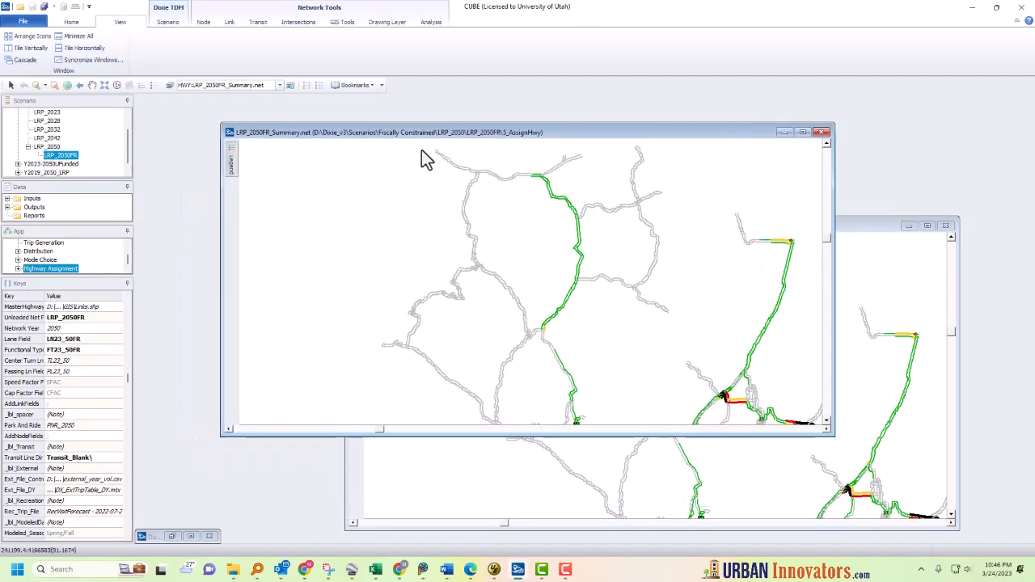
left_click(30, 48)
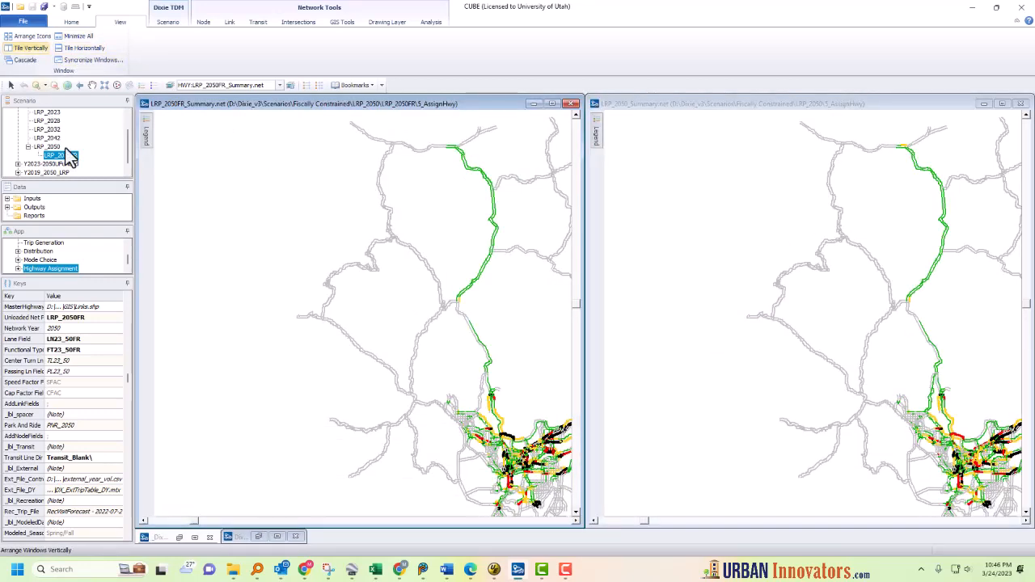
Step: Add the LRP_2050FR_Summary and LRP_2050_Summary windows to sync group 1 so their views stay synchronized
left_click(94, 60)
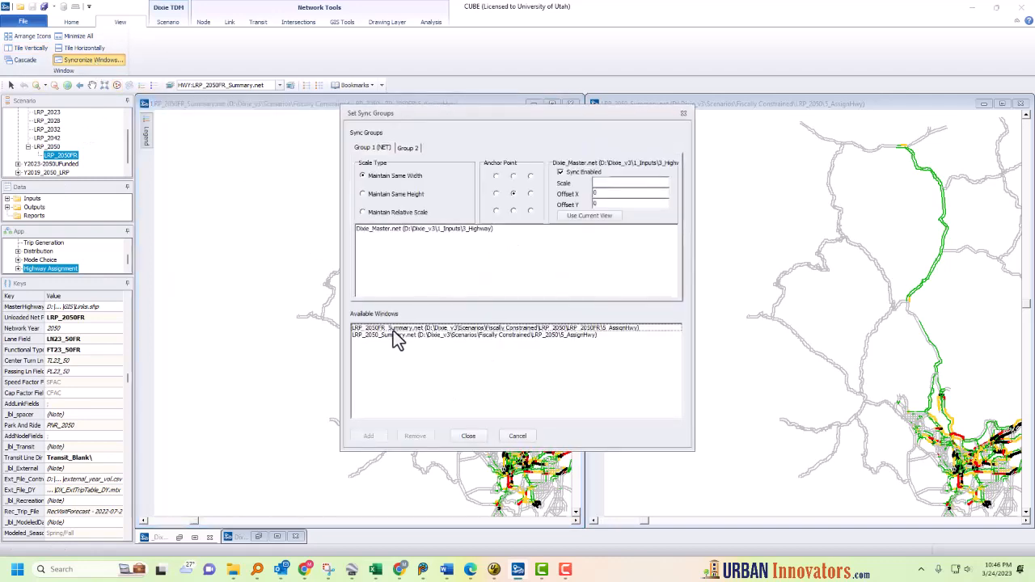
left_click(381, 230)
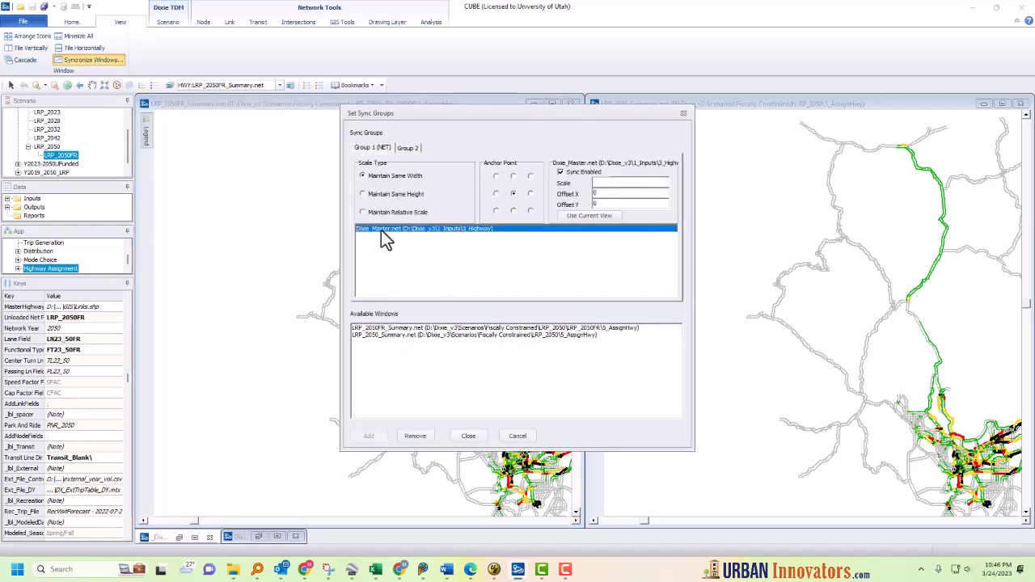
double_click(385, 329)
double_click(384, 329)
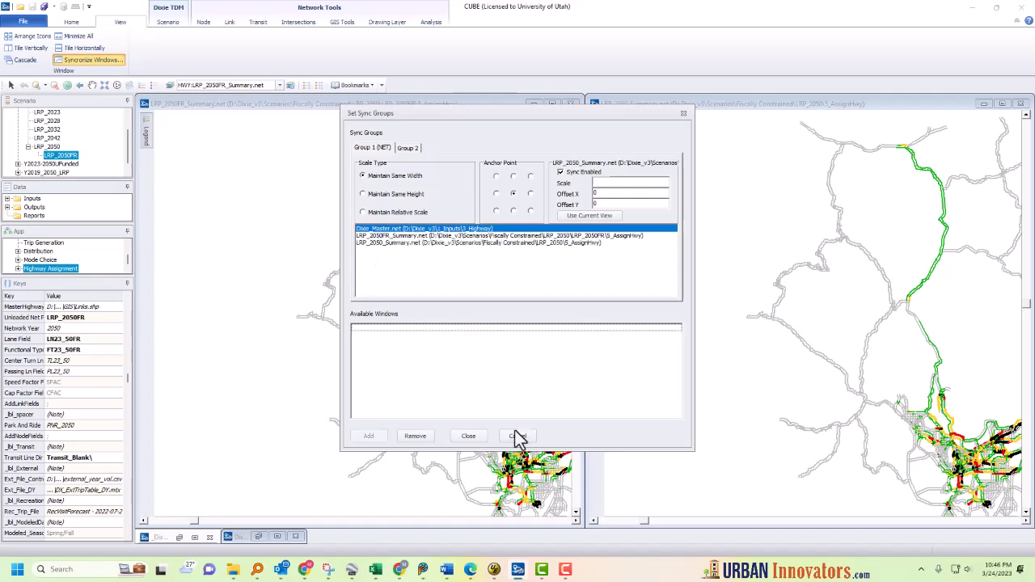
left_click(470, 438)
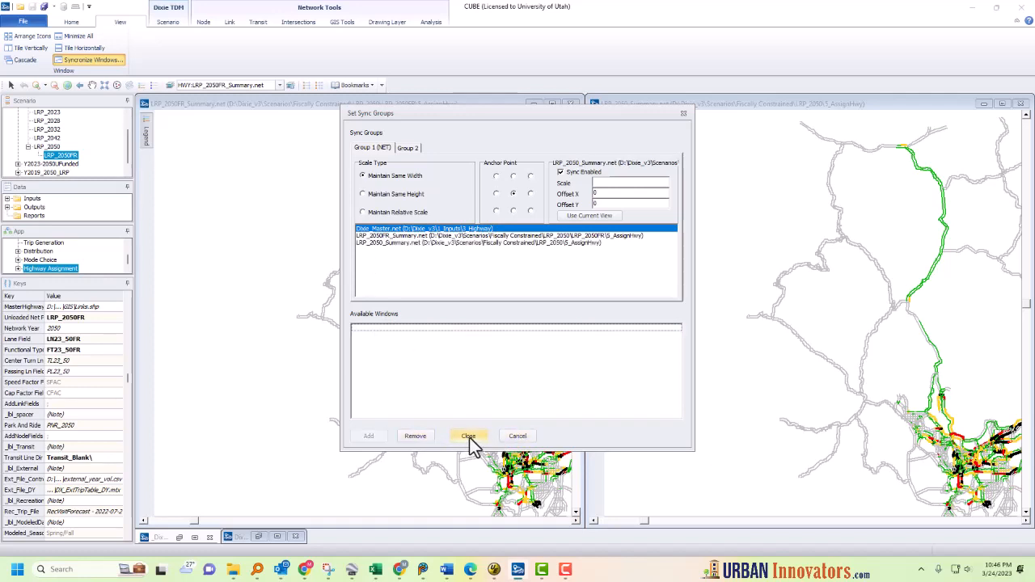
left_click(470, 438)
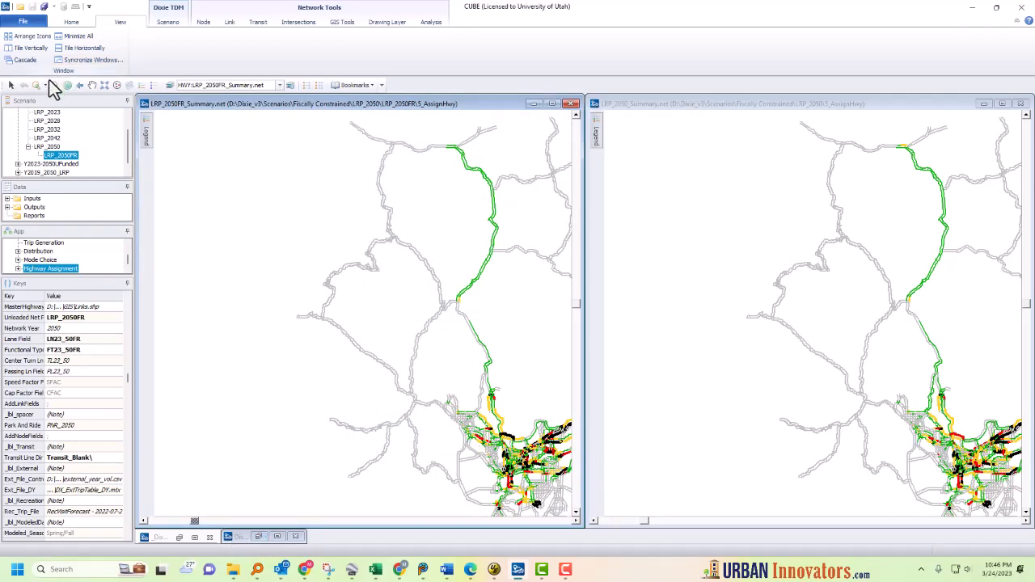
Step: Zoom both synced views into the freeway interchange and turn on link direction arrows in each network window
left_click_drag(494, 421, 307, 289)
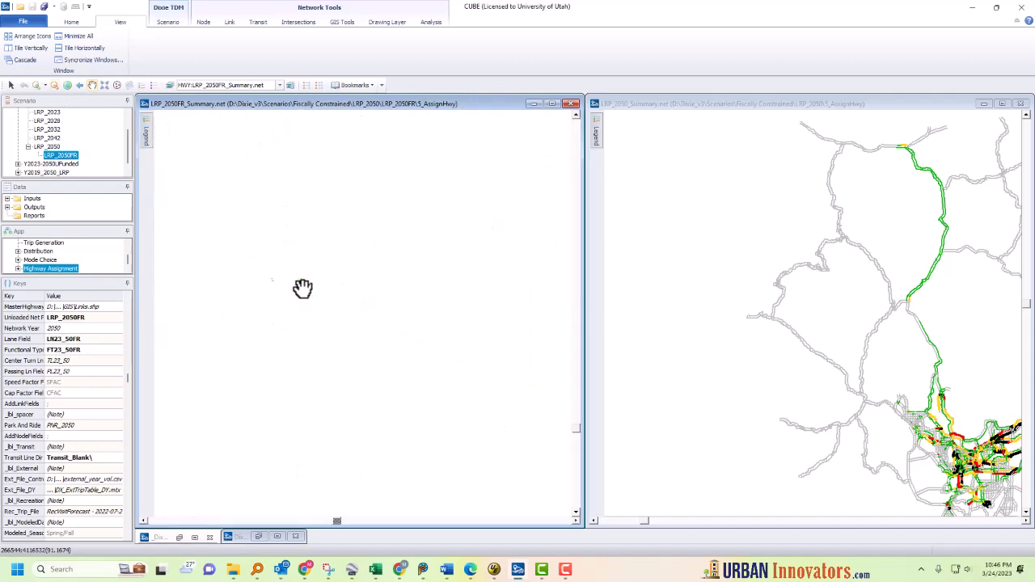
scroll(332, 323, "up", 2)
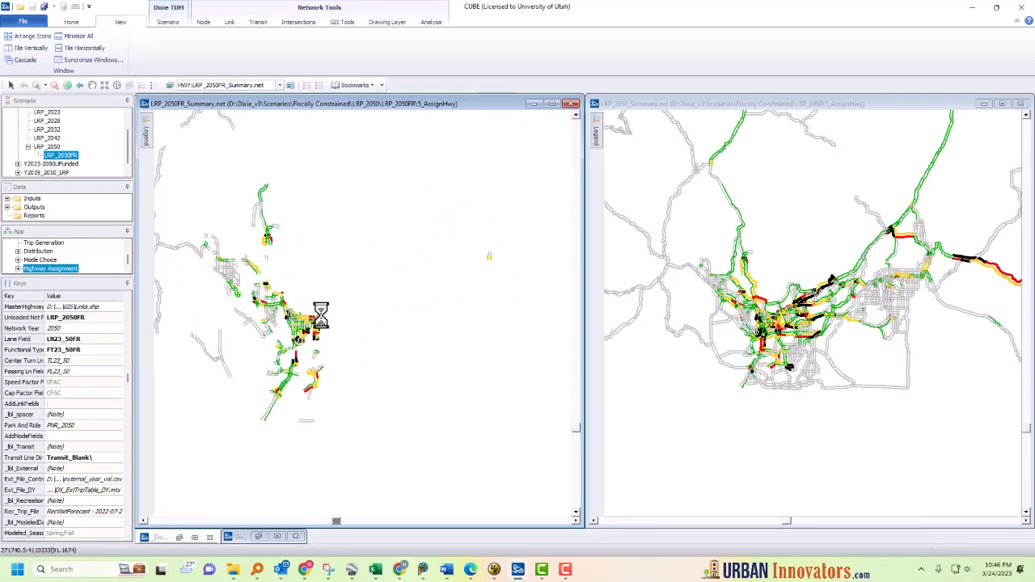
scroll(319, 318, "up", 3)
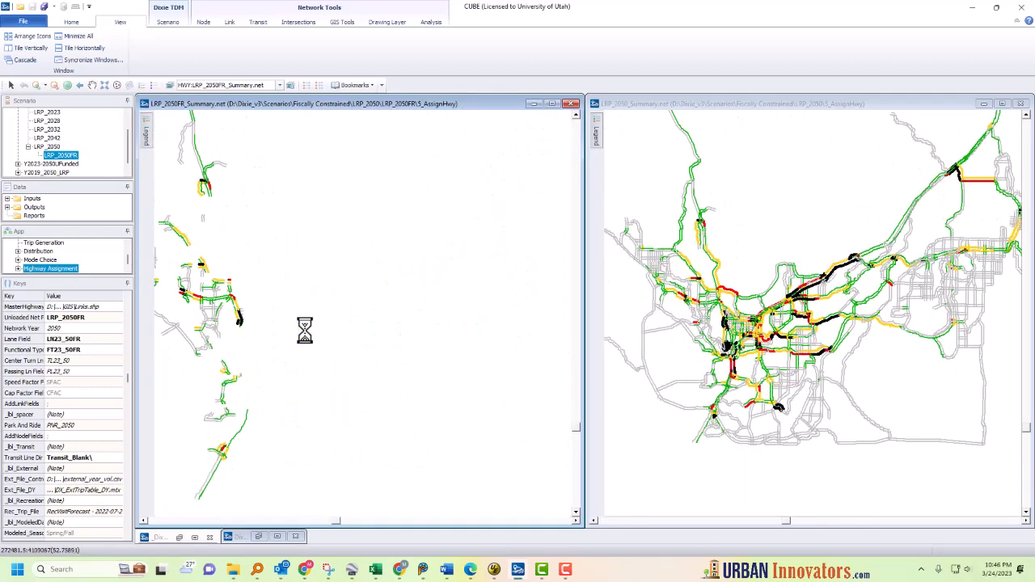
left_click_drag(313, 356, 342, 356)
scroll(342, 356, "up", 2)
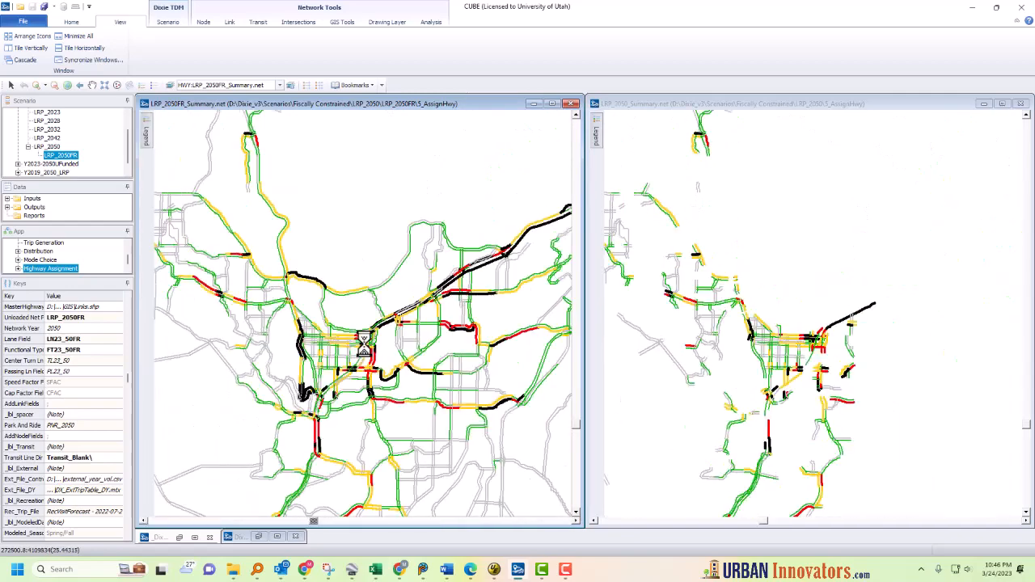
left_click_drag(370, 359, 365, 404)
scroll(364, 397, "up", 2)
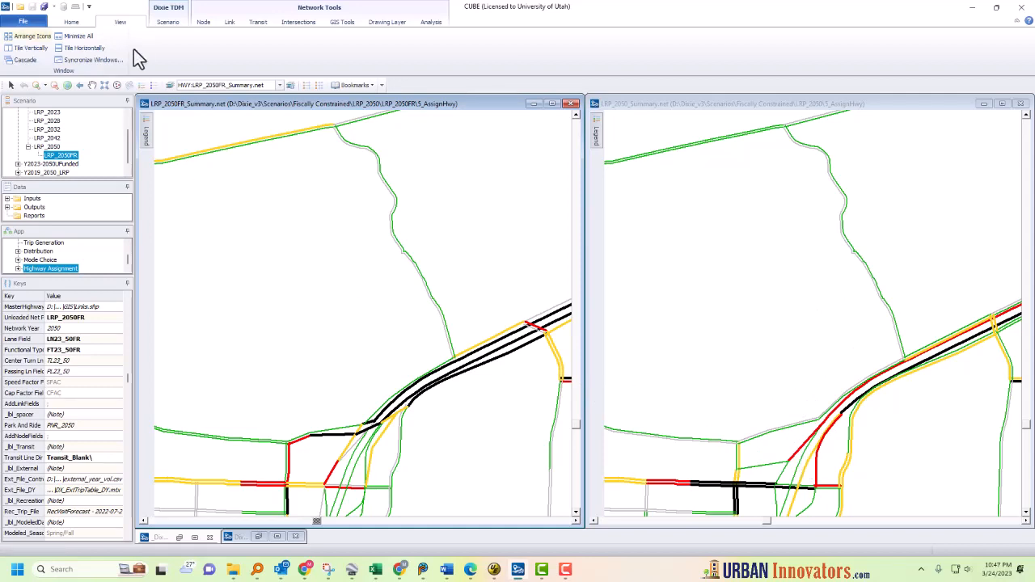
left_click(73, 22)
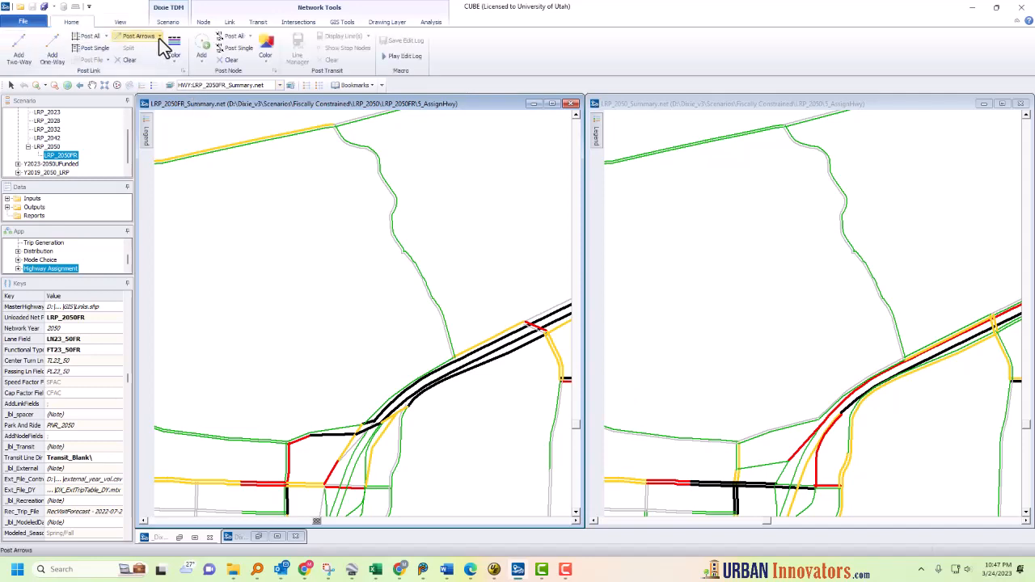
left_click(141, 36)
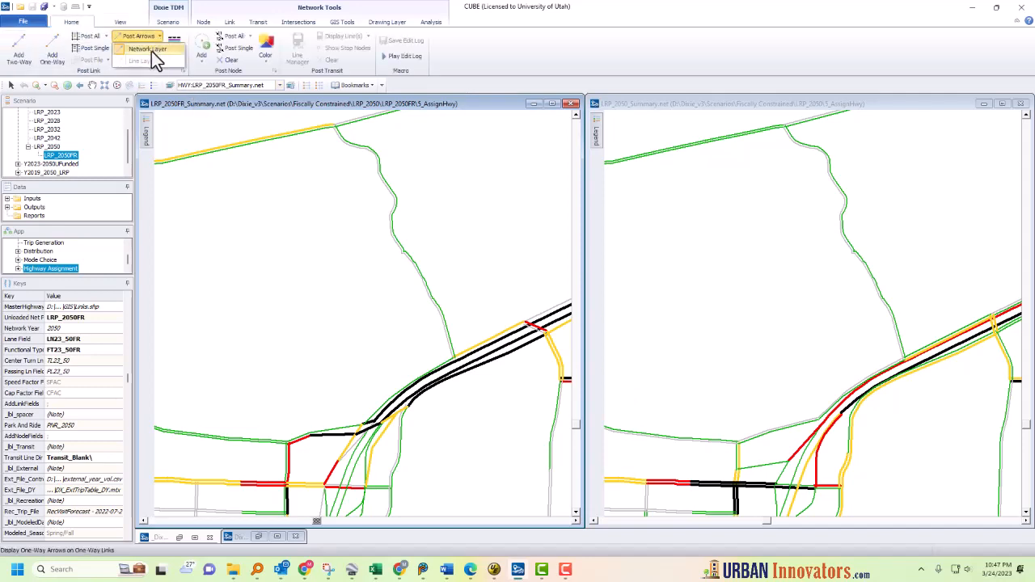
left_click(718, 104)
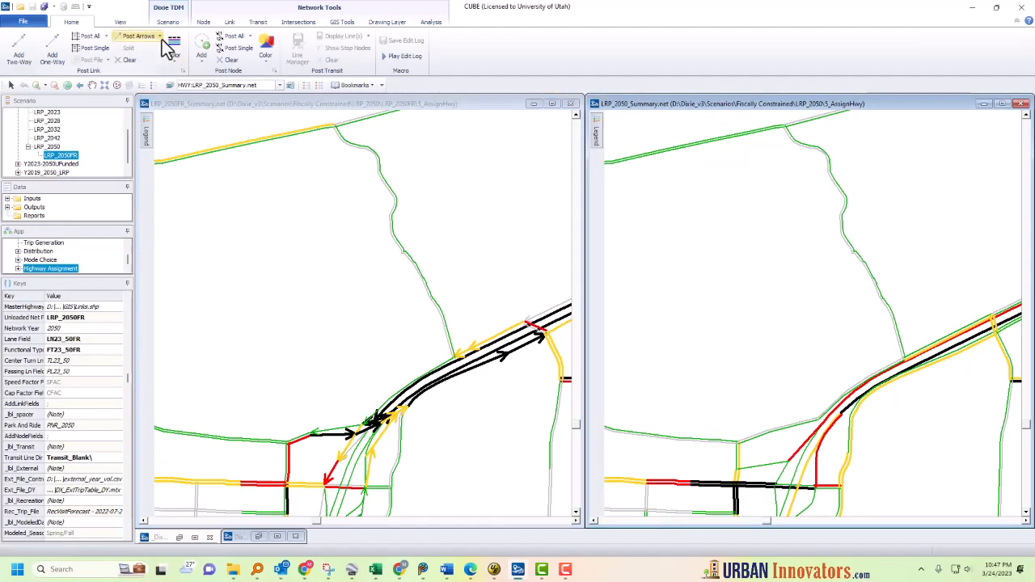
left_click(161, 38)
left_click(155, 52)
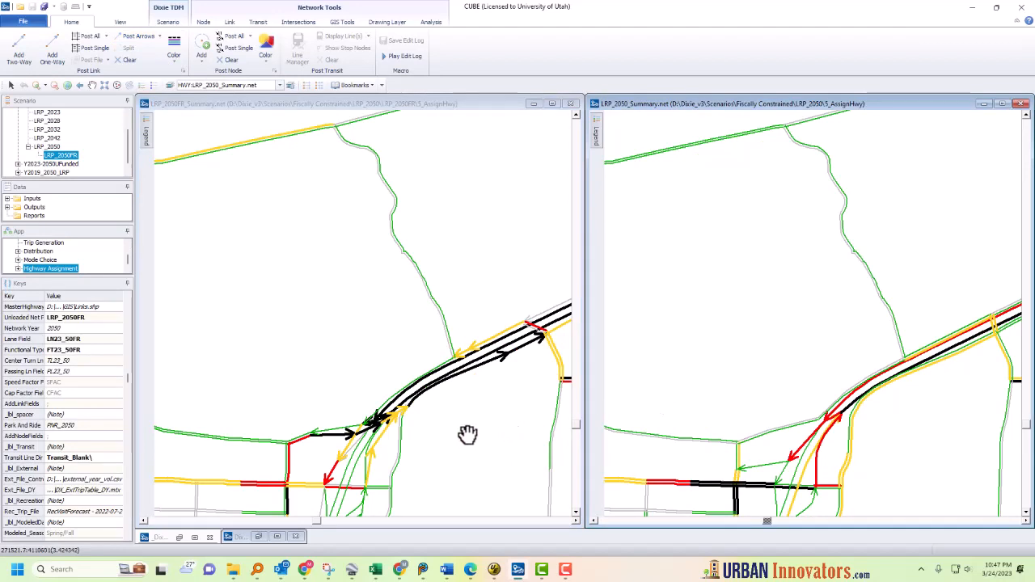
Step: Post the 1:DY_VOL_2WY daily two-way volumes on all links in the LRP_2050FR_Summary window
scroll(467, 434, "up", 1)
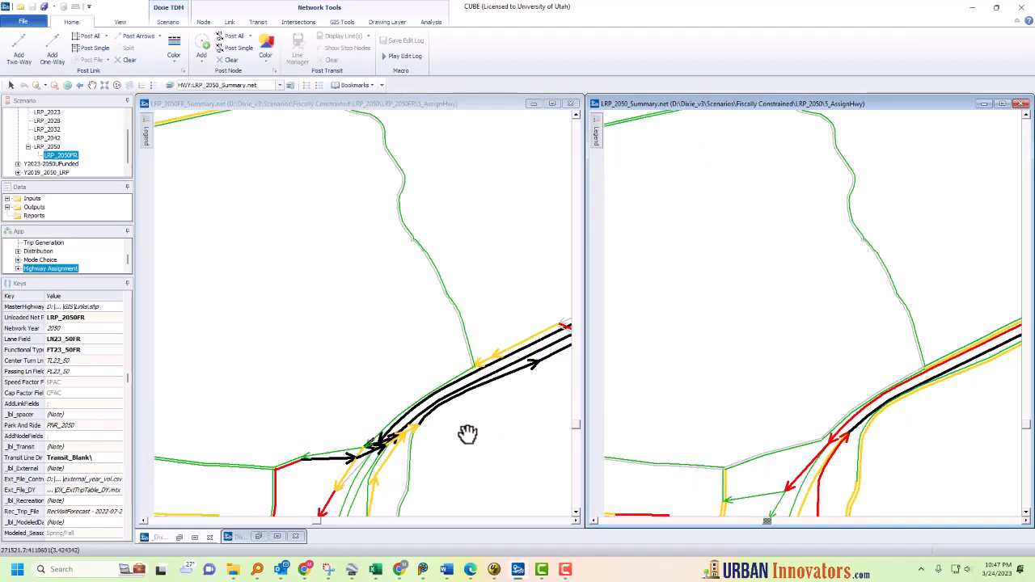
left_click_drag(418, 436, 424, 285)
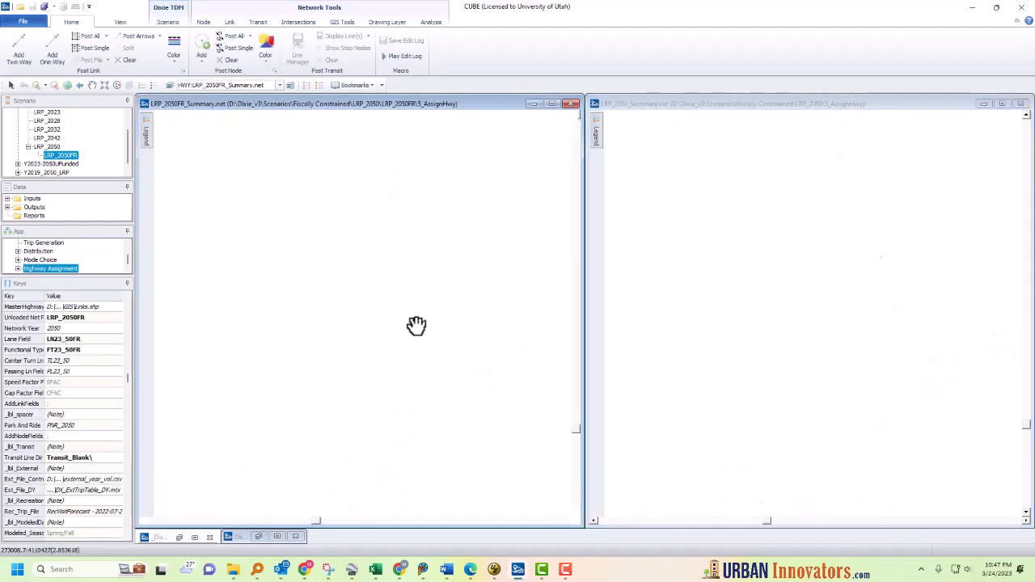
left_click(105, 36)
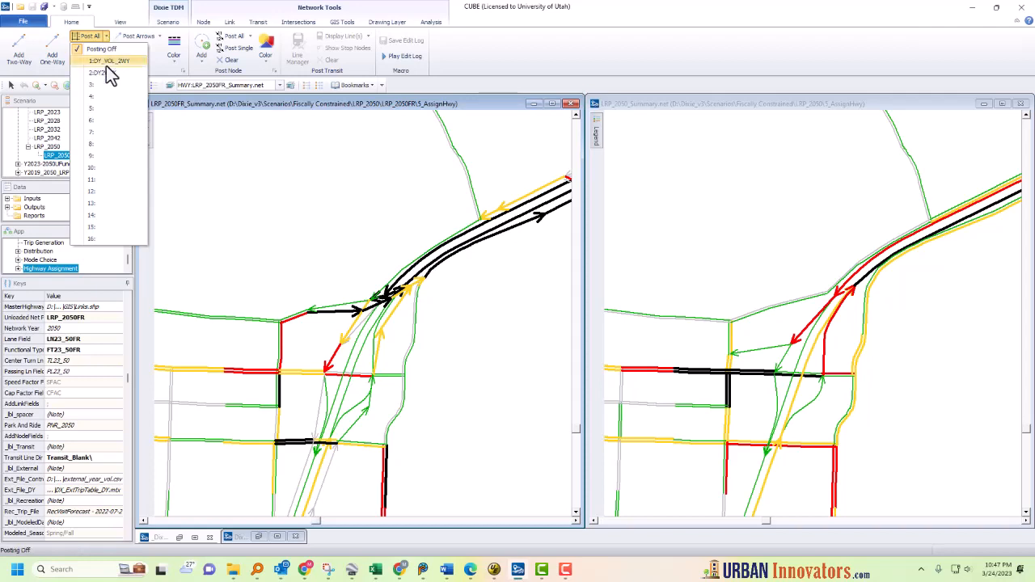
left_click(109, 74)
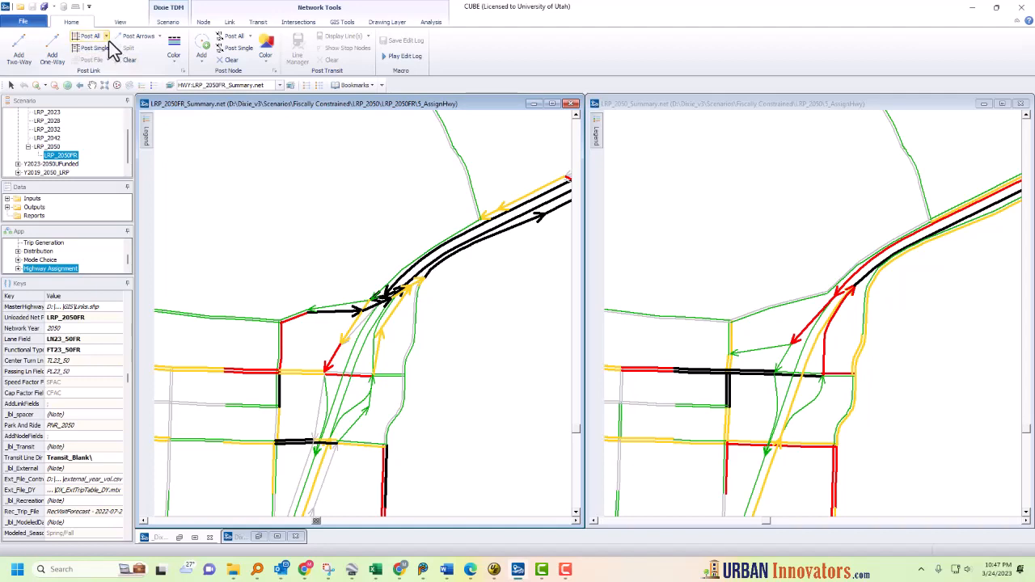
left_click(106, 37)
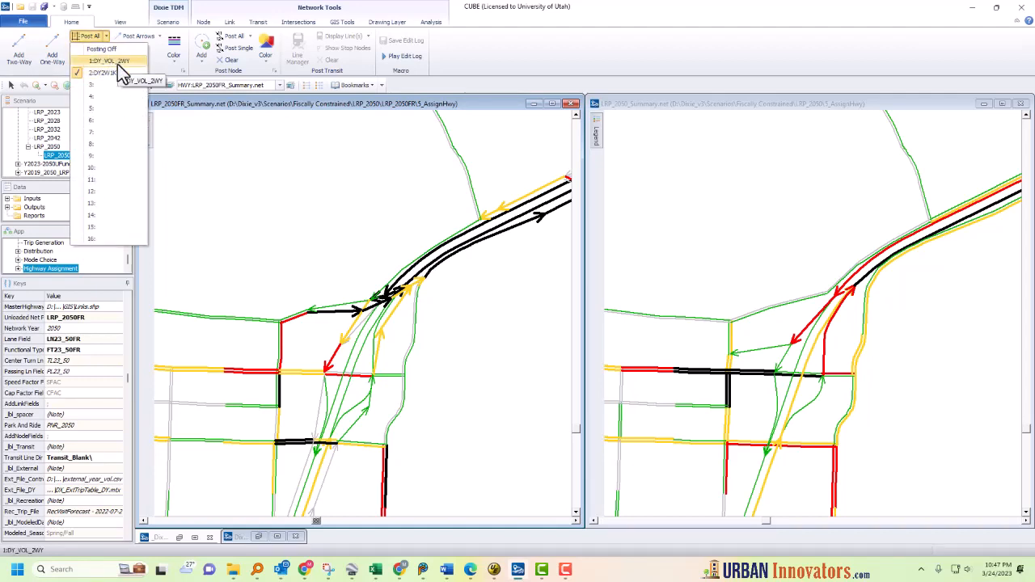
left_click(118, 62)
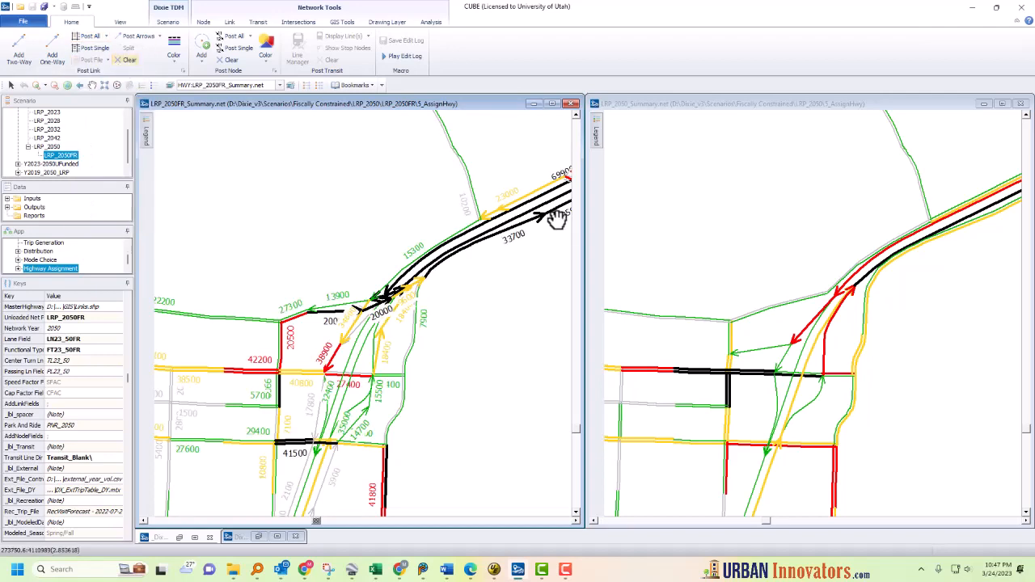
Step: Post the 1:DY_VOL_2WY daily two-way volumes on all links in the LRP_2050_Summary window
left_click(703, 105)
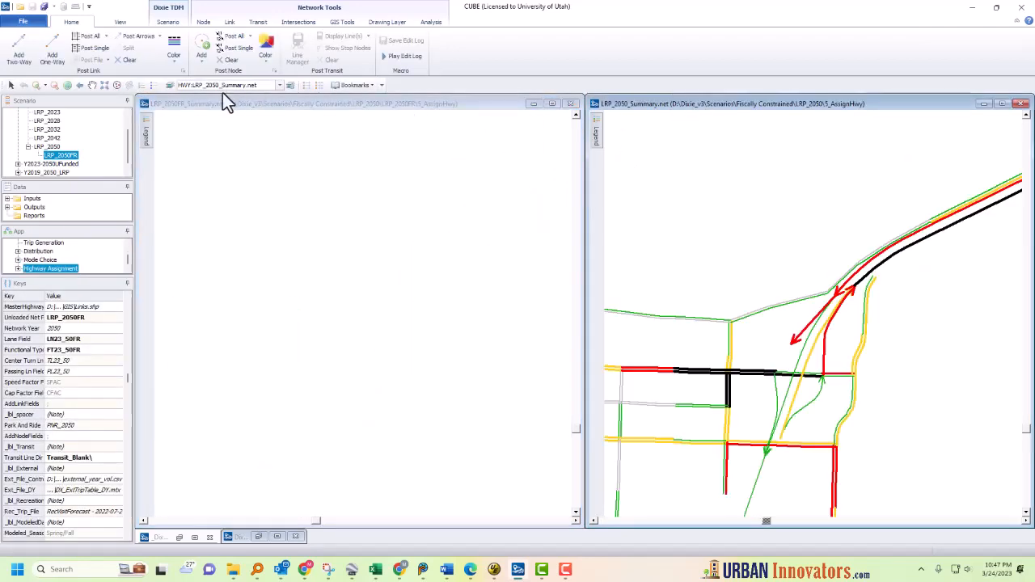
left_click(106, 37)
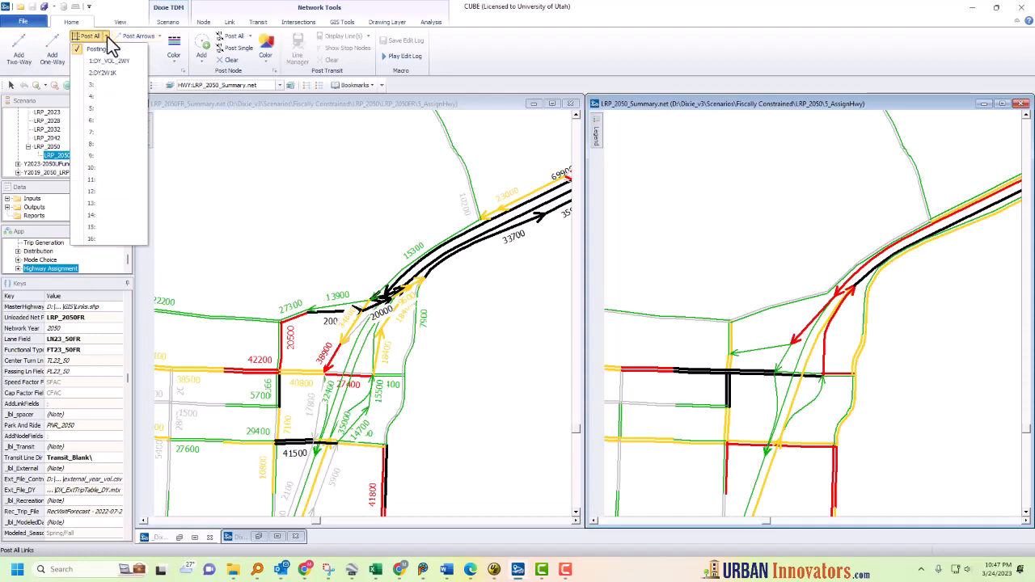
left_click(112, 61)
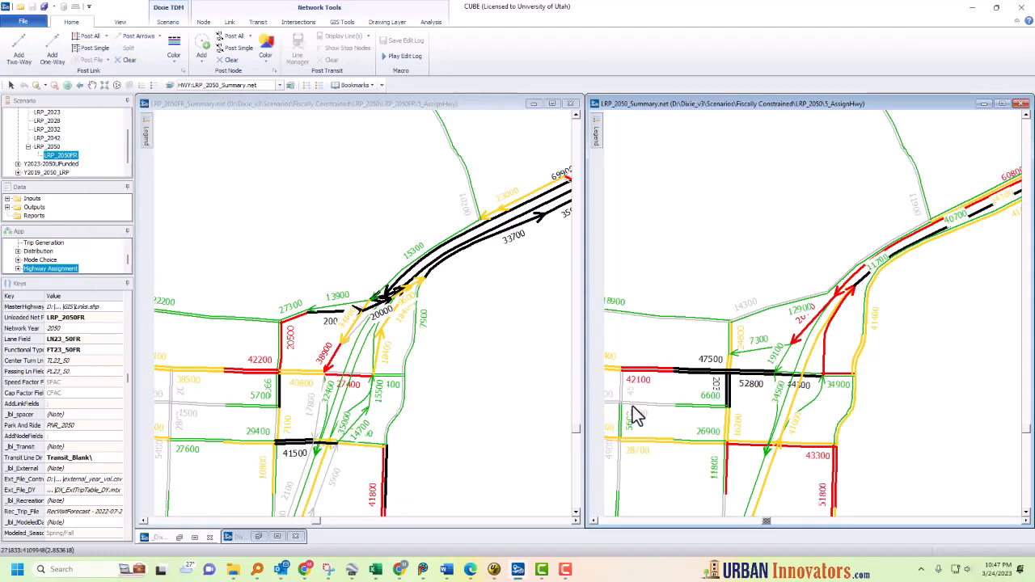
Step: Inspect the attributes of the on-ramp link near the interchange in the LRP_2050_Summary network
left_click(766, 365)
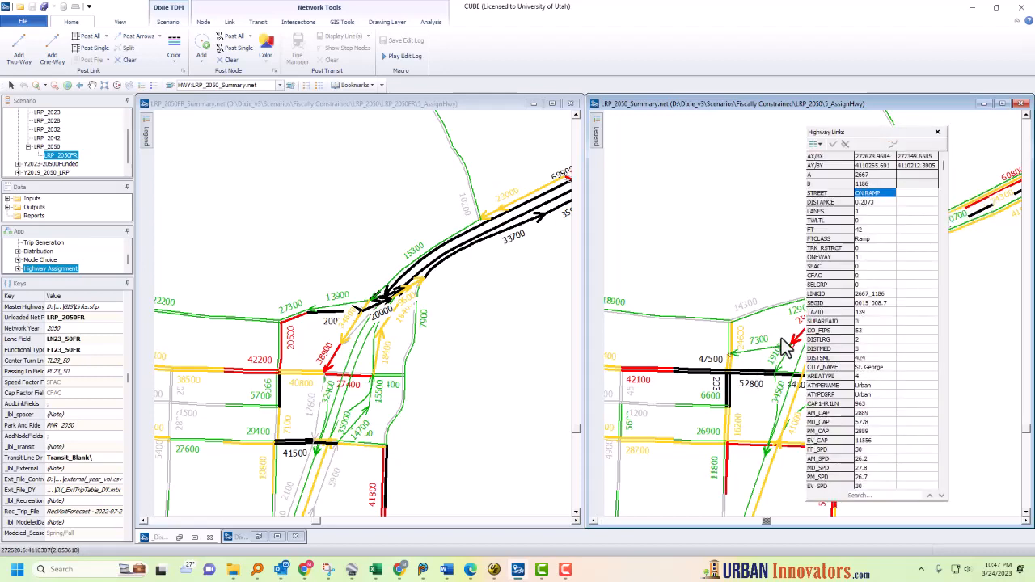
left_click(938, 132)
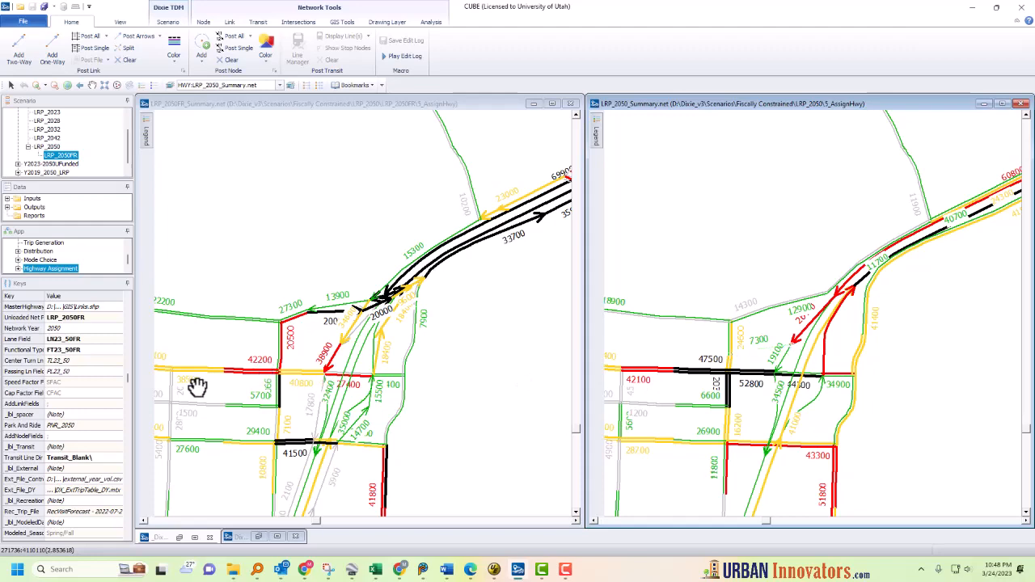
left_click_drag(213, 383, 256, 338)
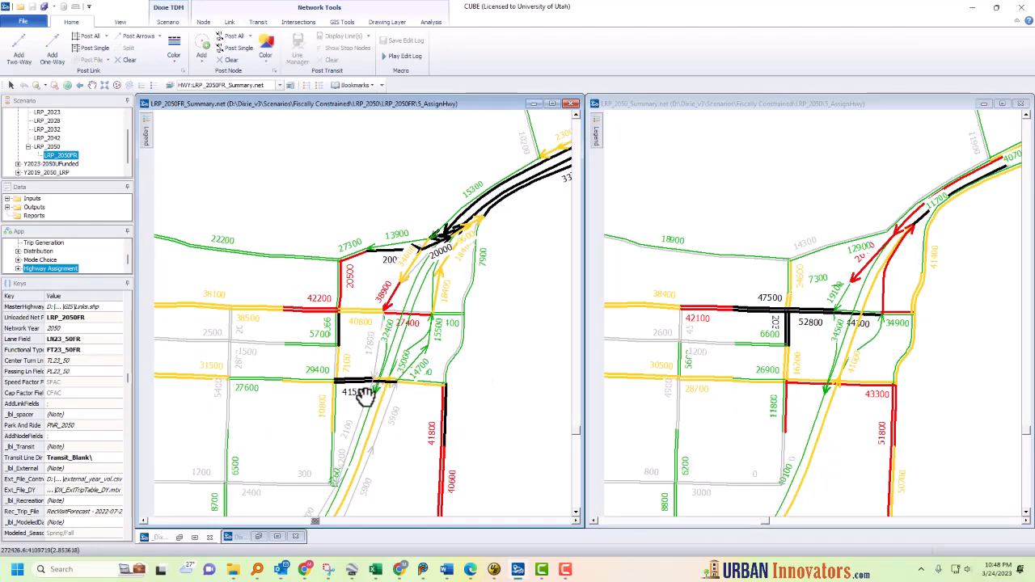
Step: Pan the synced views around the freeway interchange to compare the posted daily volumes between the two networks
scroll(793, 392, "up", 1)
scroll(792, 392, "up", 1)
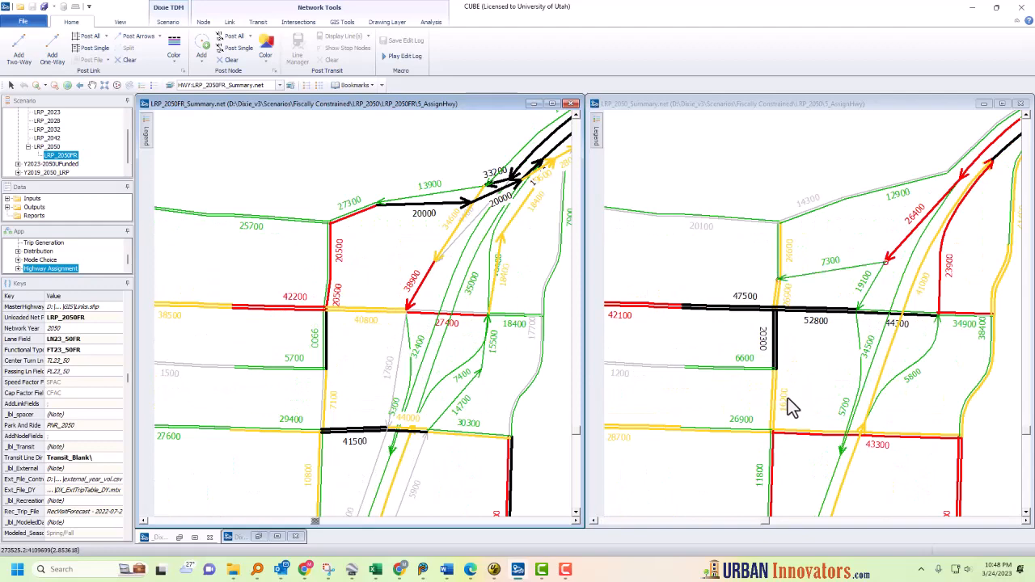
left_click(788, 397)
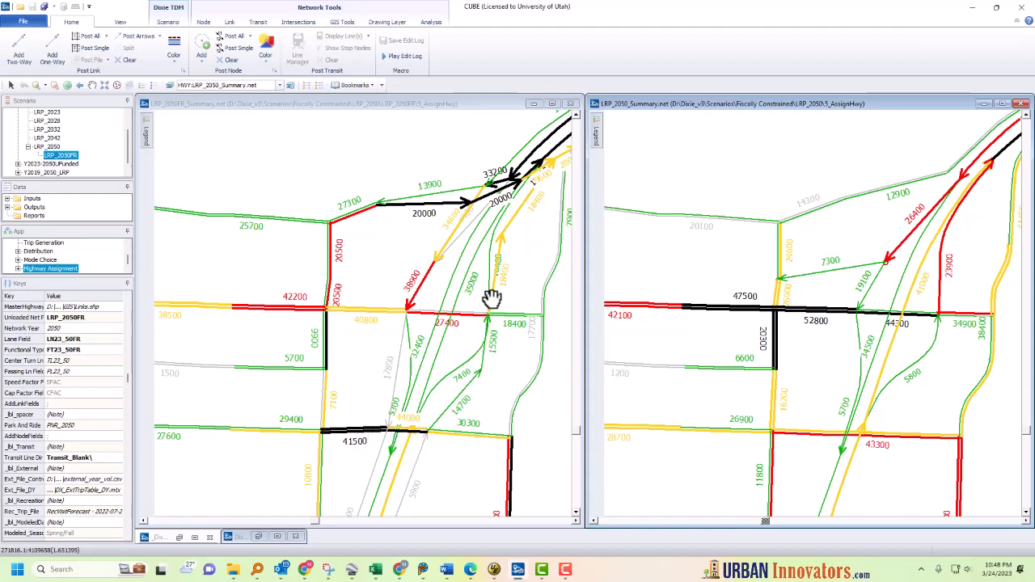
right_click(406, 440)
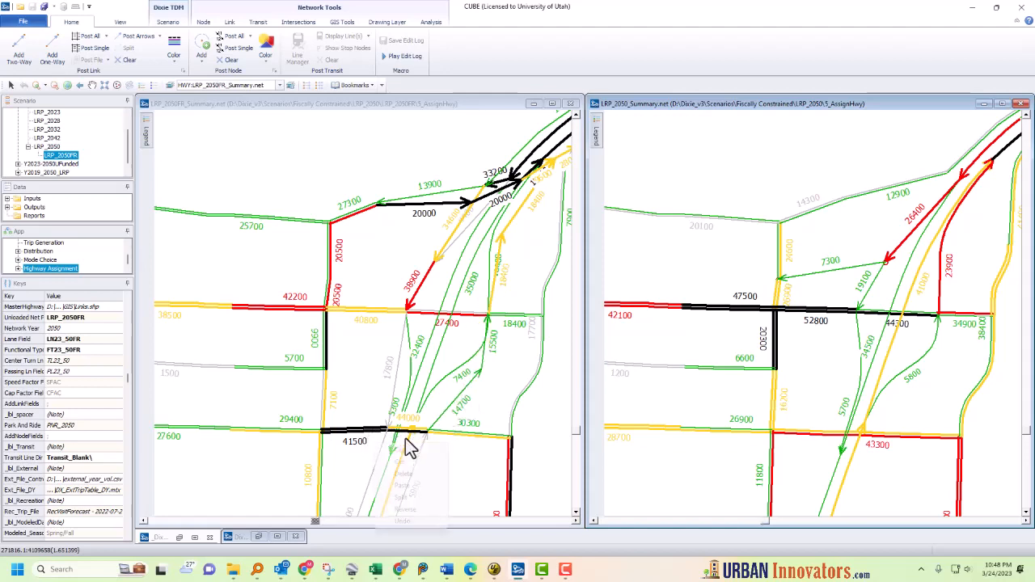
left_click(834, 419)
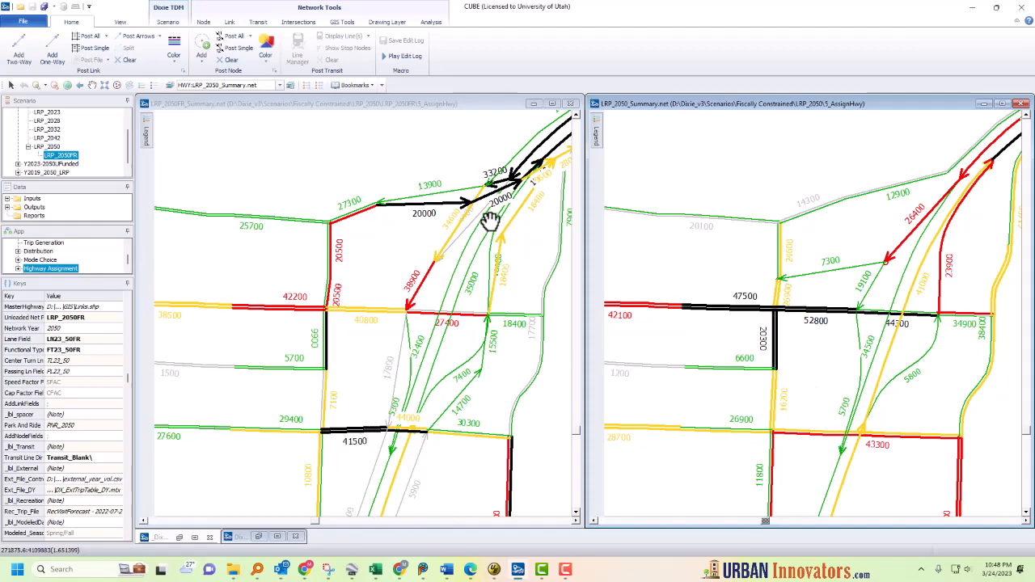
left_click(376, 337)
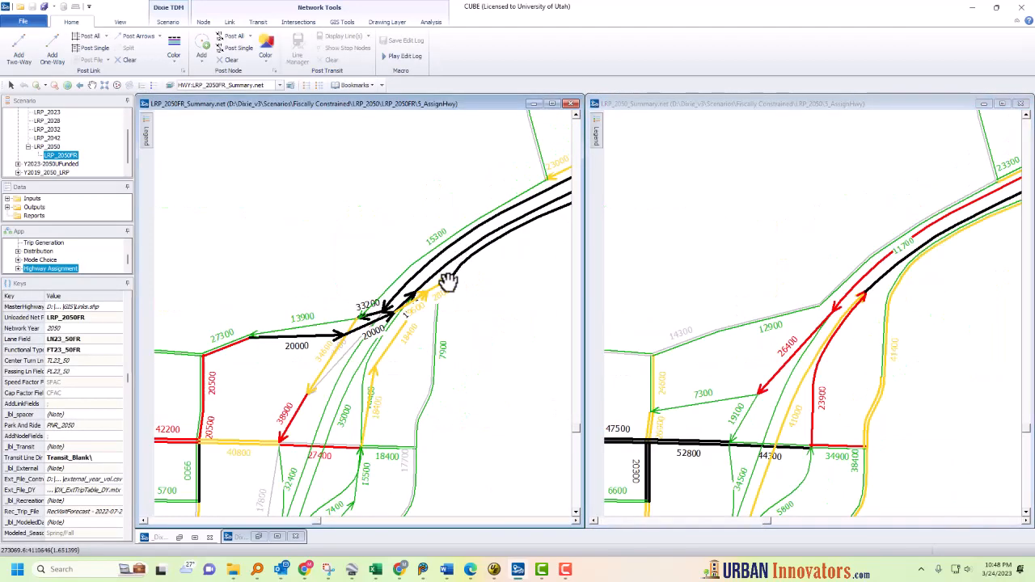
left_click_drag(447, 282, 415, 282)
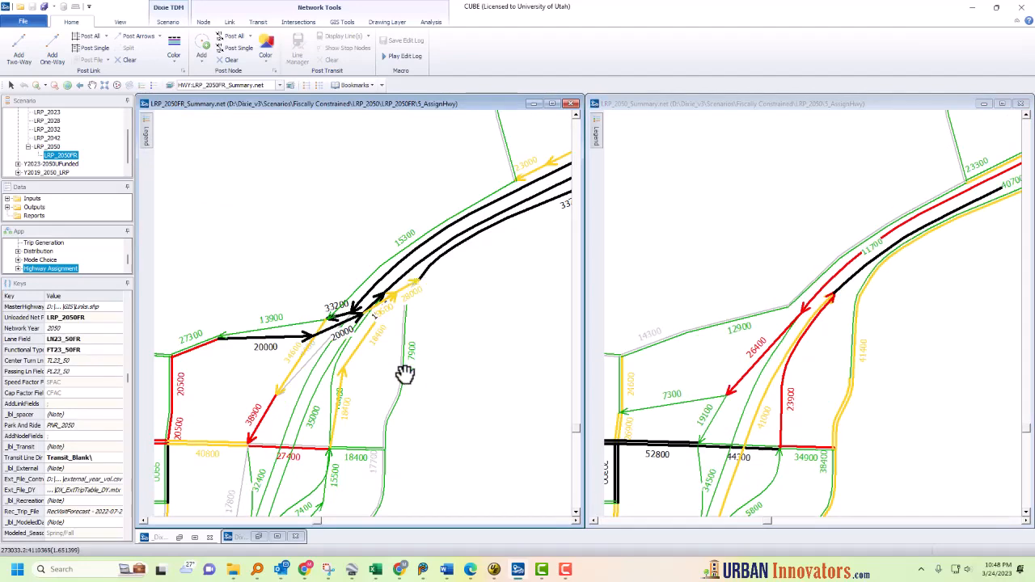
left_click_drag(405, 374, 439, 308)
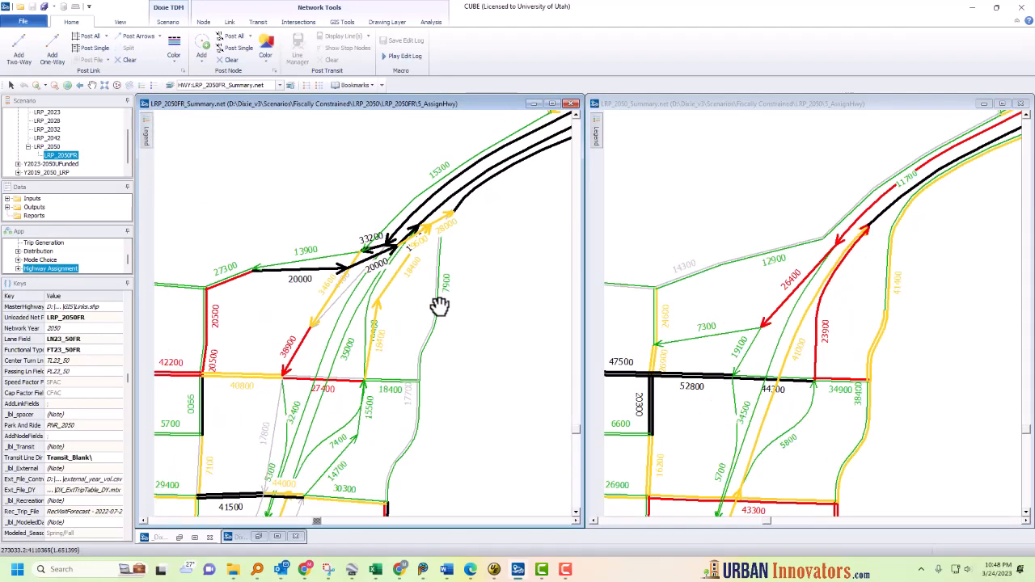